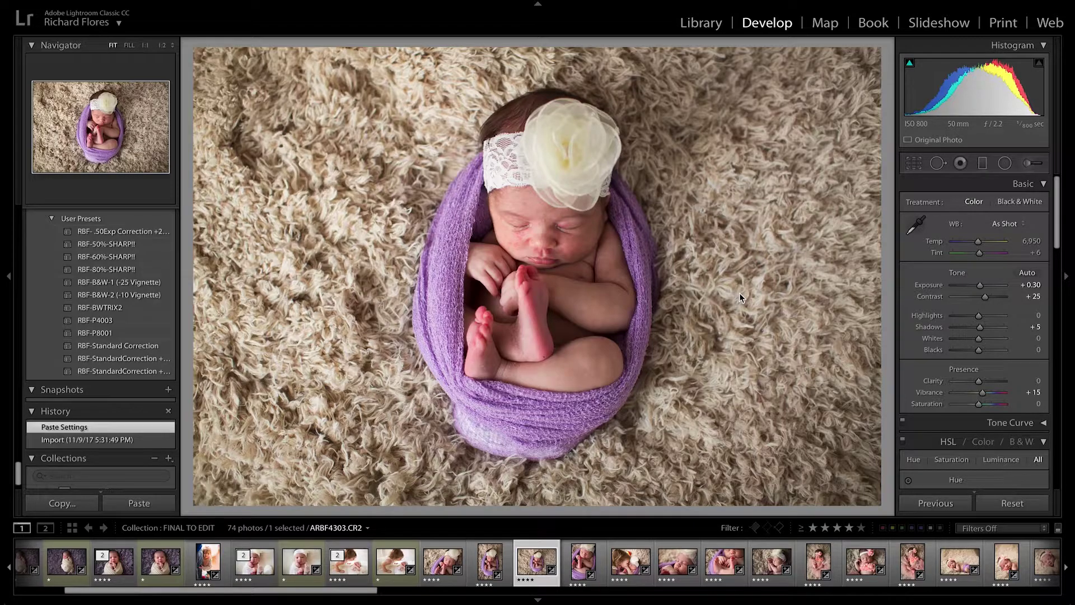
# Step: Compare the newborn photo with its unedited version and enable lens profile corrections
pyautogui.press('\\')
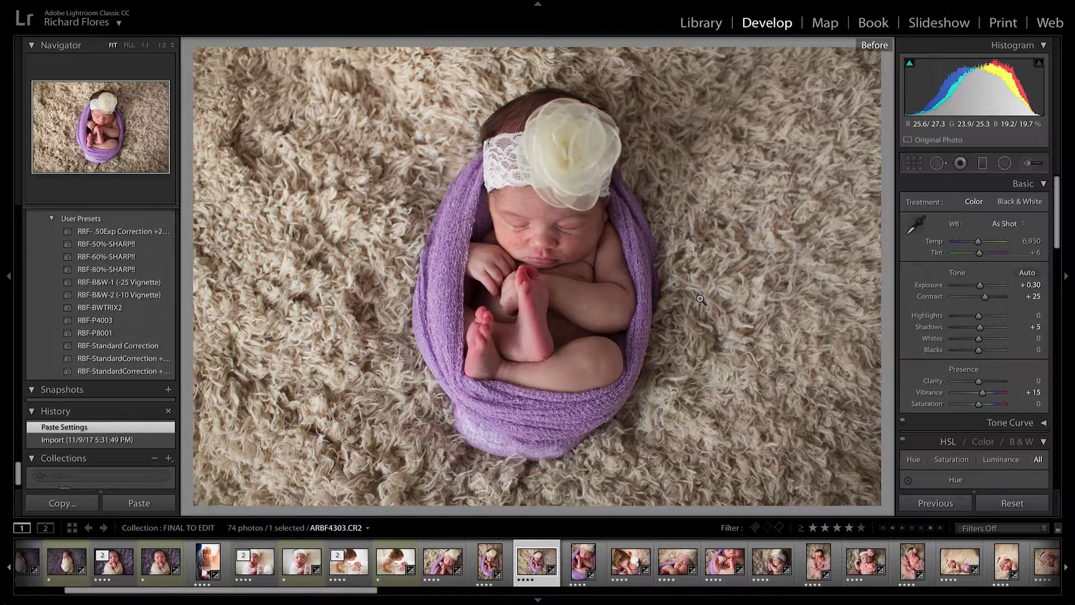
pyautogui.press('\\')
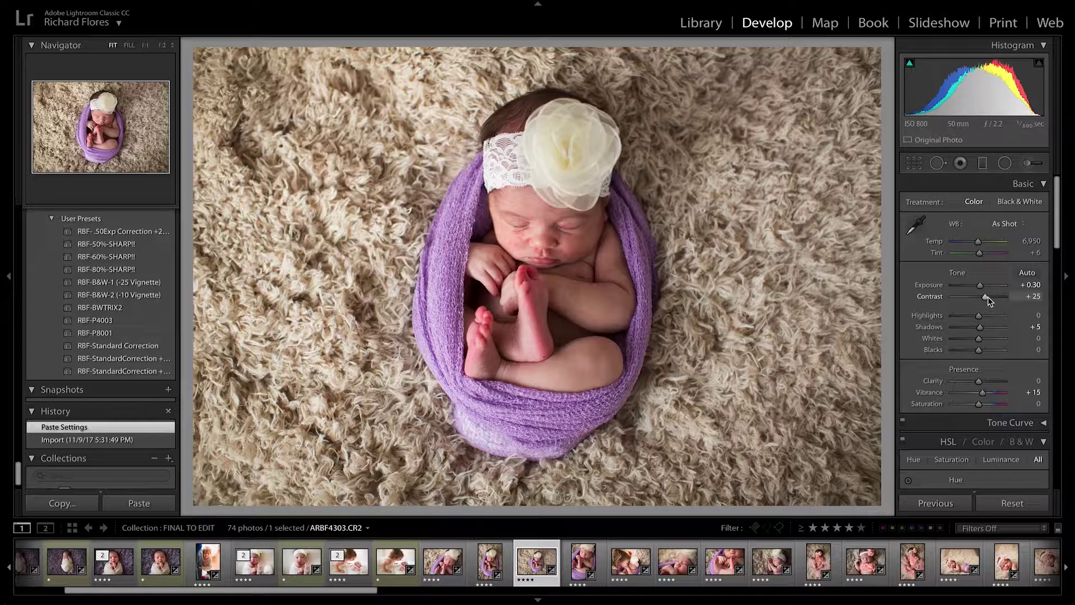
pyautogui.scroll(-10, 986, 400)
pyautogui.scroll(-15, 986, 402)
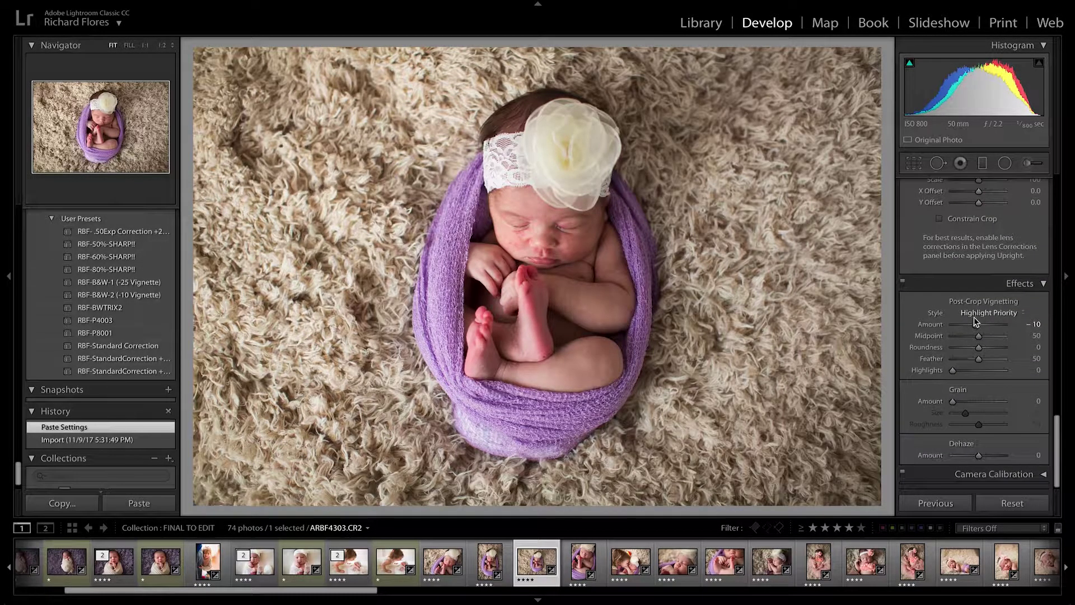
pyautogui.scroll(5, 973, 317)
pyautogui.scroll(3, 973, 317)
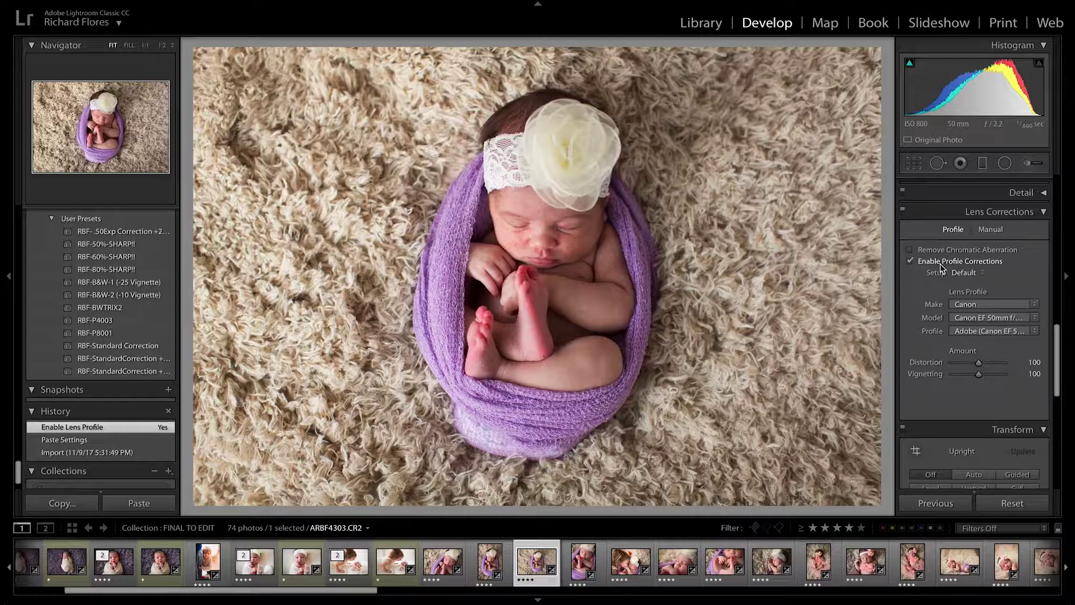
pyautogui.click(941, 266)
pyautogui.click(940, 267)
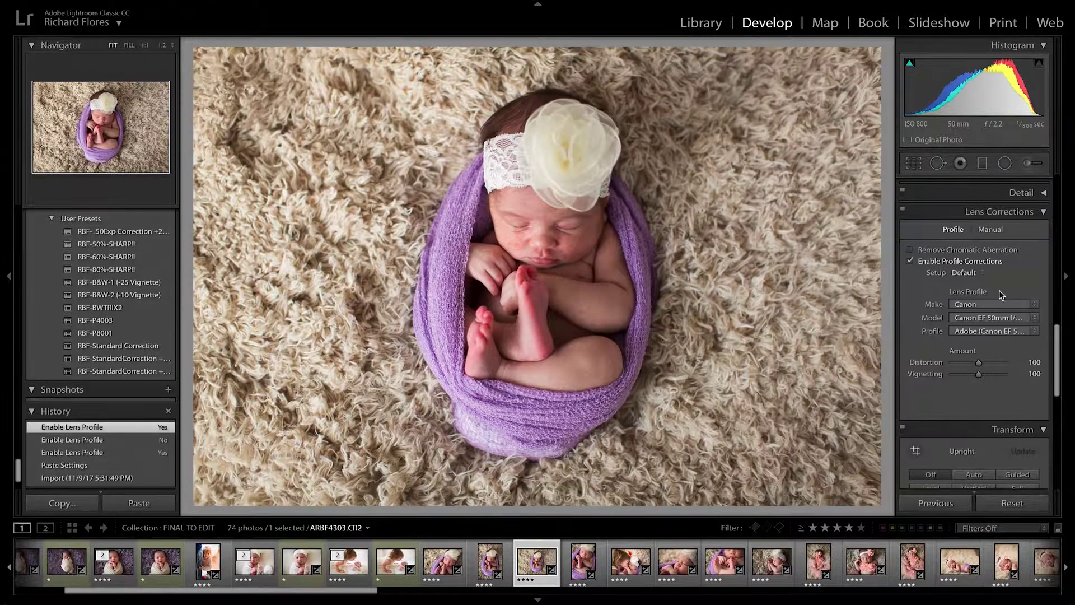
# Step: Set the post-crop vignetting amount to -15
pyautogui.scroll(-4, 993, 296)
pyautogui.scroll(-4, 993, 296)
pyautogui.click(1032, 323)
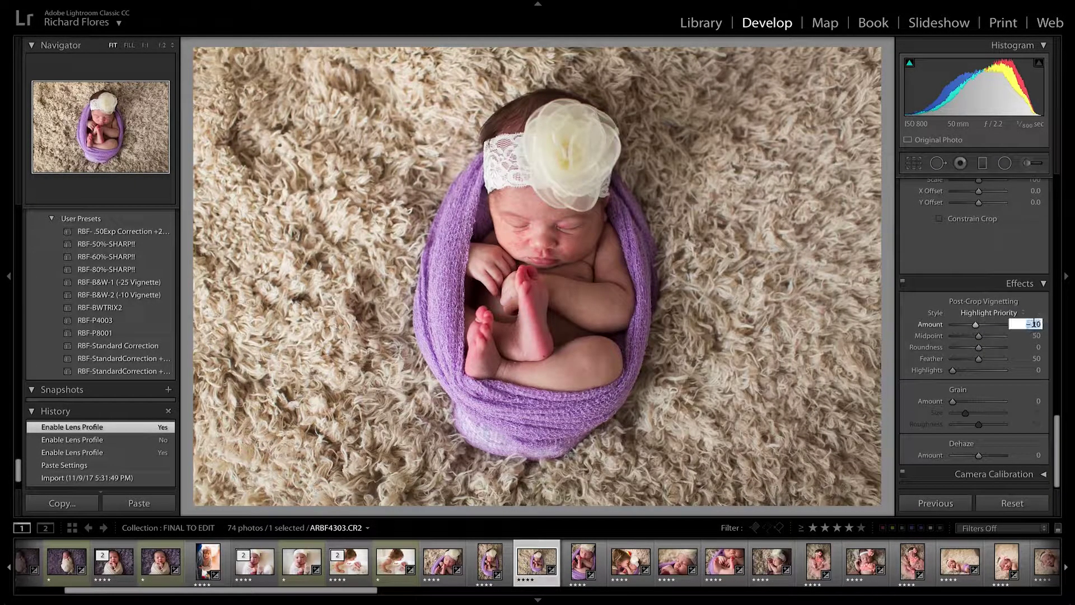
pyautogui.write('-15')
pyautogui.press('Return')
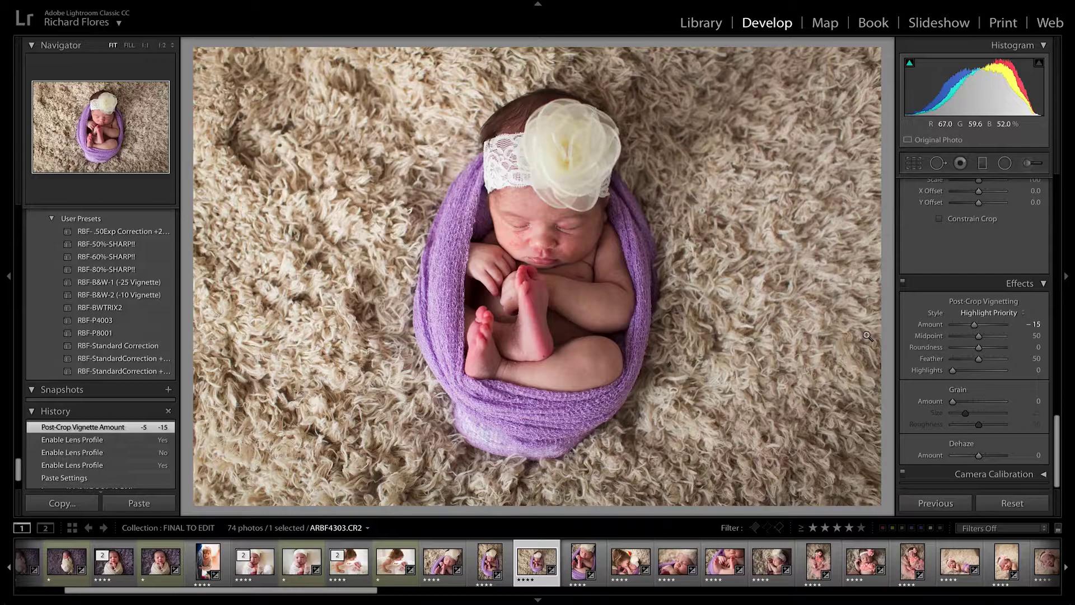
# Step: Compare the corrected photo with its unedited version
pyautogui.scroll(10, 1012, 329)
pyautogui.press('\\')
pyautogui.press('\\')
pyautogui.press('\\')
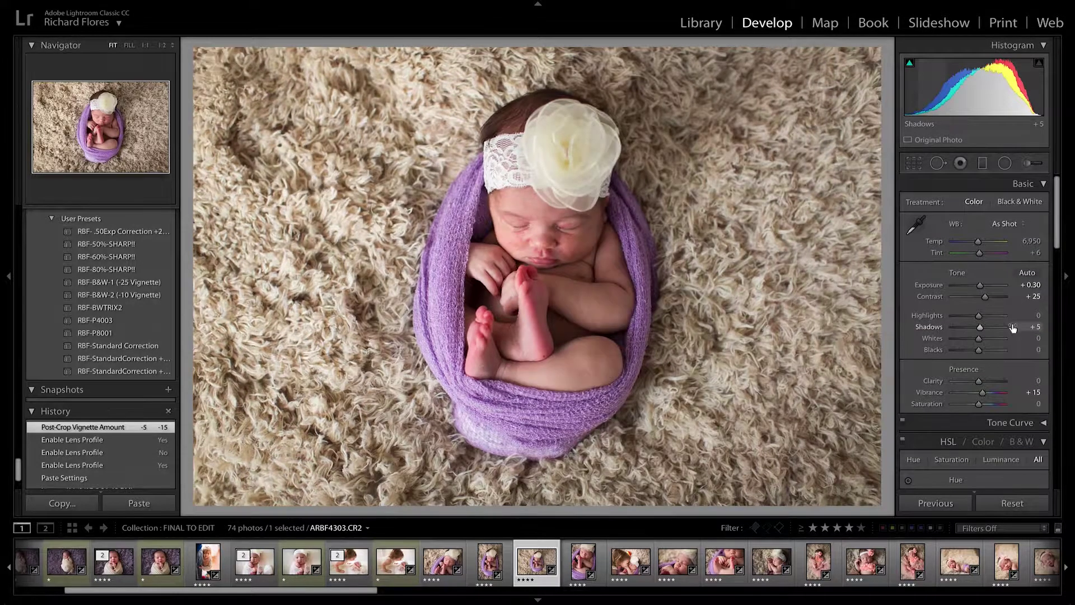
pyautogui.press('\\')
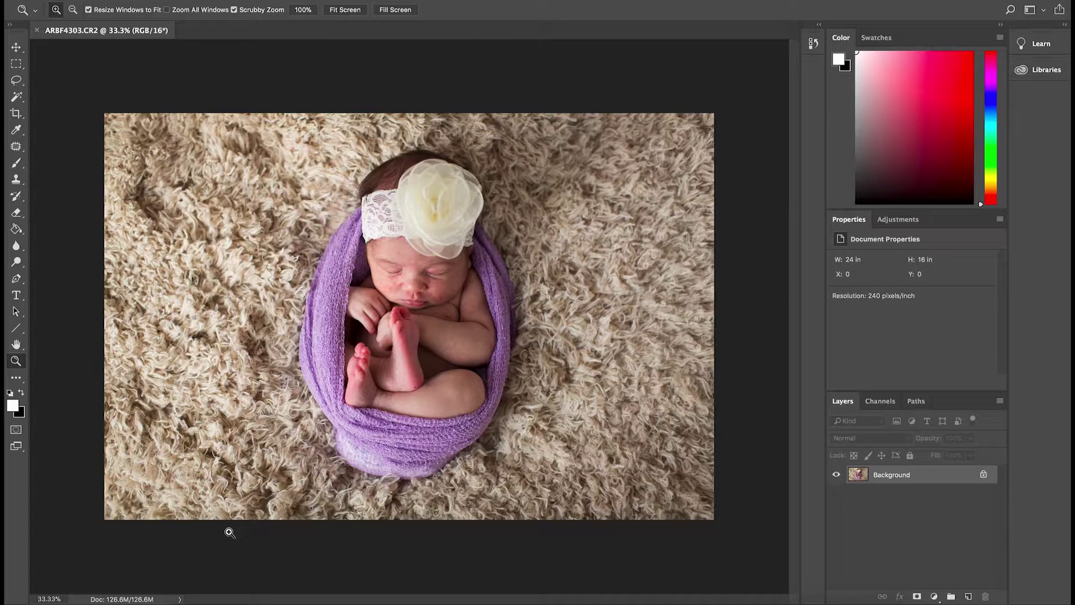
# Step: Examine the skin on the baby's face, hands and feet up close in Photoshop
pyautogui.moveTo(397, 271); pyautogui.dragTo(437, 271)
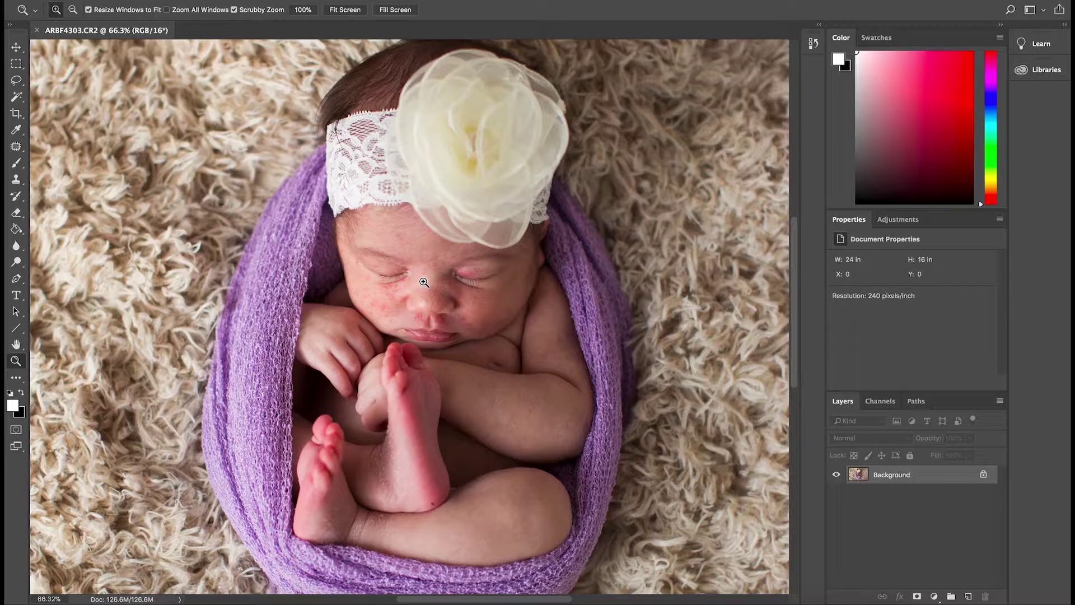
pyautogui.moveTo(424, 282); pyautogui.dragTo(542, 276)
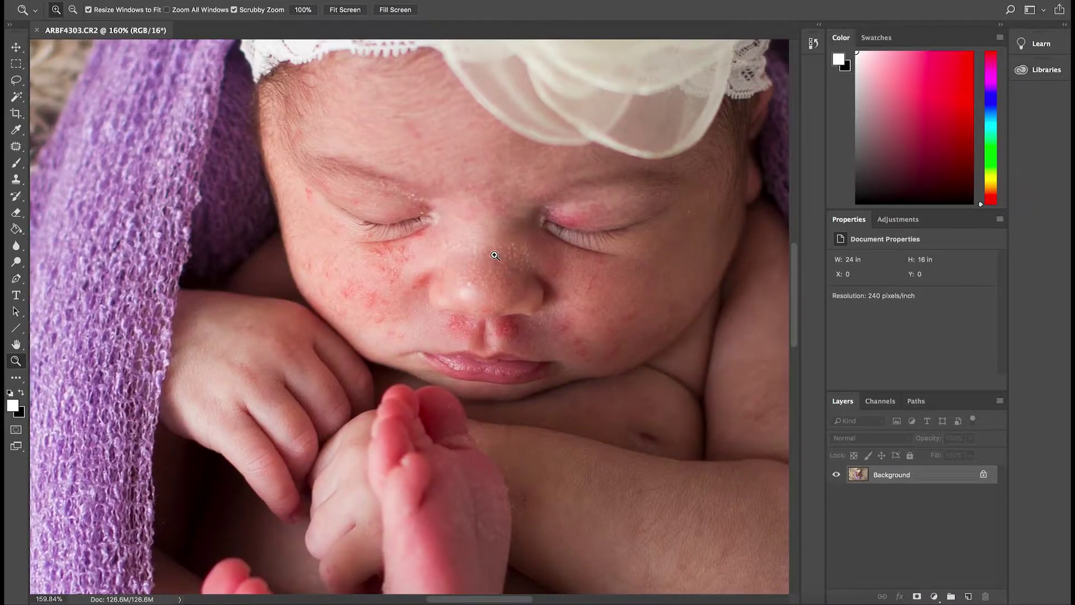
pyautogui.scroll(-6, 498, 257)
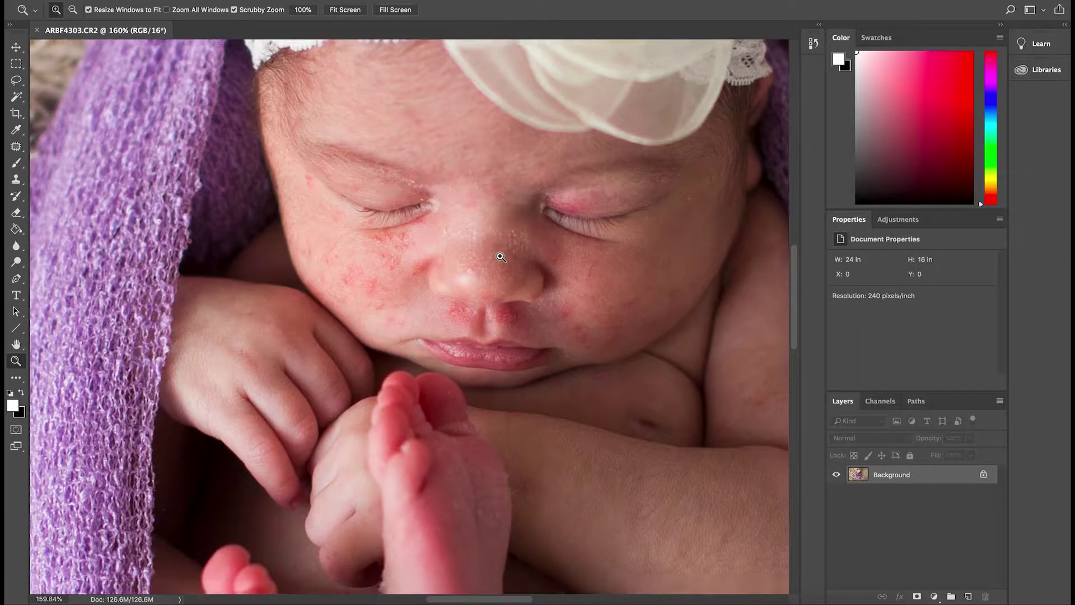
pyautogui.scroll(-2, 501, 257)
pyautogui.scroll(10, 392, 355)
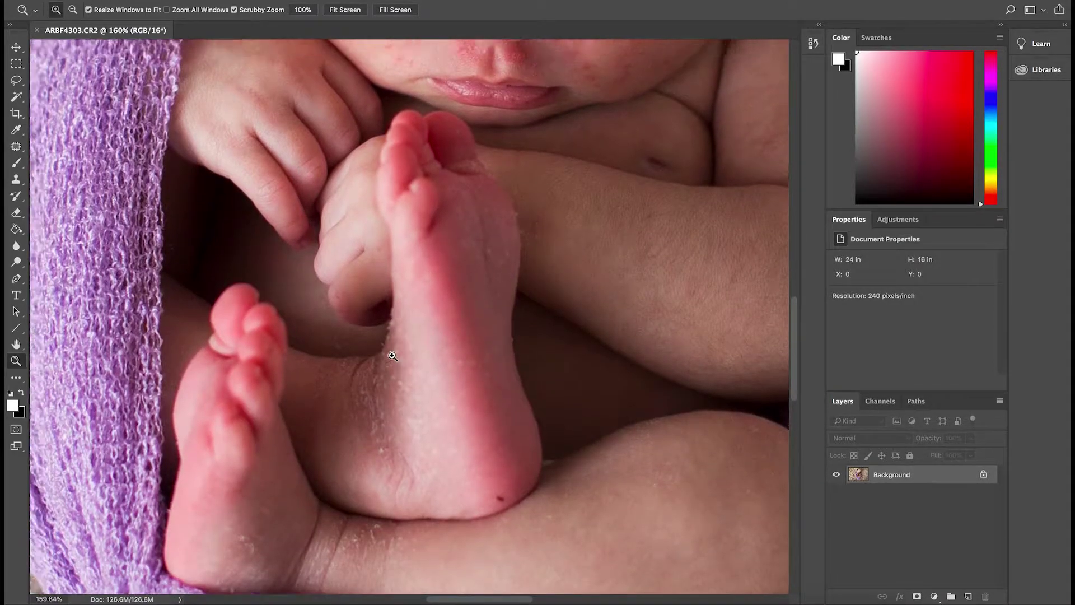
pyautogui.keyDown('alt'); pyautogui.click(516, 349); pyautogui.keyUp('alt')
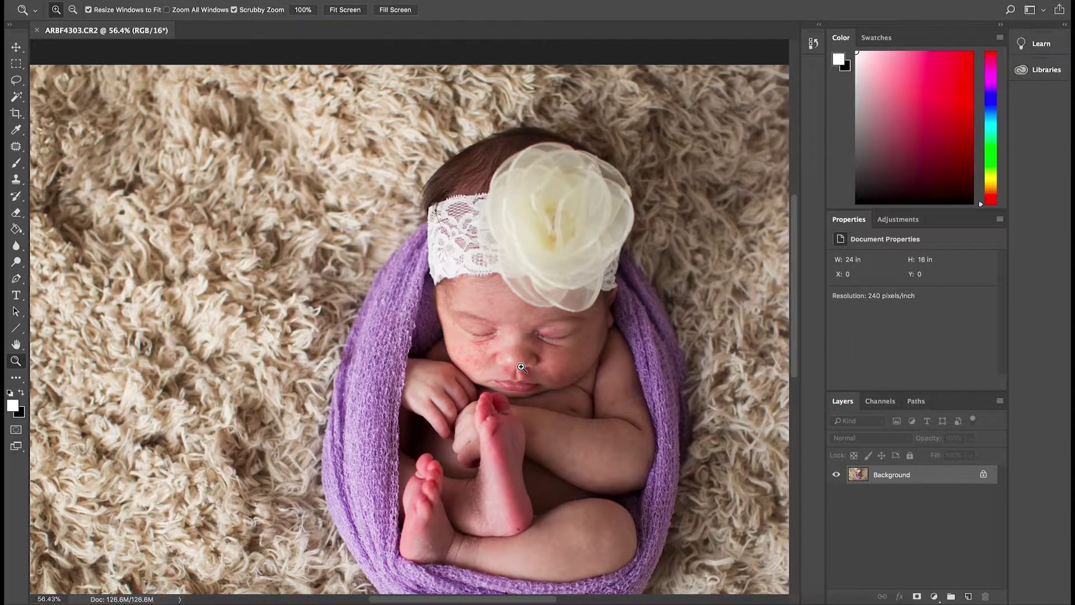
pyautogui.moveTo(522, 366); pyautogui.dragTo(415, 307)
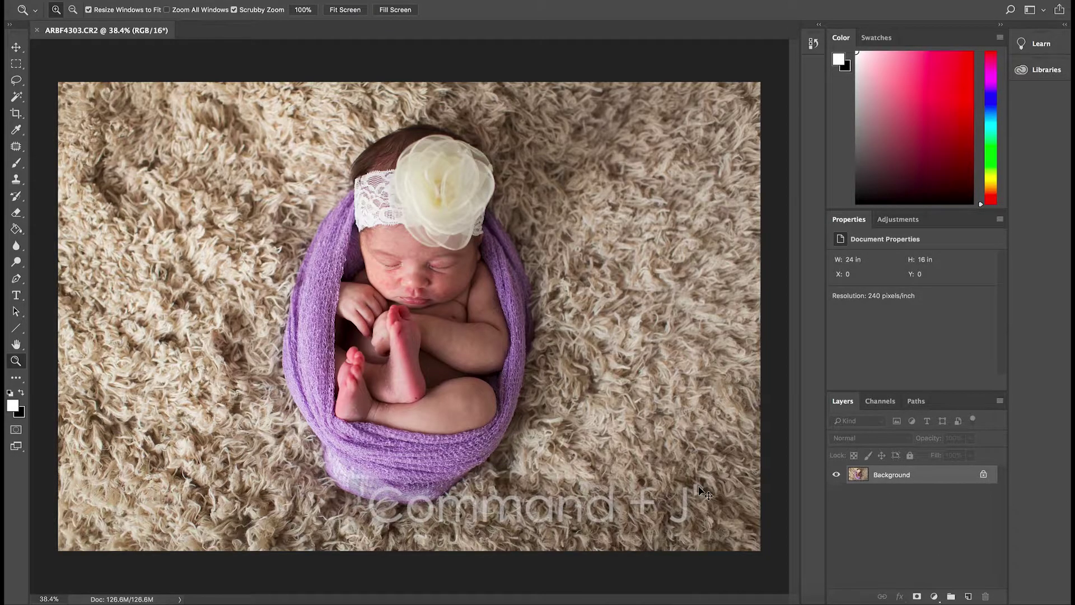
# Step: Duplicate the Background layer and get the Patch tool ready over the baby's face
pyautogui.press('super+j')
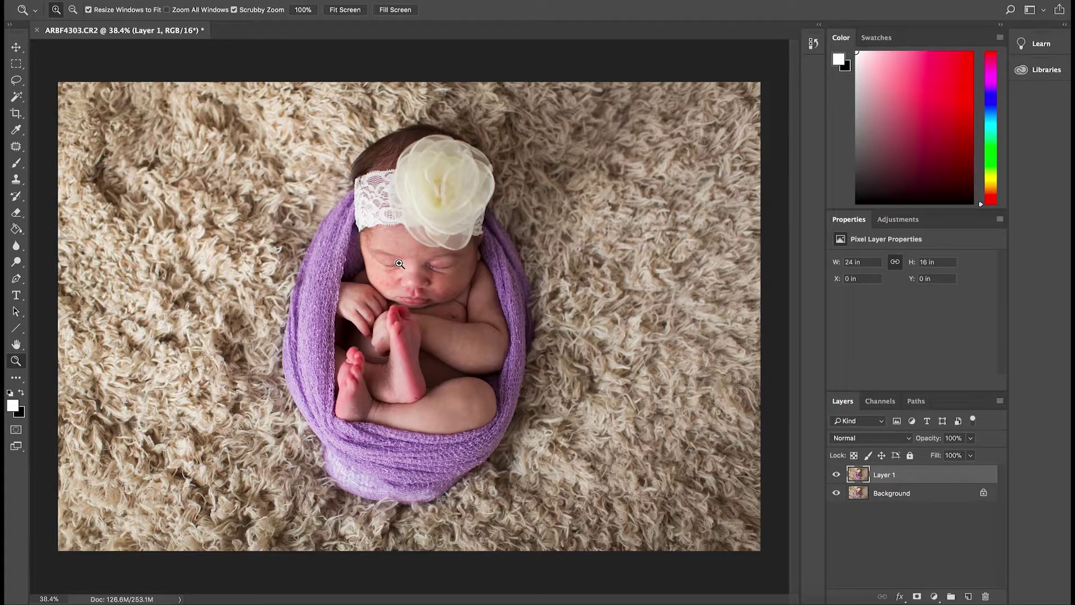
pyautogui.moveTo(405, 259); pyautogui.dragTo(476, 259)
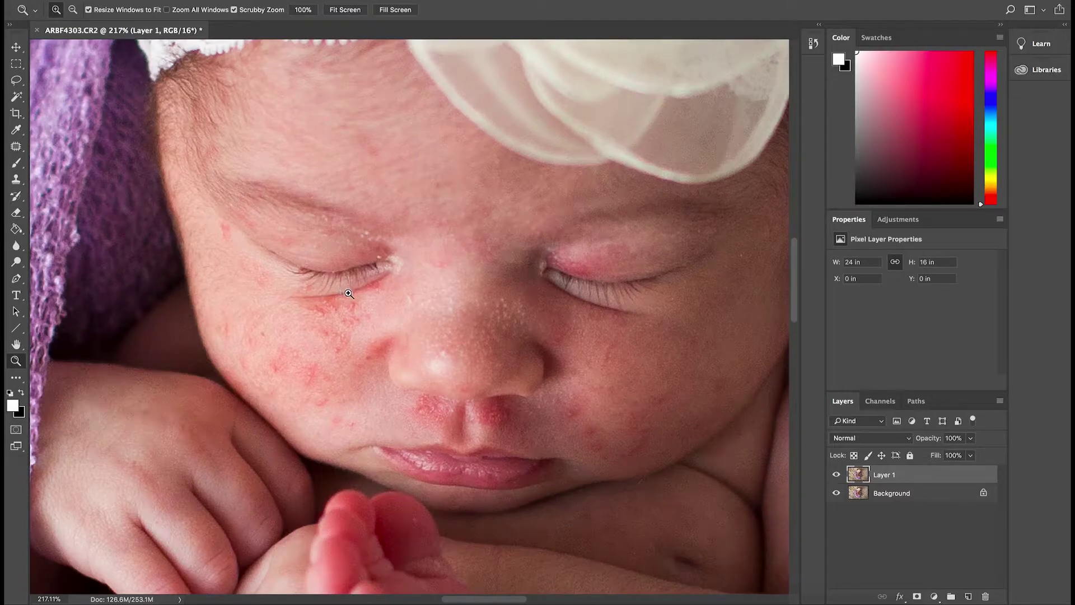
pyautogui.press('h')
pyautogui.moveTo(355, 292); pyautogui.dragTo(387, 260)
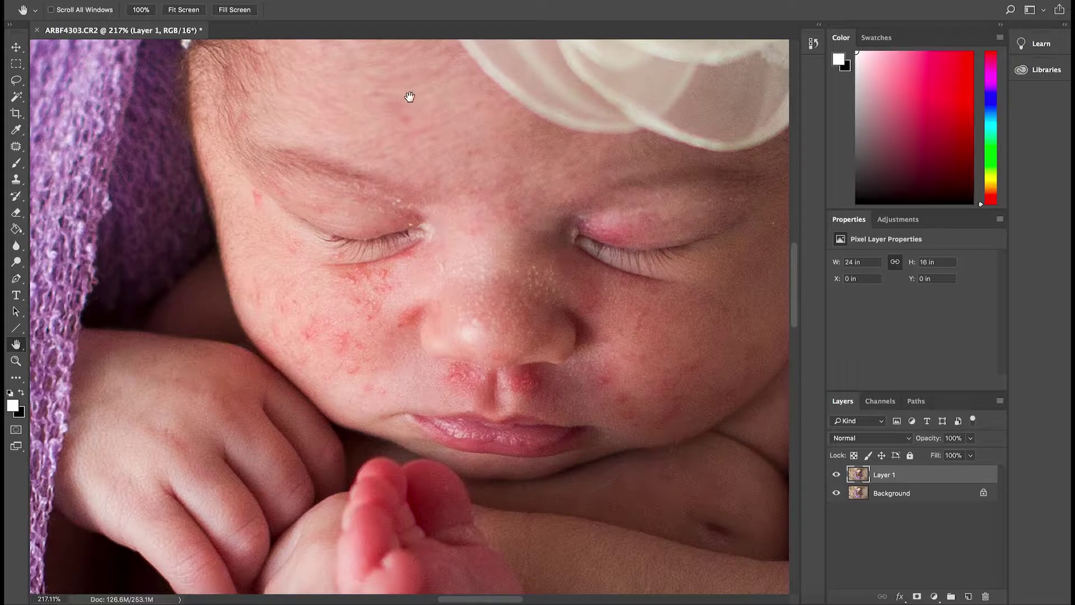
pyautogui.click(18, 148)
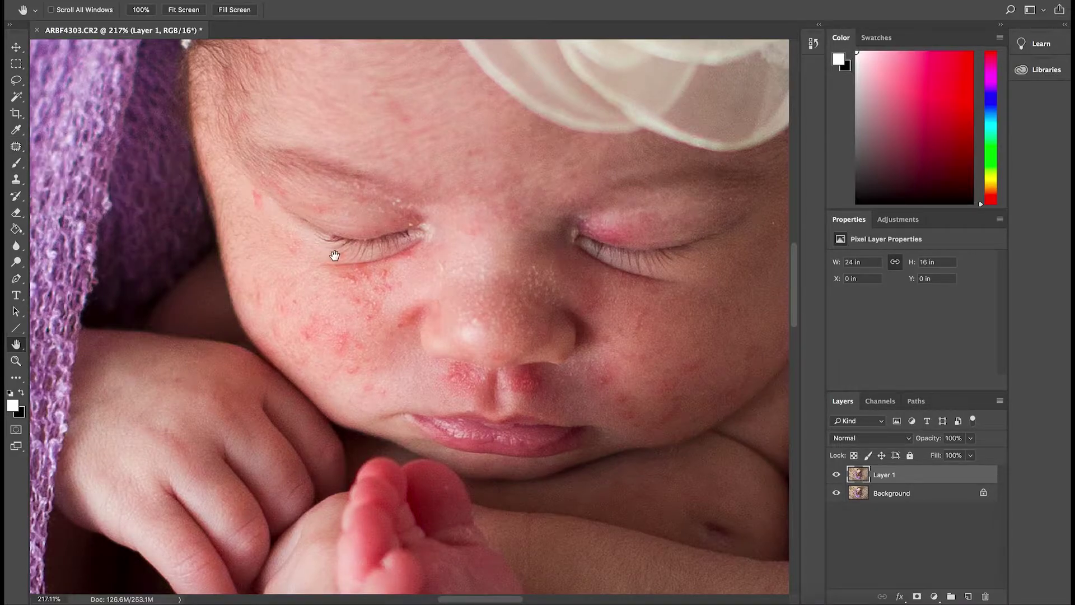
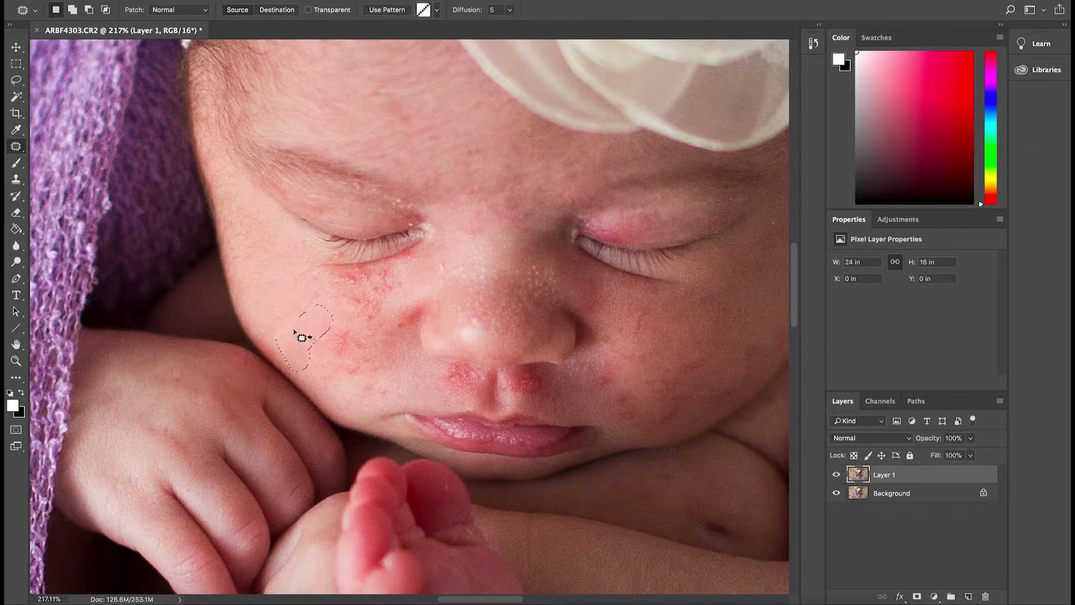
# Step: Patch the red spots on the outer part of the baby's right cheek with clean nearby skin
pyautogui.moveTo(280, 316)
pyautogui.mouseDown()
pyautogui.moveTo(294, 341)
pyautogui.moveTo(282, 291)
pyautogui.moveTo(286, 325)
pyautogui.moveTo(303, 306)
pyautogui.moveTo(290, 296)
pyautogui.moveTo(292, 345)
pyautogui.moveTo(304, 326)
pyautogui.mouseUp()
pyautogui.click(302, 335)
pyautogui.moveTo(299, 331)
pyautogui.mouseDown()
pyautogui.moveTo(298, 308)
pyautogui.moveTo(328, 292)
pyautogui.mouseUp()
pyautogui.click(300, 309)
pyautogui.moveTo(309, 301); pyautogui.dragTo(304, 291)
pyautogui.click(301, 307)
pyautogui.moveTo(288, 330)
pyautogui.mouseDown()
pyautogui.moveTo(283, 353)
pyautogui.moveTo(294, 353)
pyautogui.moveTo(296, 319)
pyautogui.mouseUp()
pyautogui.press('super+d')
pyautogui.moveTo(282, 262)
pyautogui.mouseDown()
pyautogui.moveTo(303, 297)
pyautogui.moveTo(324, 297)
pyautogui.moveTo(317, 268)
pyautogui.moveTo(294, 259)
pyautogui.mouseUp()
pyautogui.moveTo(307, 284)
pyautogui.mouseDown()
pyautogui.moveTo(288, 262)
pyautogui.moveTo(300, 313)
pyautogui.mouseUp()
pyautogui.press('super+d')
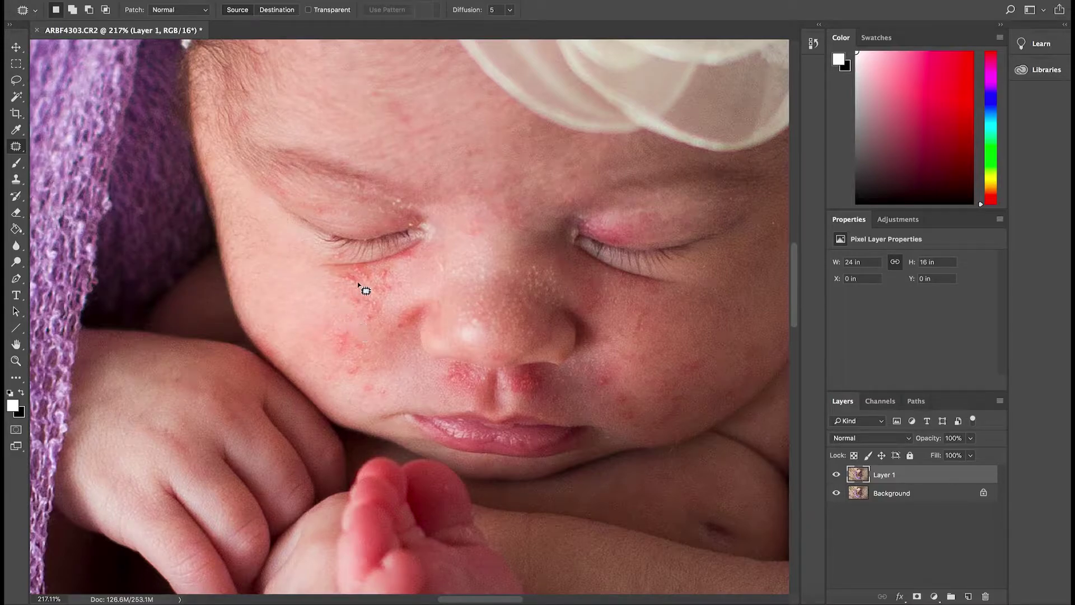
# Step: Patch the cluster of red spots in the middle of the baby's right cheek
pyautogui.moveTo(331, 322)
pyautogui.mouseDown()
pyautogui.moveTo(353, 349)
pyautogui.moveTo(356, 337)
pyautogui.moveTo(332, 320)
pyautogui.mouseUp()
pyautogui.moveTo(349, 336); pyautogui.dragTo(312, 305)
pyautogui.hotkey('ctrl', 'd')
pyautogui.moveTo(317, 336)
pyautogui.mouseDown()
pyautogui.moveTo(305, 352)
pyautogui.moveTo(320, 366)
pyautogui.moveTo(329, 361)
pyautogui.moveTo(315, 340)
pyautogui.moveTo(324, 311)
pyautogui.moveTo(334, 314)
pyautogui.mouseUp()
pyautogui.press('super+d')
pyautogui.press('super+d')
pyautogui.press('super+d')
pyautogui.moveTo(342, 350)
pyautogui.mouseDown()
pyautogui.moveTo(348, 387)
pyautogui.moveTo(366, 366)
pyautogui.moveTo(367, 350)
pyautogui.moveTo(345, 348)
pyautogui.mouseUp()
pyautogui.moveTo(350, 363); pyautogui.dragTo(331, 329)
pyautogui.press('super+d')
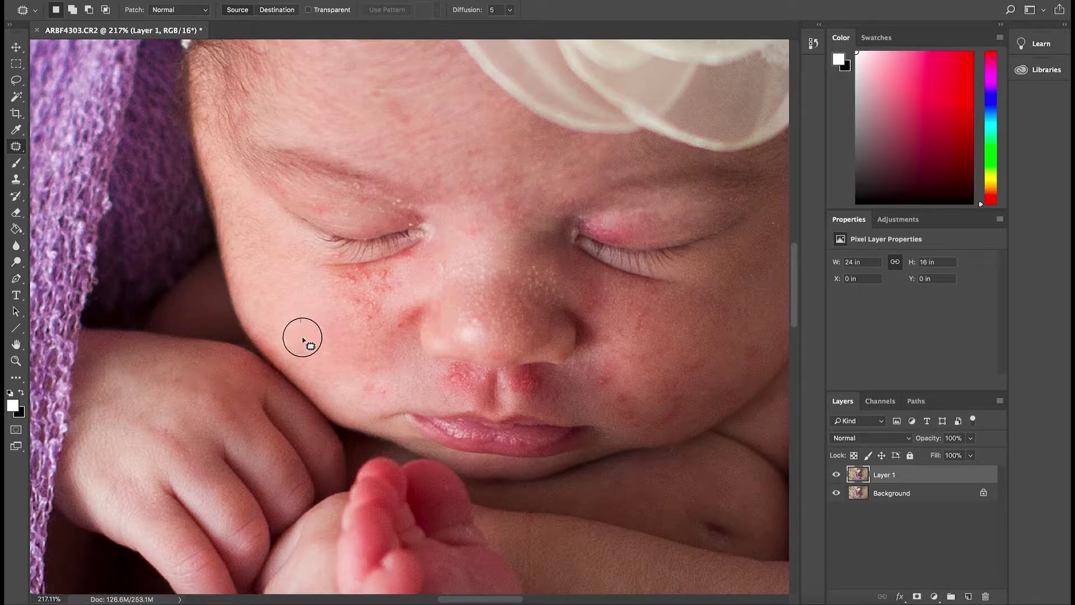
# Step: Patch the remaining uneven redness on the right cheek, just below the rash under the eye
pyautogui.moveTo(302, 338)
pyautogui.mouseDown()
pyautogui.moveTo(328, 344)
pyautogui.moveTo(319, 308)
pyautogui.moveTo(303, 317)
pyautogui.moveTo(331, 334)
pyautogui.moveTo(318, 334)
pyautogui.mouseUp()
pyautogui.click(305, 301)
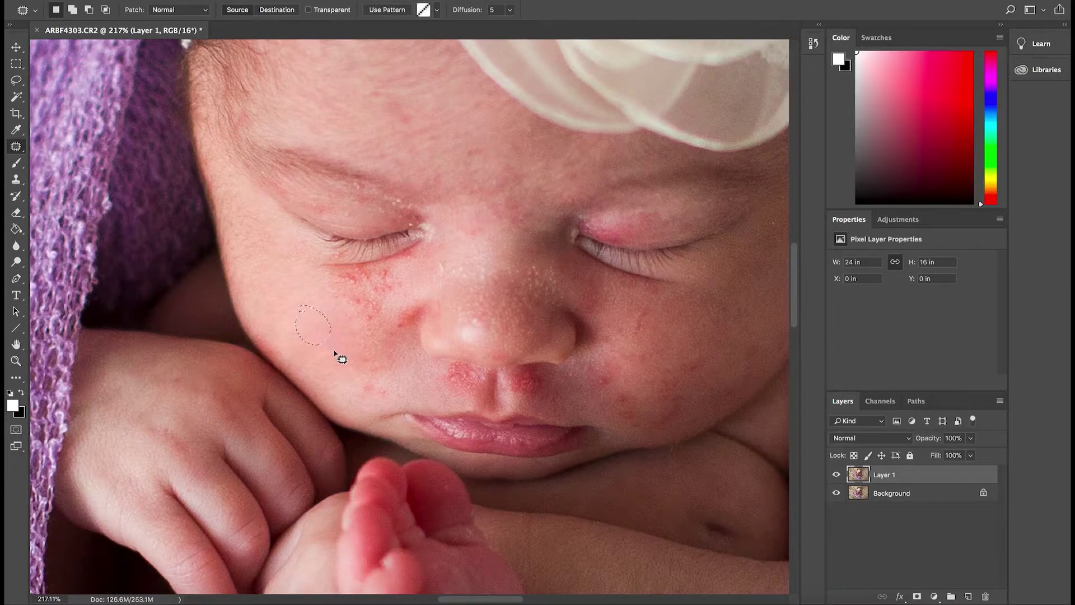
pyautogui.click(334, 352)
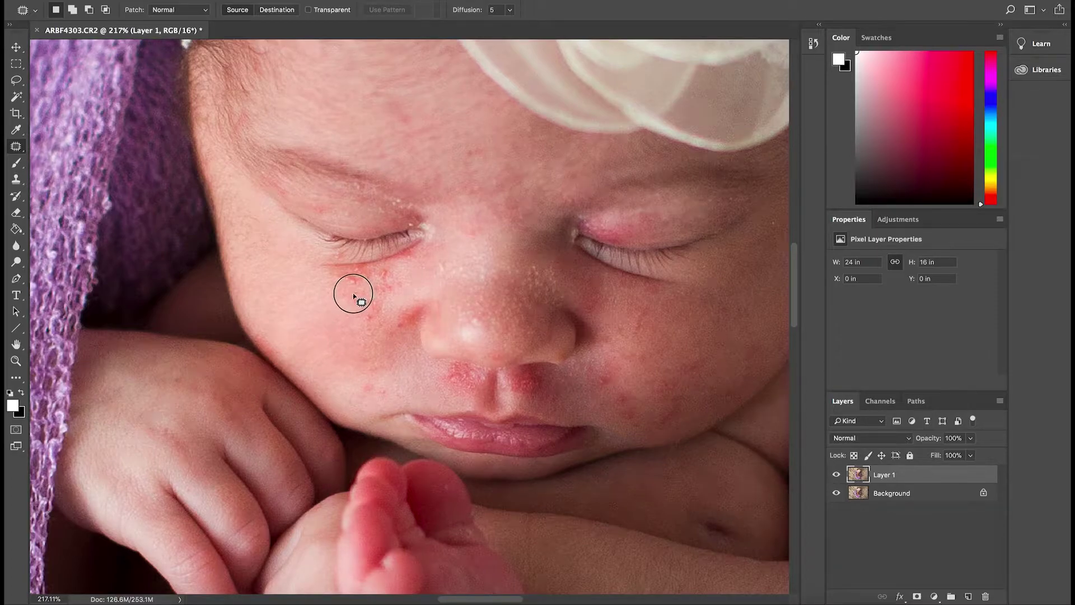
pyautogui.moveTo(353, 294)
pyautogui.mouseDown()
pyautogui.moveTo(364, 328)
pyautogui.moveTo(384, 303)
pyautogui.moveTo(359, 291)
pyautogui.moveTo(346, 340)
pyautogui.mouseUp()
pyautogui.click(346, 338)
pyautogui.click(342, 310)
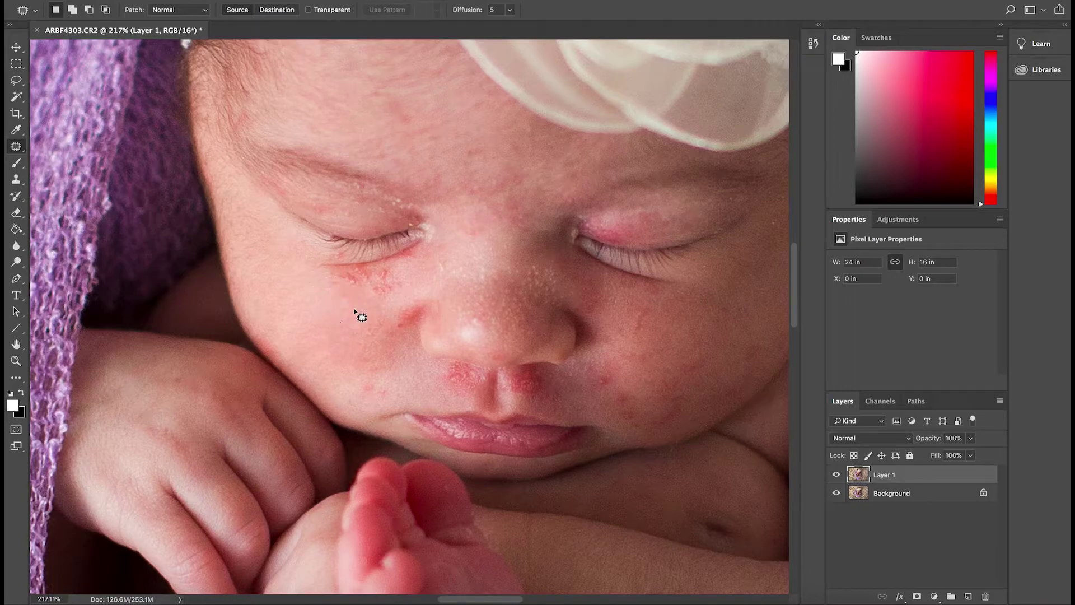
# Step: Patch the red marks beside the right nostril and near the corner of the mouth
pyautogui.moveTo(339, 291)
pyautogui.mouseDown()
pyautogui.moveTo(358, 307)
pyautogui.moveTo(345, 290)
pyautogui.mouseUp()
pyautogui.moveTo(342, 289); pyautogui.dragTo(360, 328)
pyautogui.hotkey('ctrl', 'd')
pyautogui.moveTo(399, 315)
pyautogui.mouseDown()
pyautogui.moveTo(396, 331)
pyautogui.moveTo(420, 311)
pyautogui.moveTo(410, 308)
pyautogui.moveTo(415, 281)
pyautogui.mouseUp()
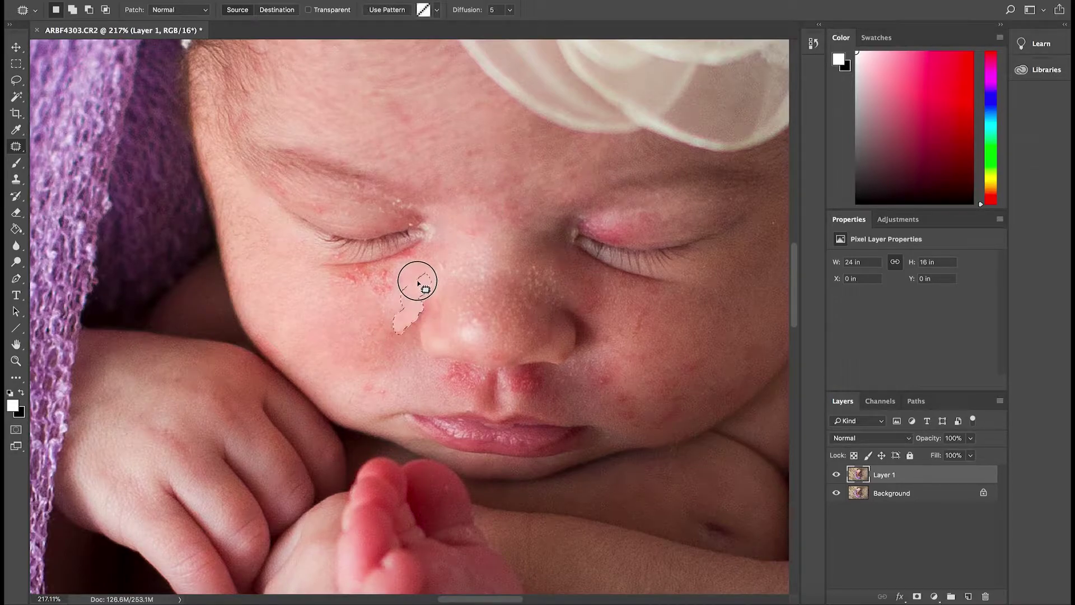
pyautogui.hotkey('ctrl', 'd')
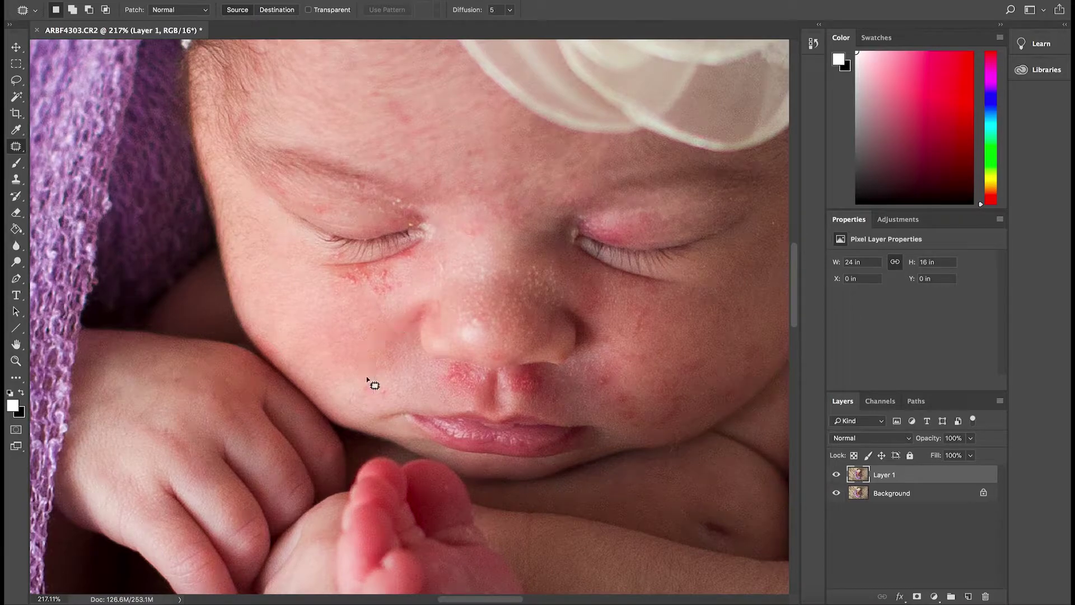
pyautogui.moveTo(364, 375)
pyautogui.mouseDown()
pyautogui.moveTo(355, 392)
pyautogui.moveTo(376, 392)
pyautogui.moveTo(364, 376)
pyautogui.mouseUp()
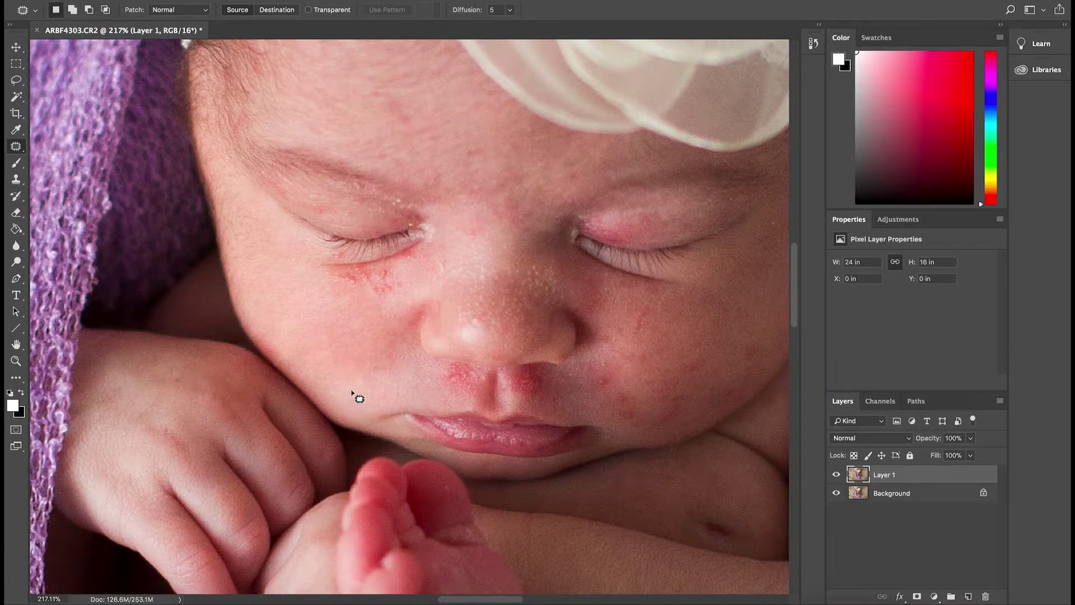
pyautogui.click(392, 395)
# Step: Patch the red rash directly under the baby's right eye using clearer skin
pyautogui.moveTo(339, 274)
pyautogui.mouseDown()
pyautogui.moveTo(347, 290)
pyautogui.moveTo(341, 274)
pyautogui.mouseUp()
pyautogui.moveTo(357, 277)
pyautogui.mouseDown()
pyautogui.moveTo(356, 305)
pyautogui.moveTo(365, 289)
pyautogui.moveTo(398, 285)
pyautogui.moveTo(391, 270)
pyautogui.mouseUp()
pyautogui.click(356, 304)
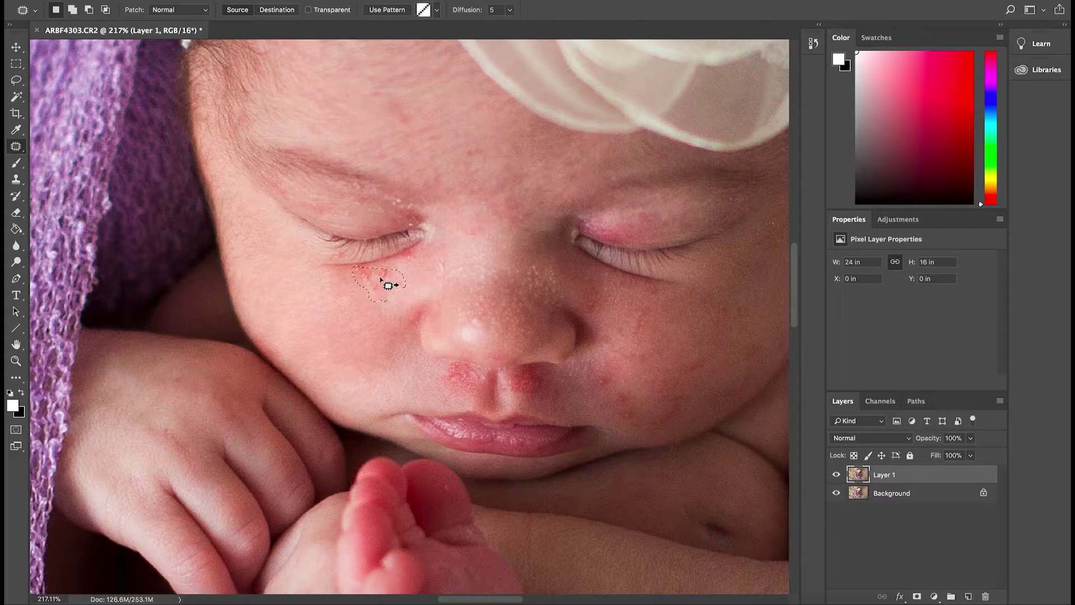
pyautogui.moveTo(388, 289); pyautogui.dragTo(369, 142)
pyautogui.hotkey('ctrl', 'd')
pyautogui.moveTo(384, 286); pyautogui.dragTo(385, 286)
pyautogui.hotkey('ctrl', 'd')
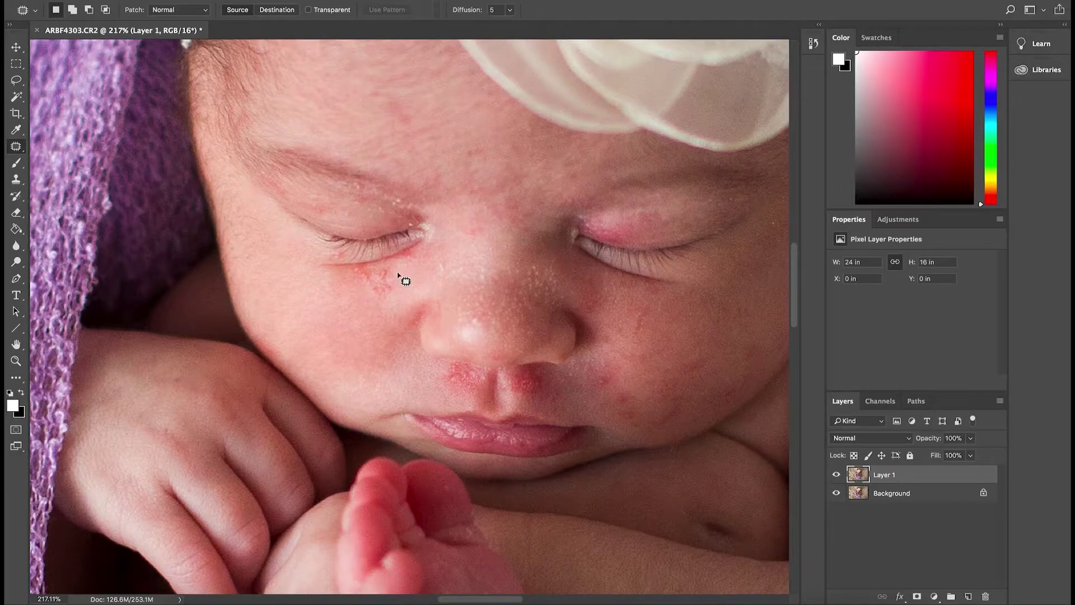
# Step: Patch the leftover rash under the right eye and the skin on the side of the nose bridge
pyautogui.moveTo(383, 264)
pyautogui.mouseDown()
pyautogui.moveTo(379, 285)
pyautogui.moveTo(394, 297)
pyautogui.mouseUp()
pyautogui.moveTo(393, 294)
pyautogui.mouseDown()
pyautogui.moveTo(390, 267)
pyautogui.moveTo(370, 278)
pyautogui.moveTo(350, 270)
pyautogui.moveTo(374, 270)
pyautogui.mouseUp()
pyautogui.press('super+d')
pyautogui.click(387, 264)
pyautogui.press('super+d')
pyautogui.press('super+d')
pyautogui.moveTo(441, 256); pyautogui.dragTo(443, 259)
pyautogui.moveTo(442, 267); pyautogui.dragTo(437, 262)
pyautogui.press('super+d')
# Step: Try to patch the red crease beside the right nostril
pyautogui.moveTo(424, 308); pyautogui.dragTo(411, 318)
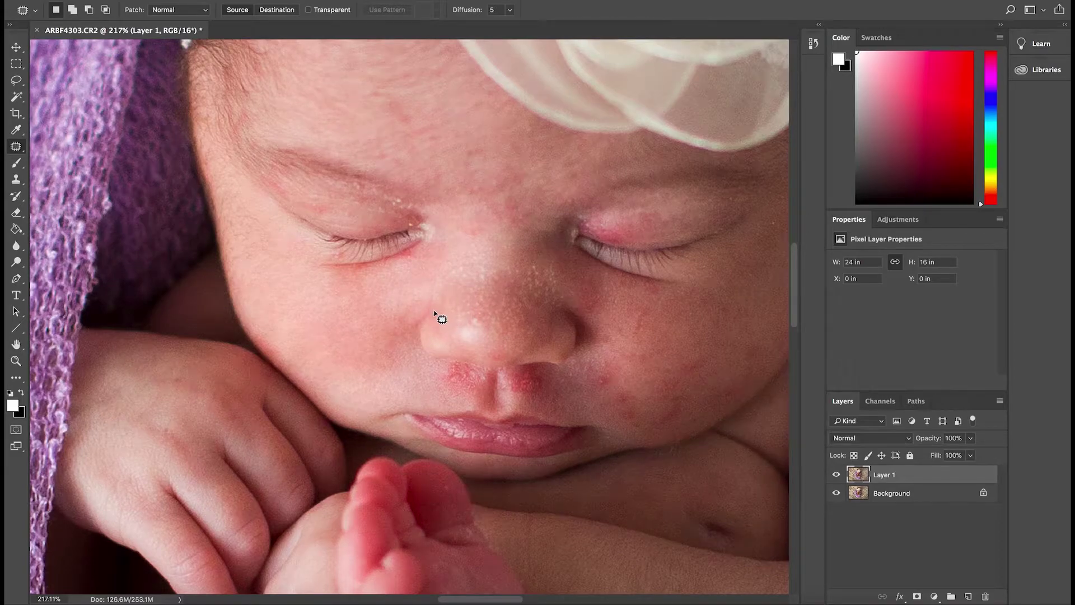
pyautogui.press('super+z')
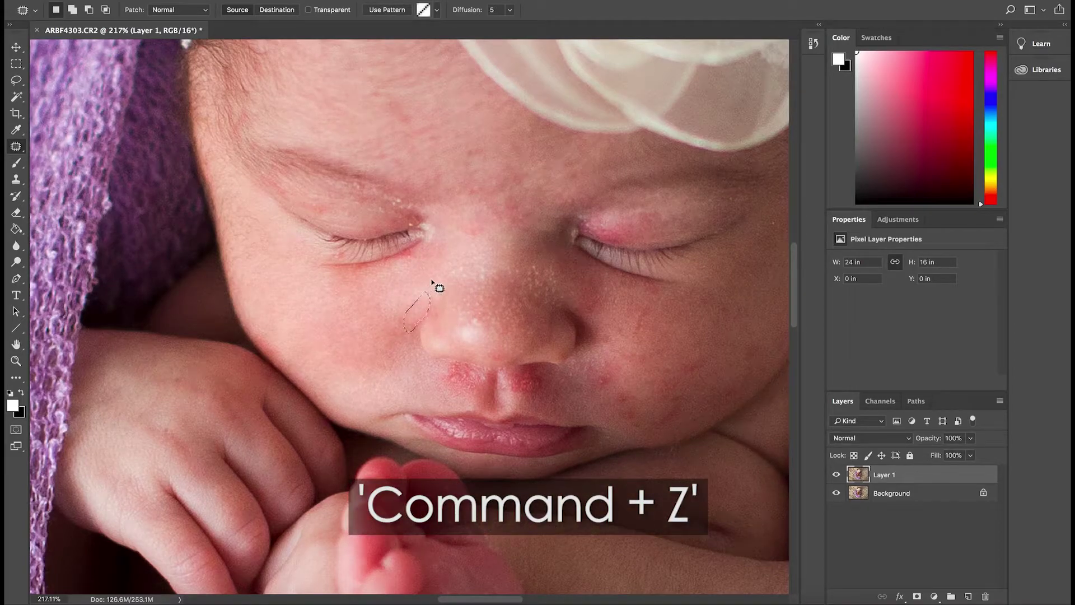
pyautogui.press('super+z')
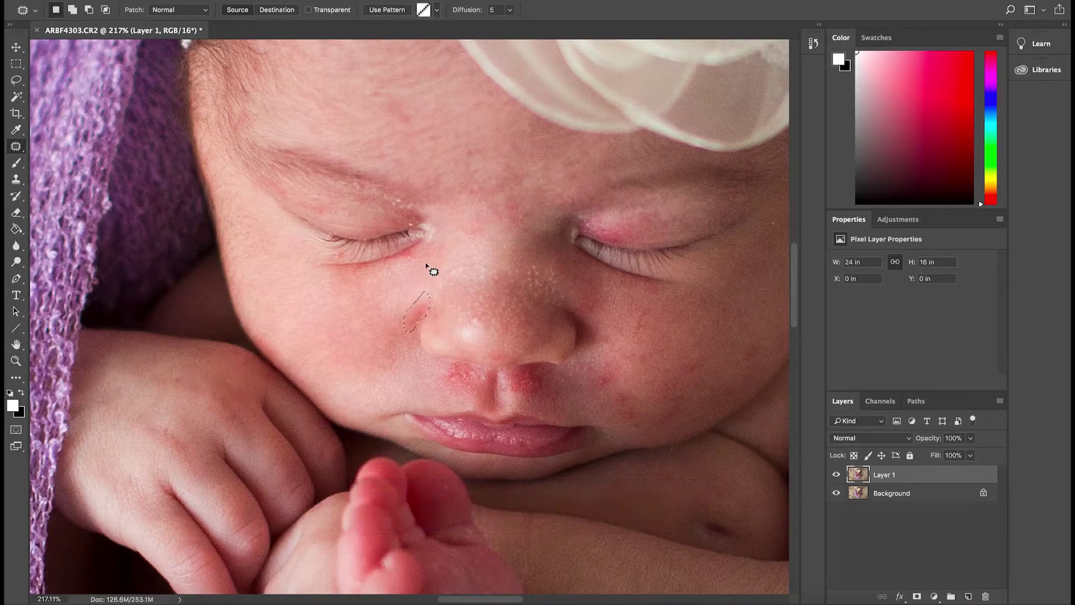
# Step: Patch the redness in the crease between the right nostril and the cheek
pyautogui.press('super+d')
pyautogui.moveTo(399, 329)
pyautogui.mouseDown()
pyautogui.moveTo(410, 297)
pyautogui.moveTo(408, 326)
pyautogui.moveTo(427, 308)
pyautogui.moveTo(447, 310)
pyautogui.moveTo(433, 310)
pyautogui.mouseUp()
pyautogui.press('super+d')
pyautogui.press('super+d')
pyautogui.moveTo(430, 311)
pyautogui.mouseDown()
pyautogui.moveTo(410, 309)
pyautogui.moveTo(422, 312)
pyautogui.moveTo(408, 319)
pyautogui.moveTo(415, 293)
pyautogui.moveTo(437, 314)
pyautogui.moveTo(419, 311)
pyautogui.mouseUp()
pyautogui.press('super+d')
pyautogui.press('super+d')
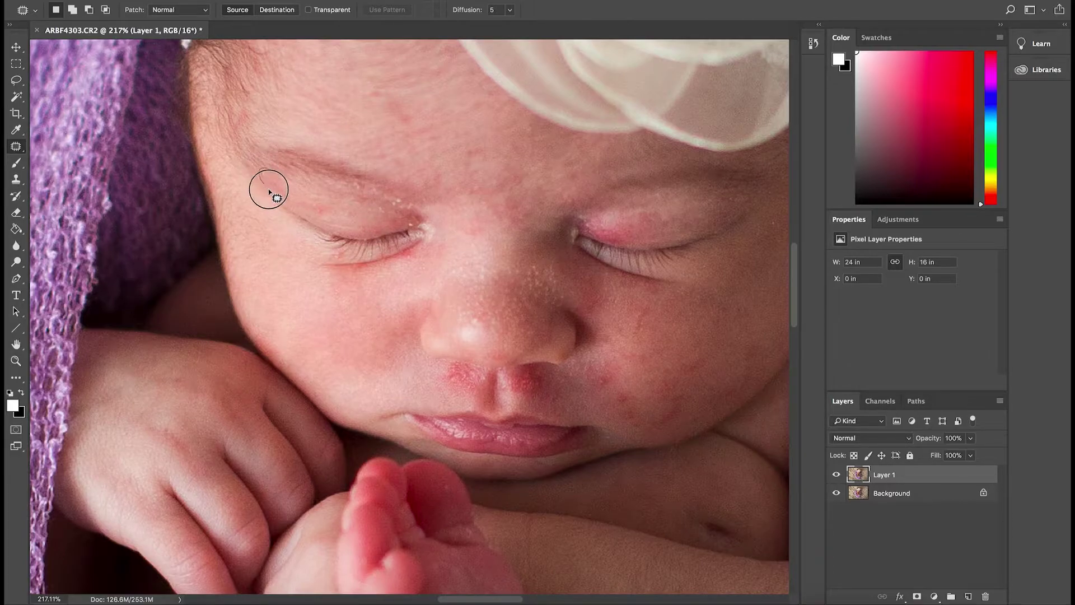
# Step: Patch the flakes and small red marks below the right eyebrow, along the upper eyelid
pyautogui.press('z')
pyautogui.click(342, 216)
pyautogui.press('j')
pyautogui.moveTo(273, 159); pyautogui.dragTo(273, 159)
pyautogui.moveTo(273, 163); pyautogui.dragTo(290, 173)
pyautogui.moveTo(301, 194)
pyautogui.mouseDown()
pyautogui.moveTo(288, 185)
pyautogui.moveTo(321, 195)
pyautogui.moveTo(322, 178)
pyautogui.moveTo(344, 219)
pyautogui.moveTo(360, 169)
pyautogui.mouseUp()
pyautogui.moveTo(360, 183); pyautogui.dragTo(387, 186)
pyautogui.moveTo(386, 188)
pyautogui.mouseDown()
pyautogui.moveTo(384, 214)
pyautogui.moveTo(365, 166)
pyautogui.moveTo(394, 177)
pyautogui.moveTo(351, 173)
pyautogui.moveTo(387, 155)
pyautogui.moveTo(449, 205)
pyautogui.moveTo(484, 197)
pyautogui.moveTo(398, 150)
pyautogui.mouseUp()
pyautogui.moveTo(428, 178)
pyautogui.mouseDown()
pyautogui.moveTo(367, 174)
pyautogui.moveTo(369, 146)
pyautogui.moveTo(401, 175)
pyautogui.mouseUp()
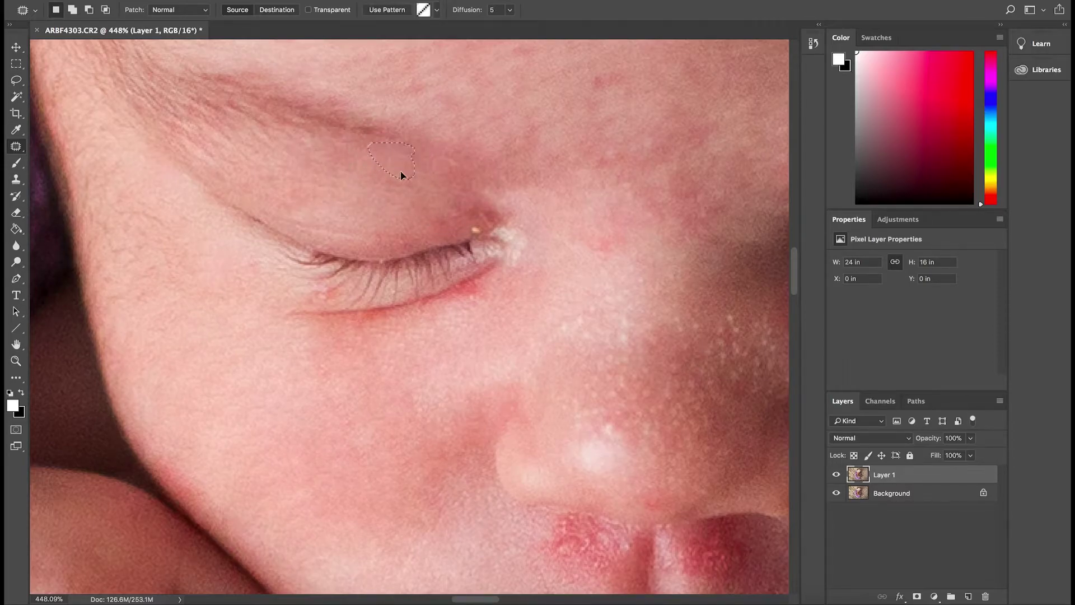
# Step: Patch the flakes and crust around the inner corner of the right eye and along the edge of its upper lid
pyautogui.moveTo(432, 216)
pyautogui.mouseDown()
pyautogui.moveTo(445, 229)
pyautogui.moveTo(436, 192)
pyautogui.mouseUp()
pyautogui.moveTo(470, 224)
pyautogui.mouseDown()
pyautogui.moveTo(478, 241)
pyautogui.moveTo(474, 223)
pyautogui.mouseUp()
pyautogui.moveTo(476, 230); pyautogui.dragTo(470, 202)
pyautogui.moveTo(486, 220)
pyautogui.mouseDown()
pyautogui.moveTo(446, 187)
pyautogui.moveTo(498, 242)
pyautogui.moveTo(507, 229)
pyautogui.mouseUp()
pyautogui.moveTo(508, 235)
pyautogui.mouseDown()
pyautogui.moveTo(477, 212)
pyautogui.moveTo(519, 273)
pyautogui.mouseUp()
pyautogui.moveTo(503, 223)
pyautogui.mouseDown()
pyautogui.moveTo(480, 189)
pyautogui.moveTo(508, 221)
pyautogui.mouseUp()
pyautogui.moveTo(514, 215)
pyautogui.mouseDown()
pyautogui.moveTo(514, 180)
pyautogui.moveTo(523, 191)
pyautogui.mouseUp()
pyautogui.click(485, 199)
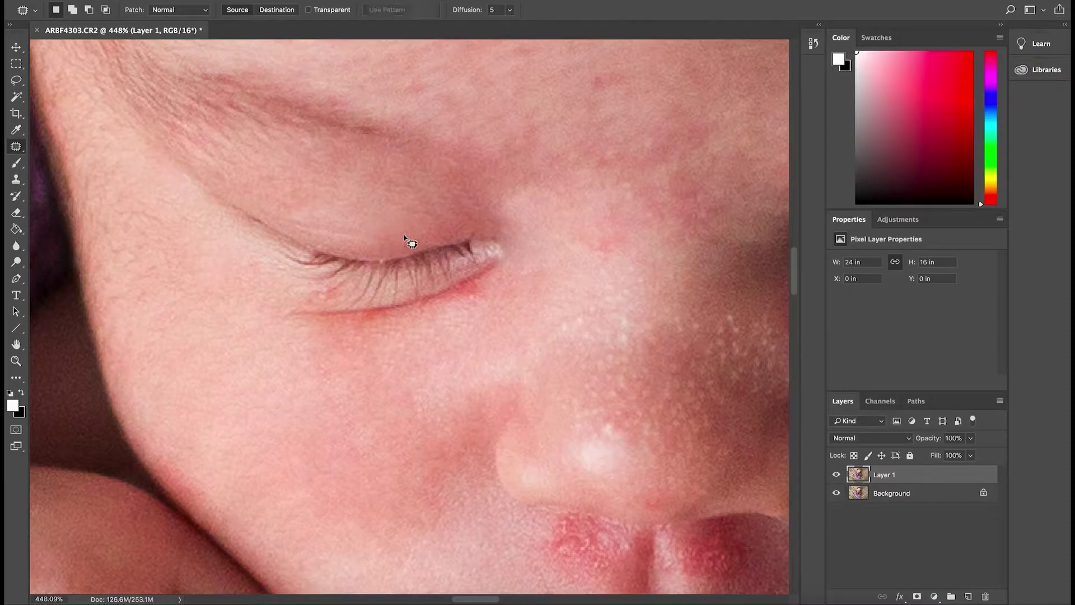
pyautogui.moveTo(408, 241)
pyautogui.mouseDown()
pyautogui.moveTo(400, 252)
pyautogui.moveTo(411, 240)
pyautogui.moveTo(401, 218)
pyautogui.mouseUp()
pyautogui.click(330, 158)
# Step: Patch the red marks under the right eye, from the outer lashes to the inner corner and the skin below
pyautogui.moveTo(300, 289)
pyautogui.mouseDown()
pyautogui.moveTo(309, 305)
pyautogui.moveTo(339, 299)
pyautogui.moveTo(305, 288)
pyautogui.mouseUp()
pyautogui.moveTo(311, 294)
pyautogui.mouseDown()
pyautogui.moveTo(285, 292)
pyautogui.moveTo(327, 290)
pyautogui.moveTo(246, 252)
pyautogui.mouseUp()
pyautogui.press('super+d')
pyautogui.moveTo(478, 286)
pyautogui.mouseDown()
pyautogui.moveTo(462, 297)
pyautogui.moveTo(488, 295)
pyautogui.mouseUp()
pyautogui.moveTo(488, 295); pyautogui.dragTo(497, 290)
pyautogui.press('super+d')
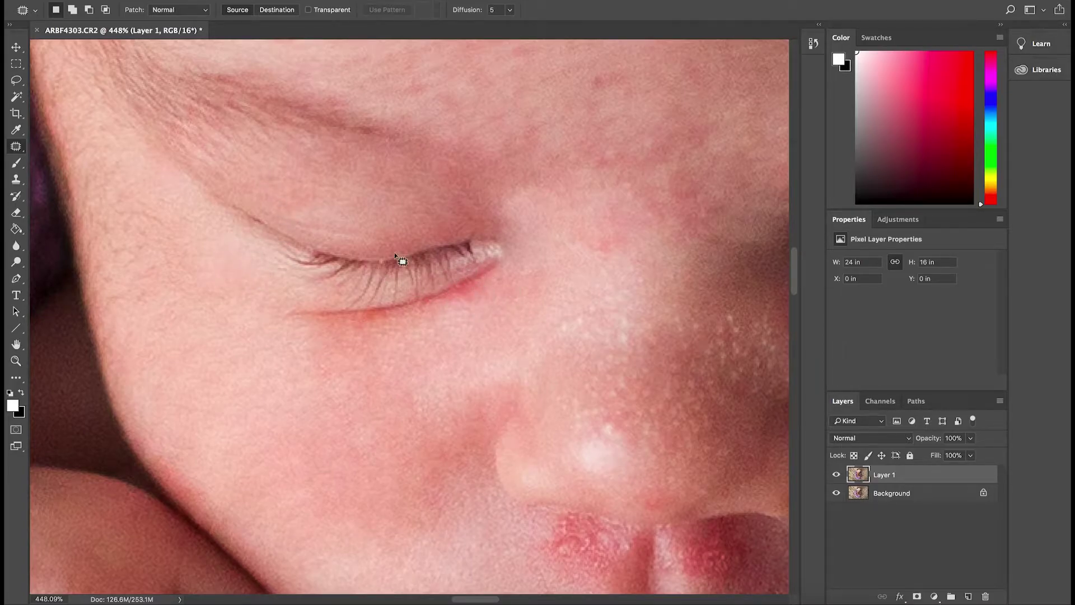
pyautogui.moveTo(313, 360); pyautogui.dragTo(358, 383)
pyautogui.press('super+d')
# Step: Patch the red blotches on the lower forehead between the eyebrows
pyautogui.scroll(-3, 415, 381)
pyautogui.moveTo(544, 229); pyautogui.dragTo(548, 232)
pyautogui.moveTo(548, 232)
pyautogui.mouseDown()
pyautogui.moveTo(564, 213)
pyautogui.moveTo(527, 200)
pyautogui.mouseUp()
pyautogui.press('super+d')
pyautogui.press('super+d')
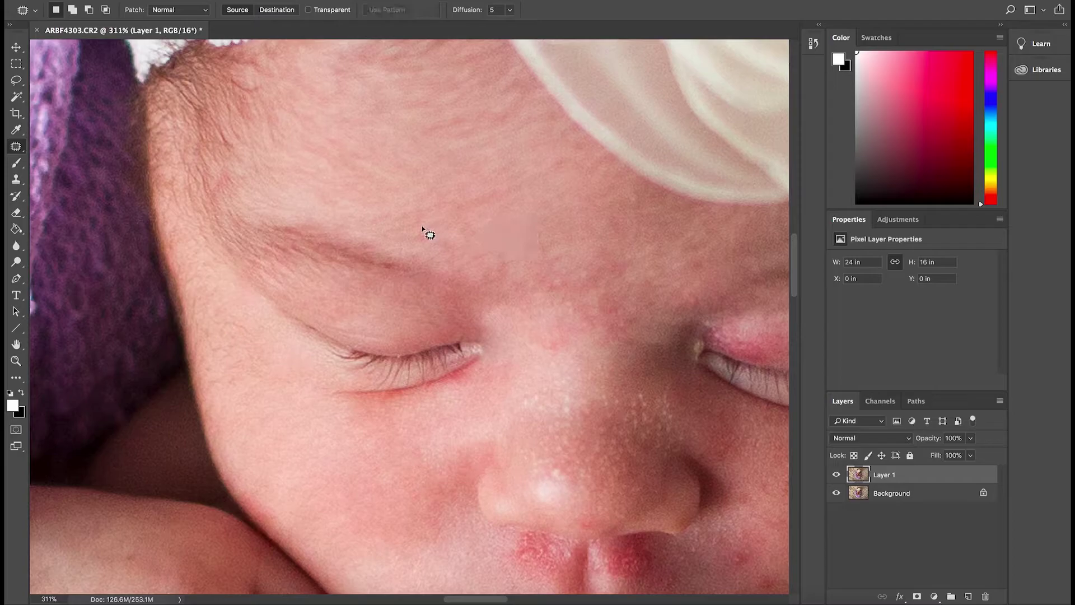
pyautogui.moveTo(423, 230)
pyautogui.mouseDown()
pyautogui.moveTo(437, 259)
pyautogui.moveTo(485, 267)
pyautogui.mouseUp()
pyautogui.press('super+d')
# Step: Patch the remaining red blotches higher on the forehead, below the flower headband
pyautogui.moveTo(462, 203)
pyautogui.mouseDown()
pyautogui.moveTo(449, 227)
pyautogui.moveTo(493, 222)
pyautogui.mouseUp()
pyautogui.press('super+d')
pyautogui.moveTo(491, 184); pyautogui.dragTo(503, 178)
pyautogui.press('super+d')
pyautogui.moveTo(487, 193)
pyautogui.mouseDown()
pyautogui.moveTo(478, 170)
pyautogui.moveTo(503, 165)
pyautogui.moveTo(519, 141)
pyautogui.mouseUp()
pyautogui.press('super+d')
pyautogui.moveTo(576, 167); pyautogui.dragTo(577, 191)
pyautogui.press('super+d')
# Step: Patch the blemish on the back of the baby's right hand
pyautogui.scroll(-5, 409, 299)
pyautogui.moveTo(284, 448)
pyautogui.mouseDown()
pyautogui.moveTo(259, 465)
pyautogui.moveTo(264, 413)
pyautogui.mouseUp()
pyautogui.press('super+d')
pyautogui.press('super+d')
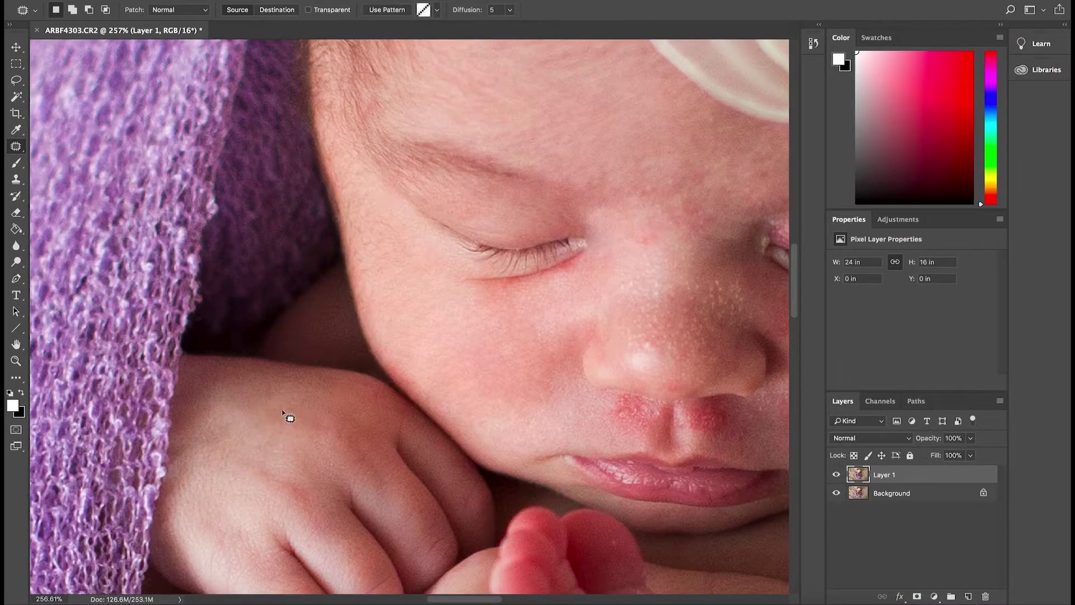
# Step: Examine the red line under the right eye's lashes up close and the retouched face as a whole
pyautogui.press('z')
pyautogui.scroll(-4, 367, 364)
pyautogui.scroll(-2, 404, 428)
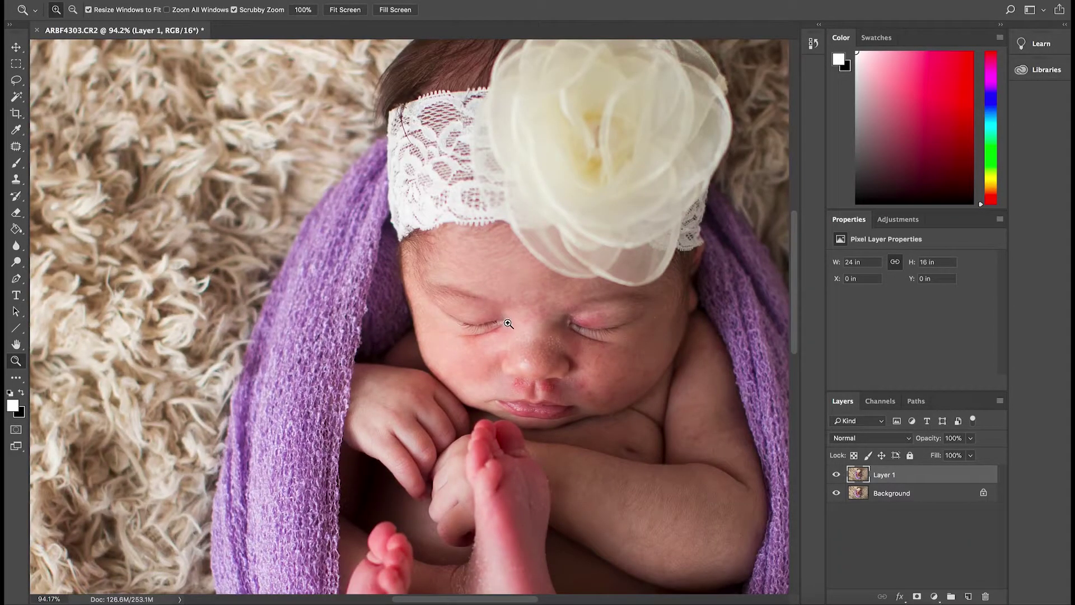
pyautogui.scroll(6, 507, 338)
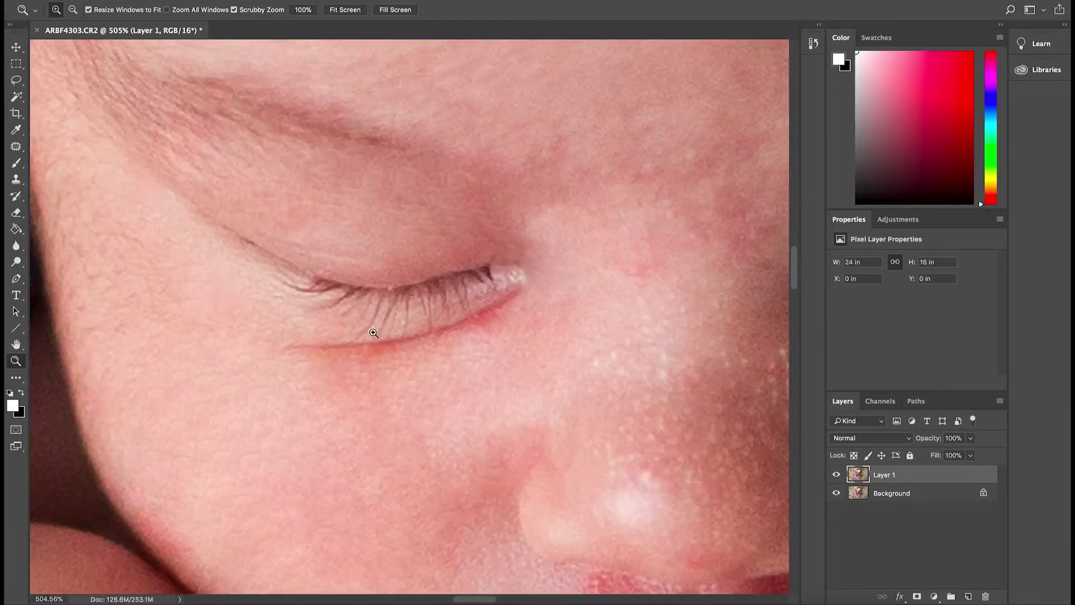
pyautogui.moveTo(402, 344); pyautogui.dragTo(411, 326)
pyautogui.press('j')
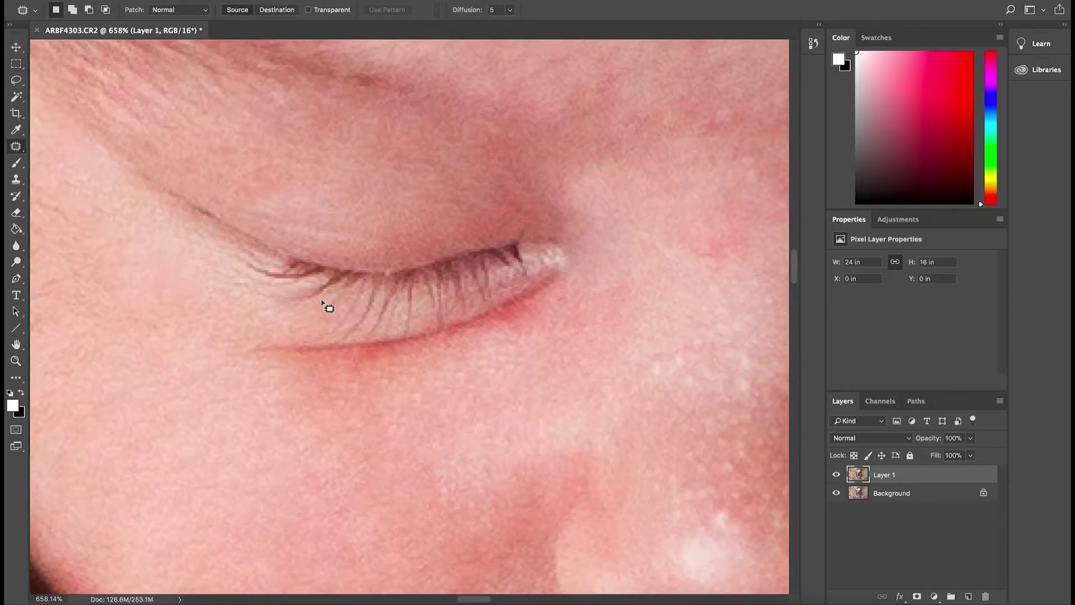
pyautogui.moveTo(322, 301)
pyautogui.mouseDown()
pyautogui.moveTo(312, 305)
pyautogui.moveTo(331, 319)
pyautogui.moveTo(343, 304)
pyautogui.moveTo(338, 336)
pyautogui.mouseUp()
pyautogui.press('z')
pyautogui.moveTo(447, 334); pyautogui.dragTo(439, 337)
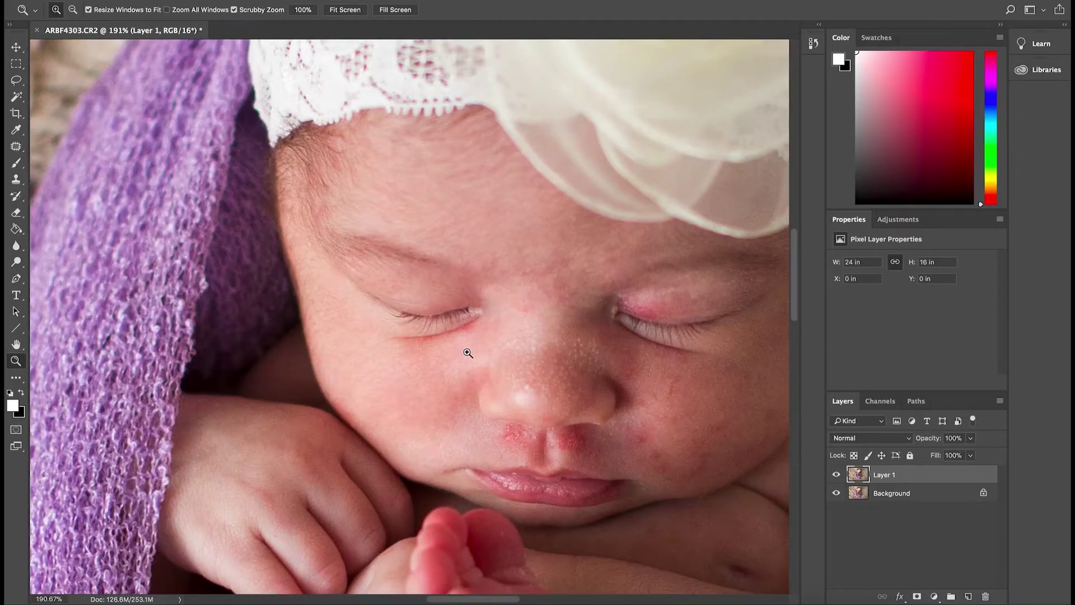
pyautogui.moveTo(490, 378); pyautogui.dragTo(488, 375)
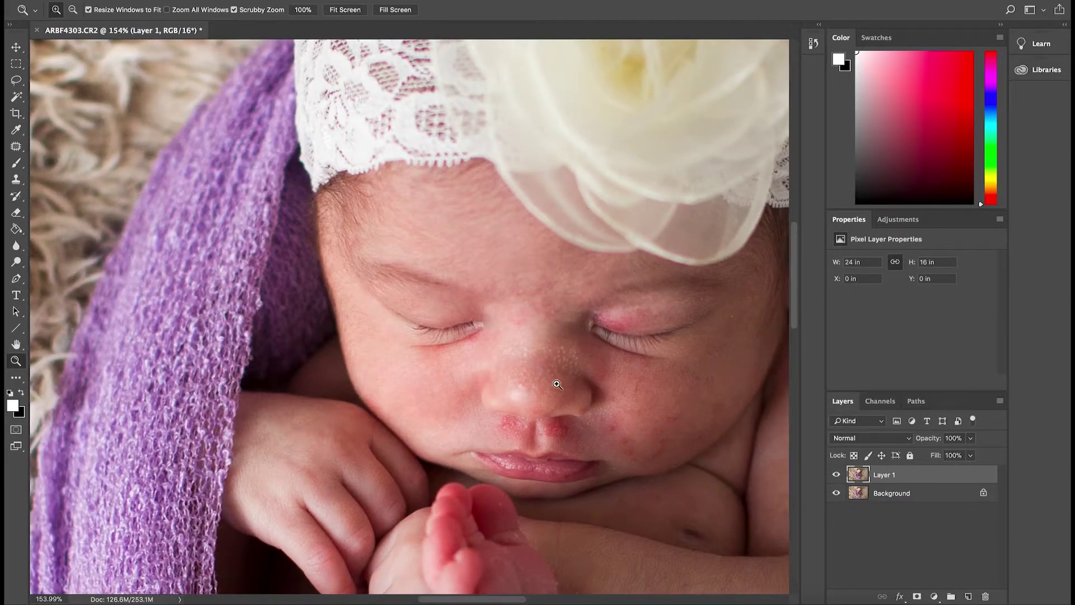
pyautogui.scroll(-3, 575, 392)
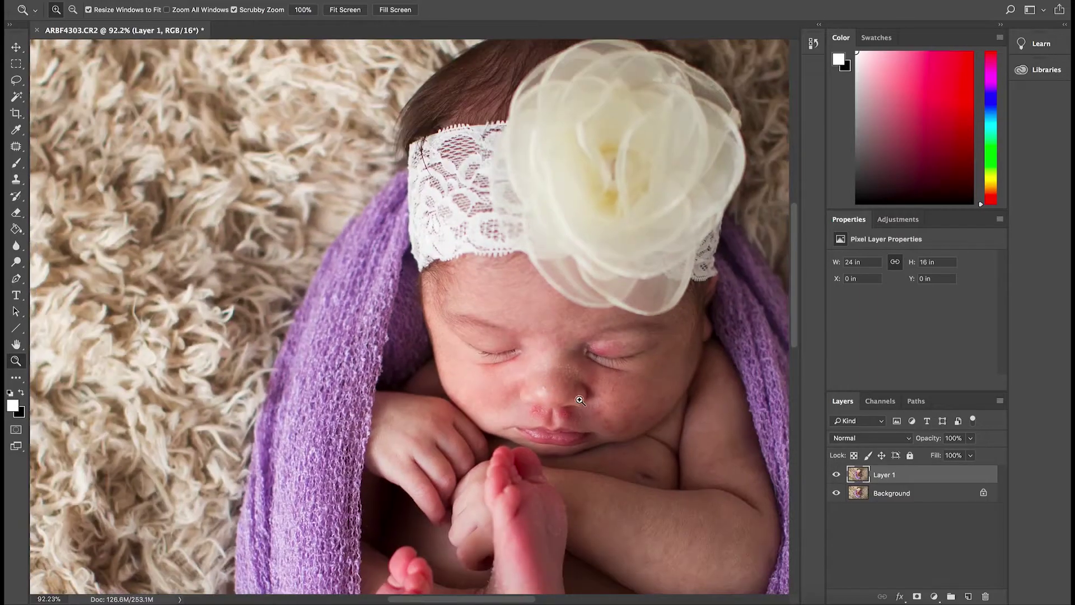
pyautogui.scroll(3, 624, 408)
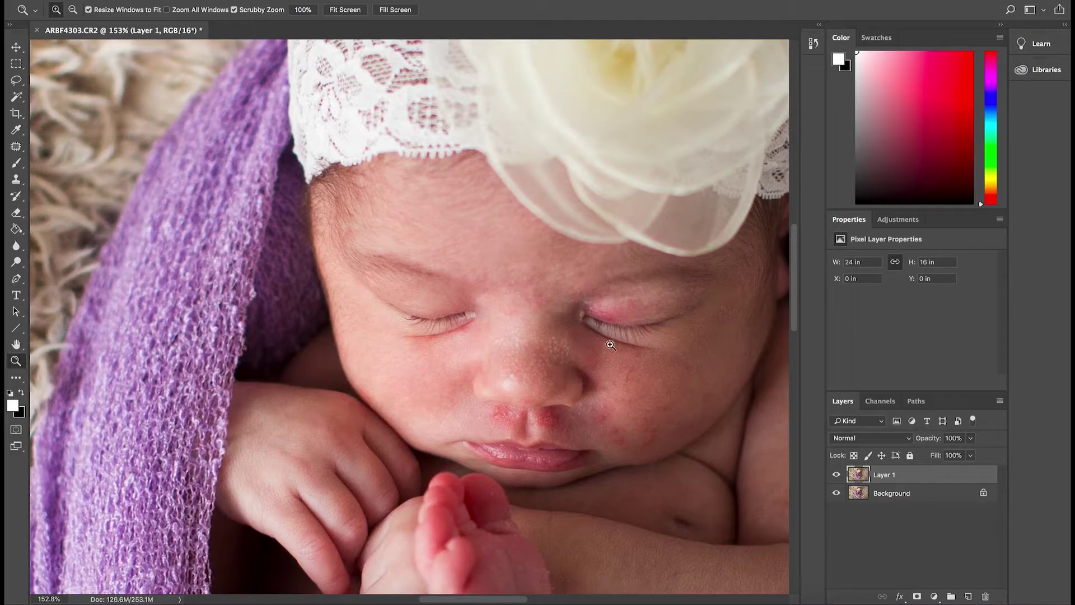
# Step: Patch the red rash on the upper lip beneath the right nostril
pyautogui.moveTo(522, 429); pyautogui.dragTo(566, 429)
pyautogui.press('j')
pyautogui.moveTo(463, 391); pyautogui.dragTo(468, 394)
pyautogui.moveTo(465, 416)
pyautogui.mouseDown()
pyautogui.moveTo(437, 420)
pyautogui.moveTo(488, 391)
pyautogui.moveTo(460, 413)
pyautogui.mouseUp()
pyautogui.moveTo(435, 388)
pyautogui.mouseDown()
pyautogui.moveTo(456, 411)
pyautogui.moveTo(498, 392)
pyautogui.mouseUp()
pyautogui.moveTo(500, 410); pyautogui.dragTo(461, 413)
pyautogui.moveTo(475, 379); pyautogui.dragTo(486, 386)
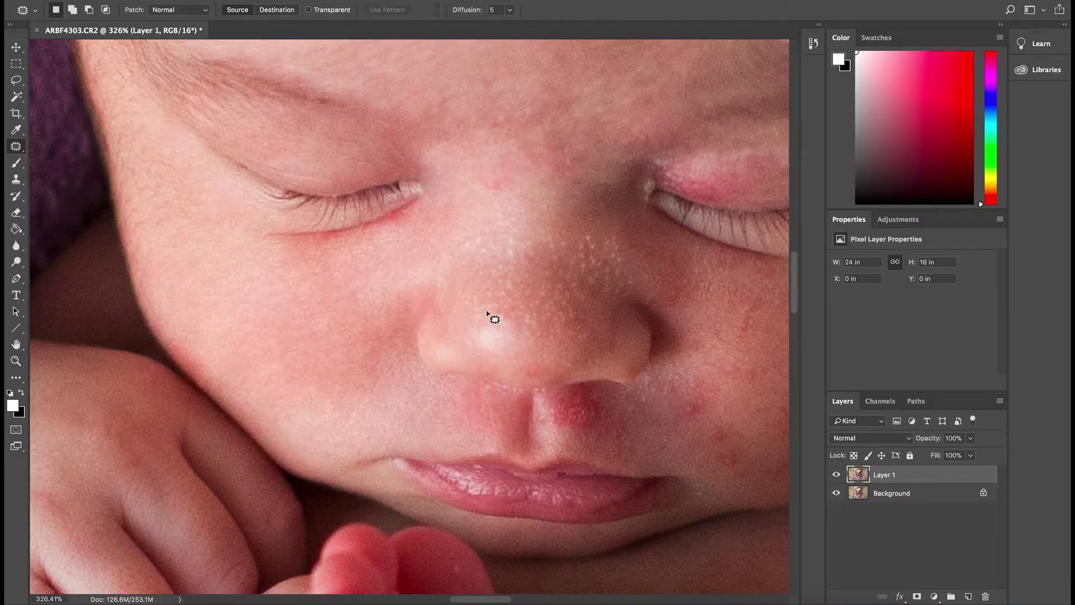
# Step: Patch the red spots on the left cheek between the nostril and the corner of the mouth
pyautogui.moveTo(500, 311); pyautogui.dragTo(504, 314)
pyautogui.moveTo(515, 326)
pyautogui.mouseDown()
pyautogui.moveTo(535, 360)
pyautogui.moveTo(408, 308)
pyautogui.mouseUp()
pyautogui.click(535, 360)
pyautogui.moveTo(570, 358); pyautogui.dragTo(573, 353)
pyautogui.moveTo(580, 354)
pyautogui.mouseDown()
pyautogui.moveTo(601, 361)
pyautogui.moveTo(618, 402)
pyautogui.moveTo(604, 386)
pyautogui.mouseUp()
pyautogui.moveTo(608, 402)
pyautogui.mouseDown()
pyautogui.moveTo(628, 380)
pyautogui.moveTo(629, 393)
pyautogui.mouseUp()
pyautogui.click(619, 411)
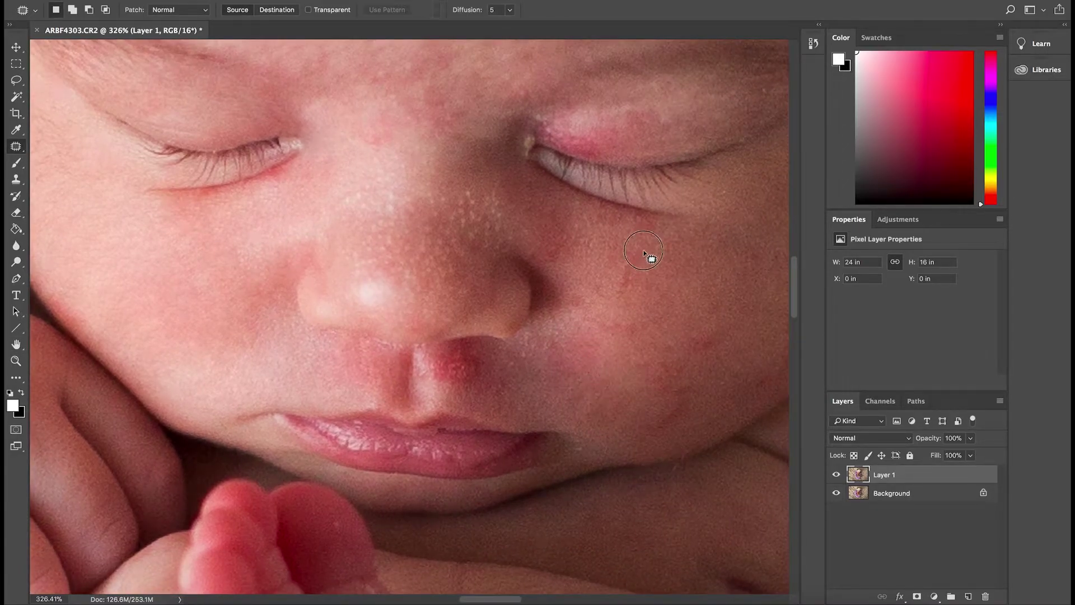
# Step: Patch the red scratch in the middle of the left cheek and the spots on the lower cheek
pyautogui.moveTo(643, 253)
pyautogui.mouseDown()
pyautogui.moveTo(600, 336)
pyautogui.moveTo(610, 319)
pyautogui.mouseUp()
pyautogui.moveTo(610, 320); pyautogui.dragTo(608, 284)
pyautogui.click(624, 241)
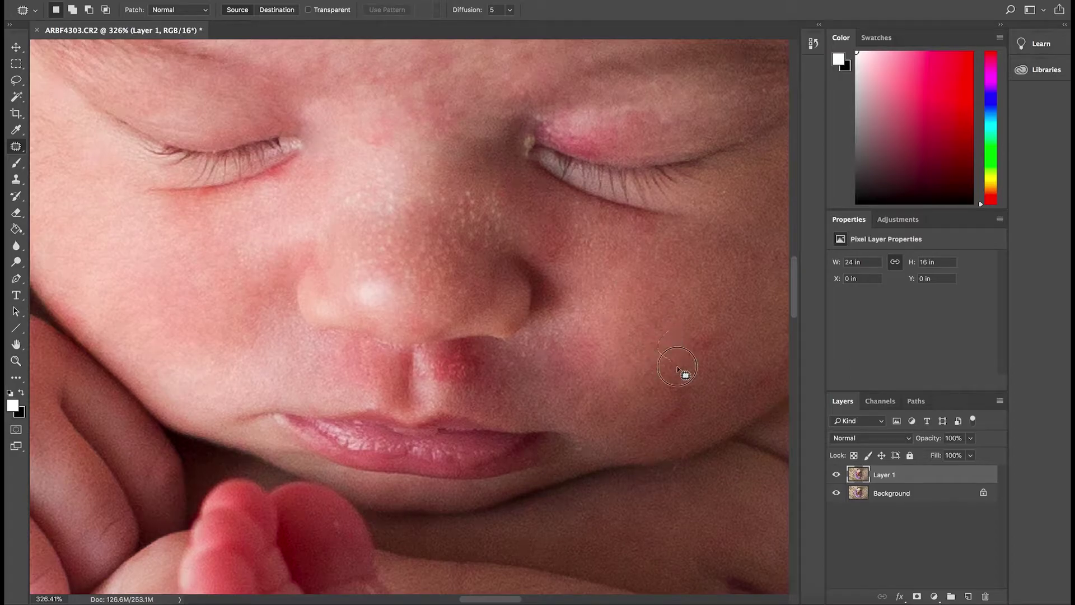
pyautogui.moveTo(678, 368)
pyautogui.mouseDown()
pyautogui.moveTo(706, 336)
pyautogui.moveTo(681, 358)
pyautogui.mouseUp()
pyautogui.moveTo(640, 384)
pyautogui.mouseDown()
pyautogui.moveTo(682, 419)
pyautogui.moveTo(686, 378)
pyautogui.mouseUp()
pyautogui.moveTo(681, 391); pyautogui.dragTo(694, 370)
pyautogui.click(731, 322)
# Step: Patch the remaining small red marks on the outer left cheek and below the left eye
pyautogui.moveTo(724, 312); pyautogui.dragTo(614, 299)
pyautogui.moveTo(644, 231); pyautogui.dragTo(621, 262)
pyautogui.moveTo(672, 282)
pyautogui.mouseDown()
pyautogui.moveTo(643, 384)
pyautogui.moveTo(664, 303)
pyautogui.mouseUp()
pyautogui.moveTo(669, 336); pyautogui.dragTo(708, 233)
pyautogui.click(622, 196)
pyautogui.moveTo(611, 174); pyautogui.dragTo(619, 187)
pyautogui.moveTo(615, 180); pyautogui.dragTo(651, 156)
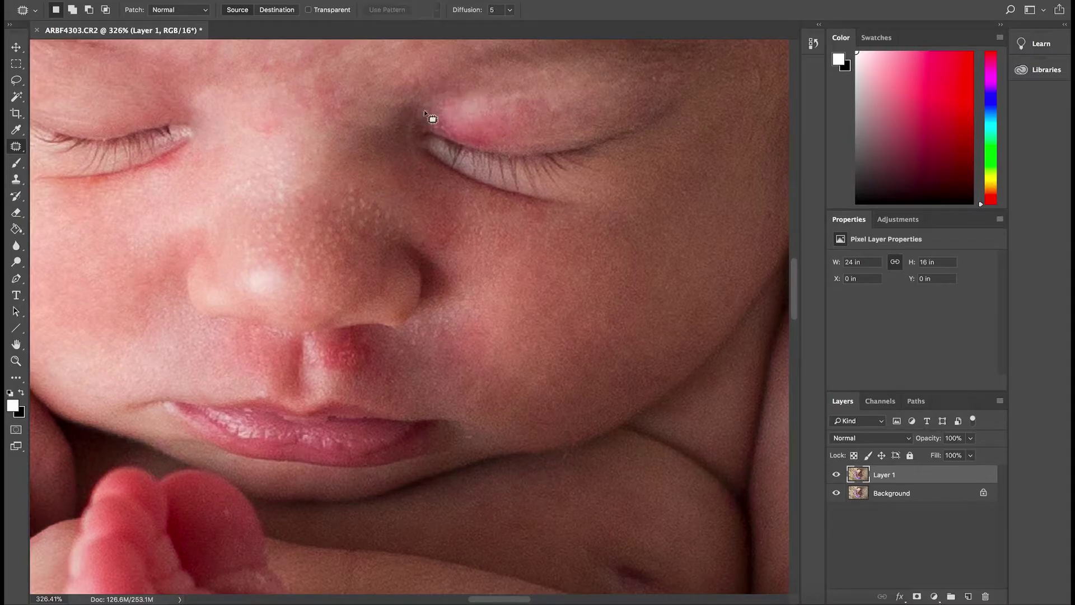
# Step: Patch the white flakes on the side of the nose bridge facing the left eye
pyautogui.moveTo(353, 202)
pyautogui.mouseDown()
pyautogui.moveTo(385, 191)
pyautogui.moveTo(374, 190)
pyautogui.mouseUp()
pyautogui.press('super+d')
pyautogui.press('super+d')
pyautogui.moveTo(404, 211); pyautogui.dragTo(391, 185)
pyautogui.moveTo(387, 191)
pyautogui.mouseDown()
pyautogui.moveTo(417, 213)
pyautogui.moveTo(446, 209)
pyautogui.moveTo(488, 226)
pyautogui.moveTo(419, 230)
pyautogui.mouseUp()
pyautogui.press('super+d')
pyautogui.press('super+d')
# Step: Patch the red blotch on the left cheek right beside the nose
pyautogui.moveTo(421, 232)
pyautogui.mouseDown()
pyautogui.moveTo(472, 246)
pyautogui.moveTo(421, 228)
pyautogui.mouseUp()
pyautogui.press('super+d')
pyautogui.moveTo(424, 235); pyautogui.dragTo(452, 236)
pyautogui.press('super+d')
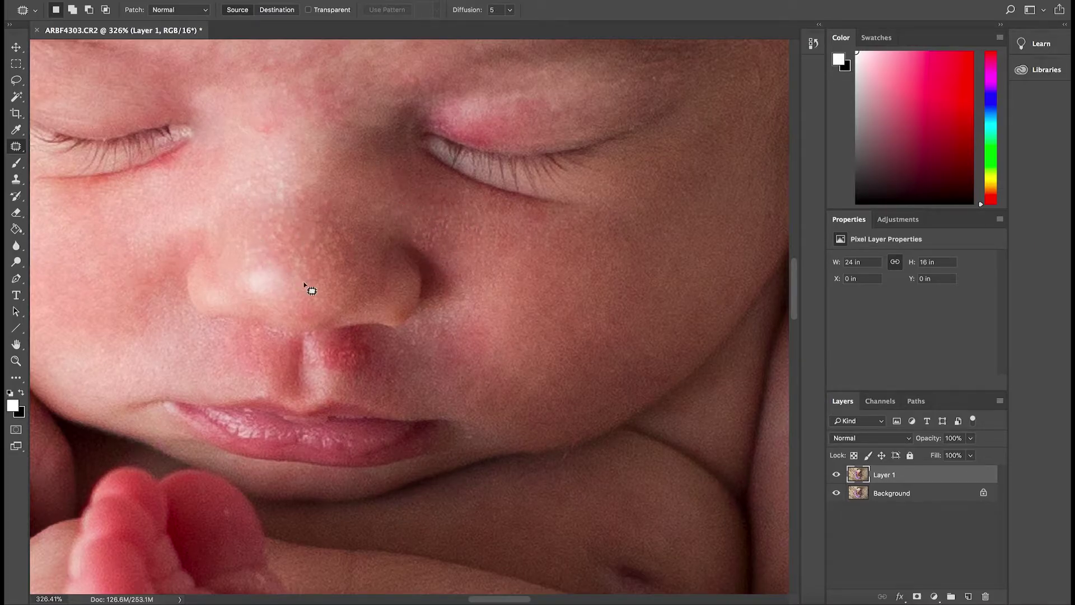
# Step: Patch the flaky texture on the nose bridge between the eyes
pyautogui.moveTo(242, 179)
pyautogui.mouseDown()
pyautogui.moveTo(254, 202)
pyautogui.moveTo(250, 172)
pyautogui.mouseUp()
pyautogui.moveTo(252, 174); pyautogui.dragTo(261, 167)
pyautogui.press('super+d')
pyautogui.moveTo(272, 178)
pyautogui.mouseDown()
pyautogui.moveTo(278, 200)
pyautogui.moveTo(302, 152)
pyautogui.moveTo(271, 129)
pyautogui.moveTo(285, 80)
pyautogui.mouseUp()
pyautogui.press('super+d')
# Step: Patch the leftover white bumps along the center and left side of the nose
pyautogui.moveTo(328, 189)
pyautogui.mouseDown()
pyautogui.moveTo(321, 209)
pyautogui.moveTo(331, 200)
pyautogui.mouseUp()
pyautogui.moveTo(346, 208)
pyautogui.mouseDown()
pyautogui.moveTo(309, 211)
pyautogui.moveTo(335, 216)
pyautogui.mouseUp()
pyautogui.press('super+d')
pyautogui.moveTo(343, 217); pyautogui.dragTo(348, 201)
pyautogui.press('super+d')
pyautogui.moveTo(350, 217)
pyautogui.mouseDown()
pyautogui.moveTo(357, 241)
pyautogui.moveTo(353, 218)
pyautogui.mouseUp()
pyautogui.press('super+d')
pyautogui.moveTo(352, 226)
pyautogui.mouseDown()
pyautogui.moveTo(370, 196)
pyautogui.moveTo(404, 190)
pyautogui.mouseUp()
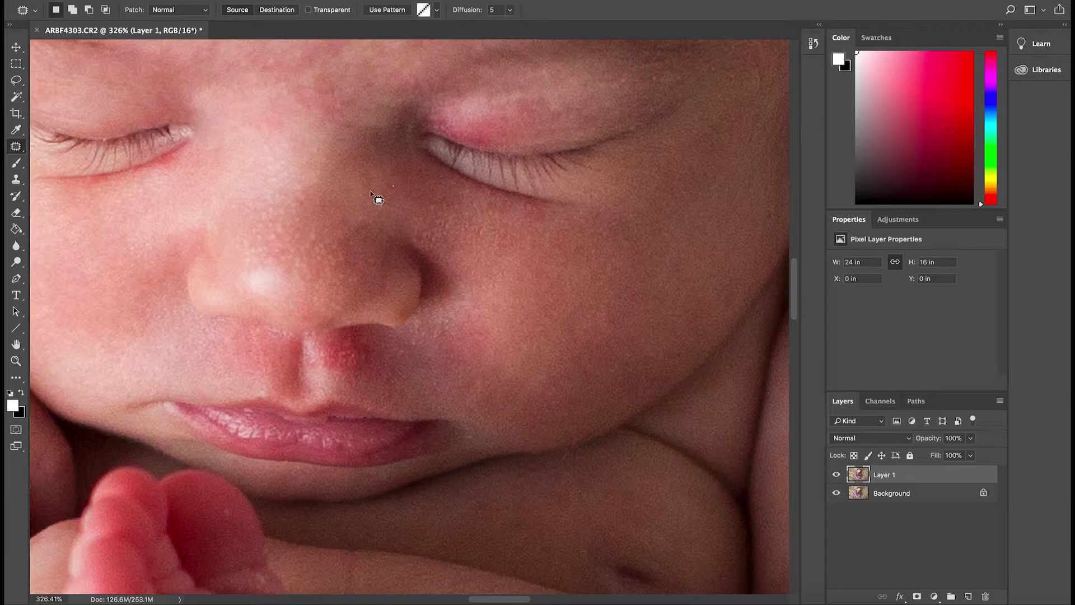
pyautogui.hotkey('ctrl', 'd')
pyautogui.hotkey('ctrl', 'z')
pyautogui.hotkey('ctrl', 'd')
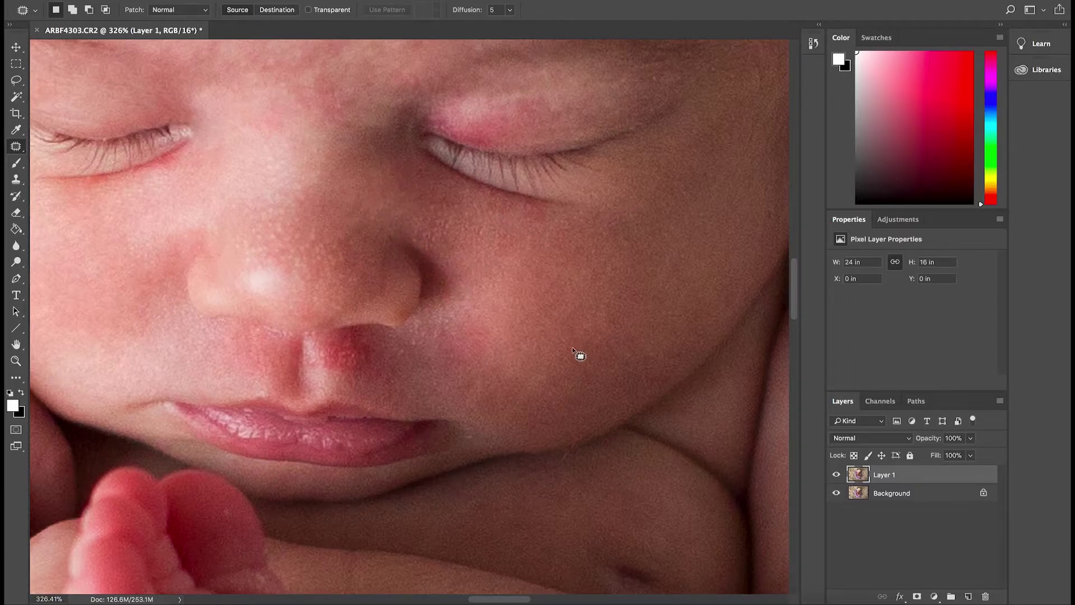
# Step: Patch the redness between the eyebrows, just above the nose bridge
pyautogui.press('x')
pyautogui.press('z')
pyautogui.moveTo(468, 247); pyautogui.dragTo(401, 210)
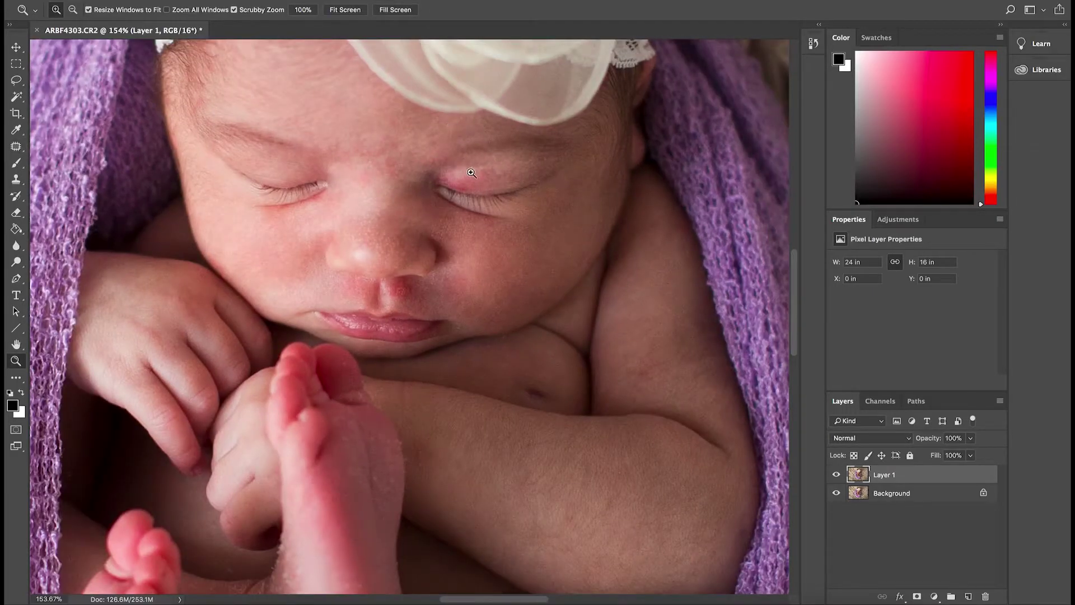
pyautogui.moveTo(480, 147); pyautogui.dragTo(450, 162)
pyautogui.scroll(5, 479, 149)
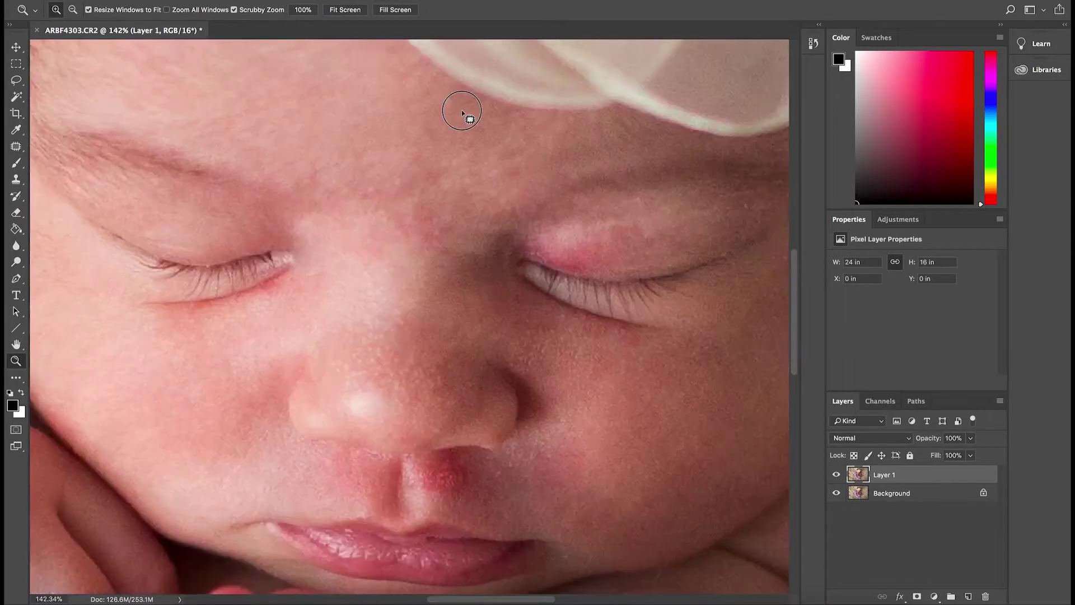
pyautogui.press('j')
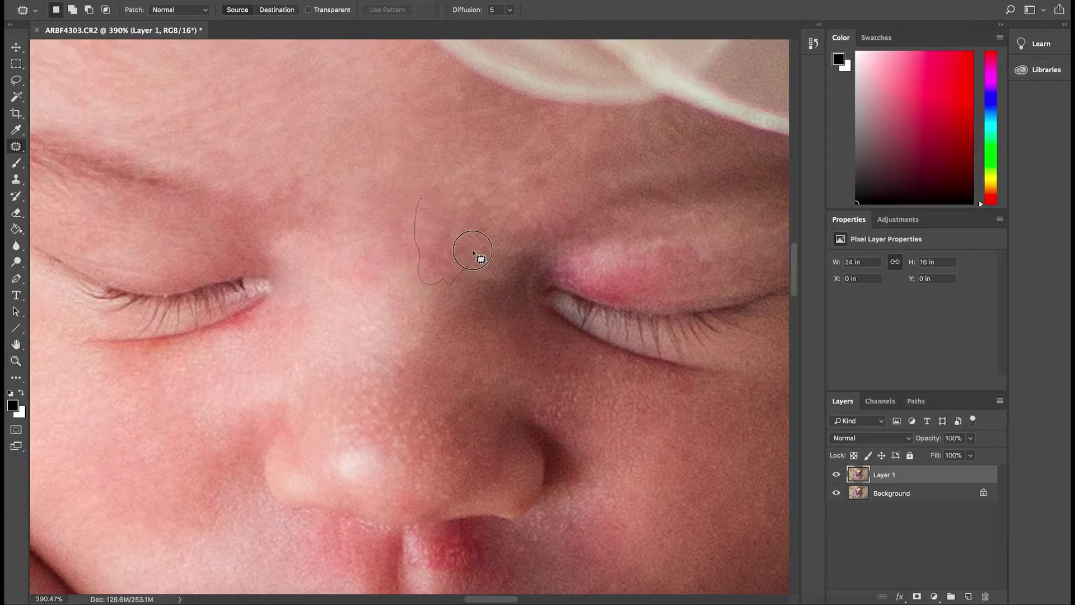
pyautogui.press('space')
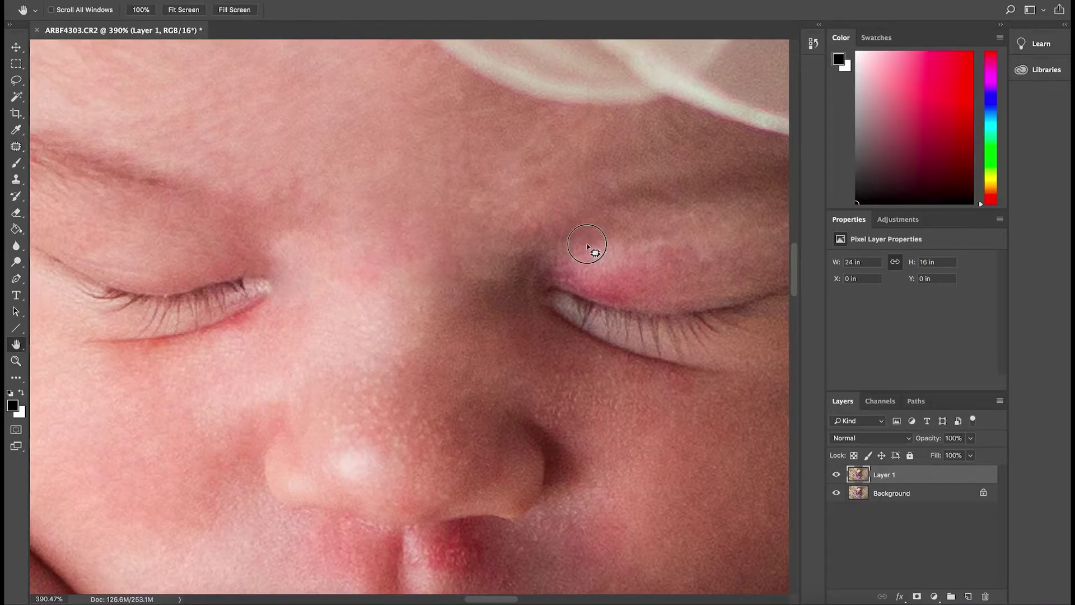
# Step: Patch the red blotches on the outer and middle parts of the left upper eyelid
pyautogui.moveTo(594, 251)
pyautogui.mouseDown()
pyautogui.moveTo(451, 252)
pyautogui.moveTo(507, 243)
pyautogui.moveTo(519, 288)
pyautogui.moveTo(560, 281)
pyautogui.moveTo(560, 240)
pyautogui.moveTo(598, 229)
pyautogui.mouseUp()
pyautogui.hotkey('ctrl', 'd')
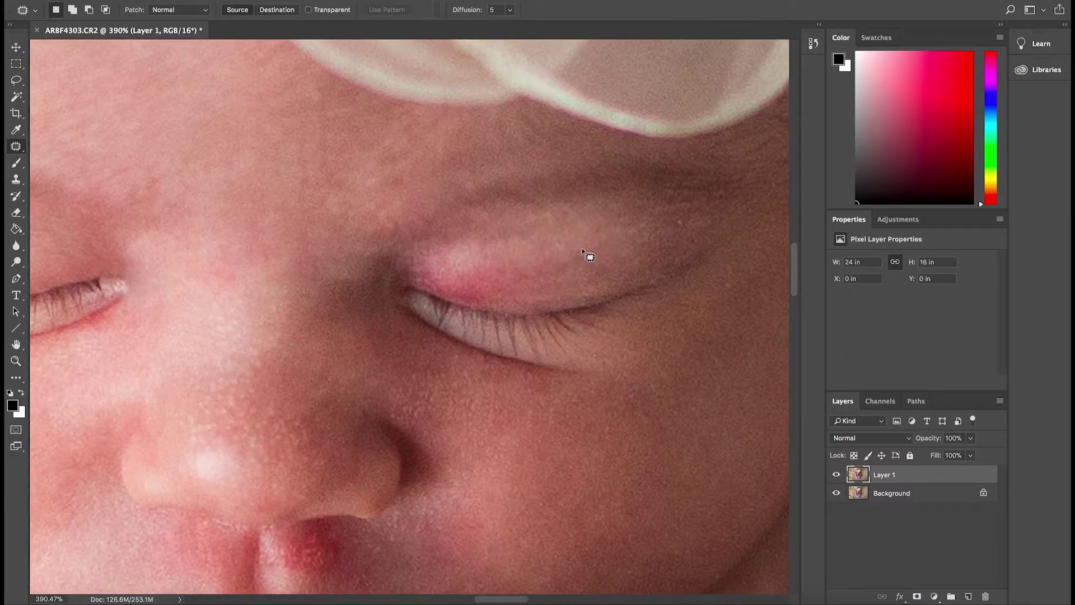
pyautogui.moveTo(471, 260)
pyautogui.mouseDown()
pyautogui.moveTo(455, 294)
pyautogui.moveTo(470, 307)
pyautogui.moveTo(528, 291)
pyautogui.moveTo(509, 258)
pyautogui.moveTo(568, 245)
pyautogui.moveTo(567, 272)
pyautogui.moveTo(551, 262)
pyautogui.mouseUp()
pyautogui.hotkey('ctrl', 'd')
pyautogui.hotkey('ctrl', 'd')
# Step: Patch the remaining redness on the left upper eyelid near the inner corner of the eye
pyautogui.moveTo(491, 225)
pyautogui.mouseDown()
pyautogui.moveTo(491, 260)
pyautogui.moveTo(581, 207)
pyautogui.moveTo(594, 210)
pyautogui.mouseUp()
pyautogui.click(542, 236)
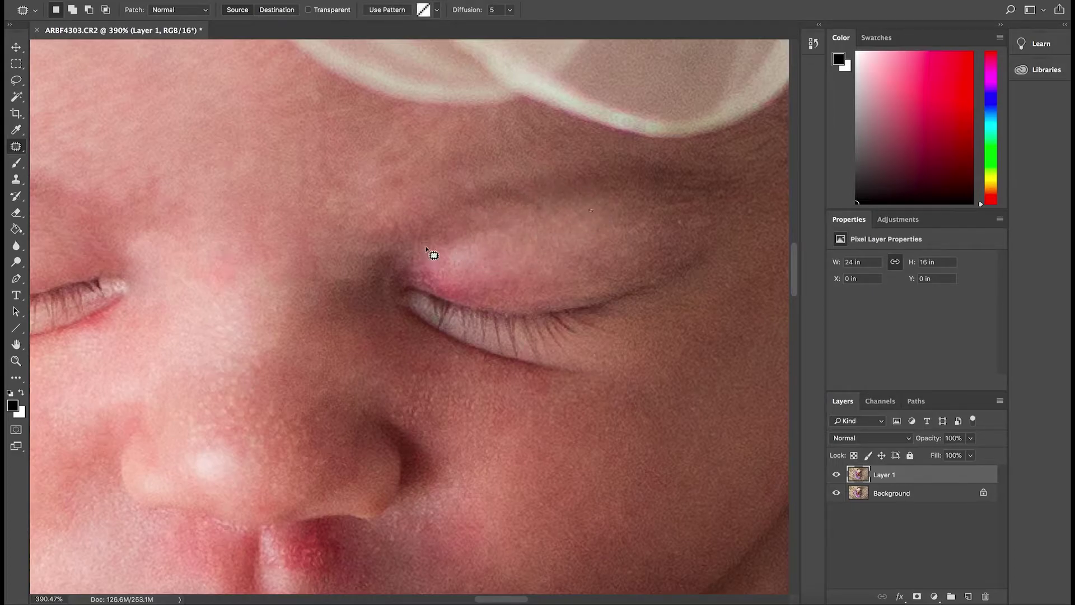
pyautogui.moveTo(424, 258)
pyautogui.mouseDown()
pyautogui.moveTo(414, 280)
pyautogui.moveTo(442, 294)
pyautogui.moveTo(473, 292)
pyautogui.moveTo(465, 279)
pyautogui.moveTo(493, 280)
pyautogui.mouseUp()
pyautogui.hotkey('ctrl', 'd')
# Step: Patch the rough, reddish skin between the left side of the nose and the cheek using smoother cheek skin
pyautogui.scroll(-2, 654, 311)
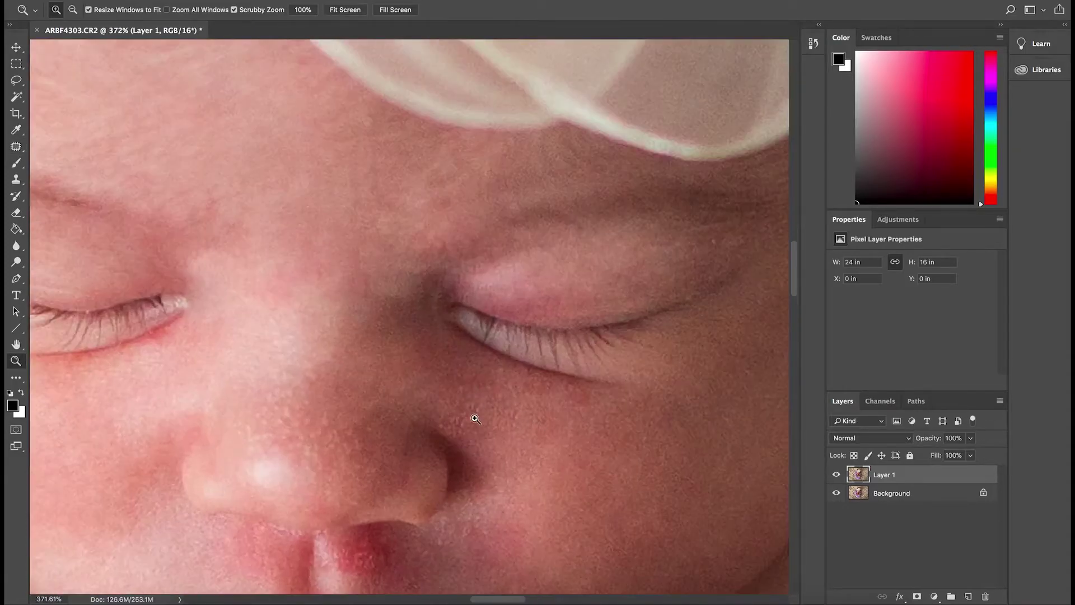
pyautogui.moveTo(454, 390)
pyautogui.mouseDown()
pyautogui.moveTo(435, 426)
pyautogui.moveTo(489, 412)
pyautogui.moveTo(457, 390)
pyautogui.mouseUp()
pyautogui.moveTo(470, 411); pyautogui.dragTo(532, 417)
pyautogui.hotkey('ctrl', 'd')
pyautogui.moveTo(474, 391); pyautogui.dragTo(383, 372)
pyautogui.hotkey('ctrl', 'd')
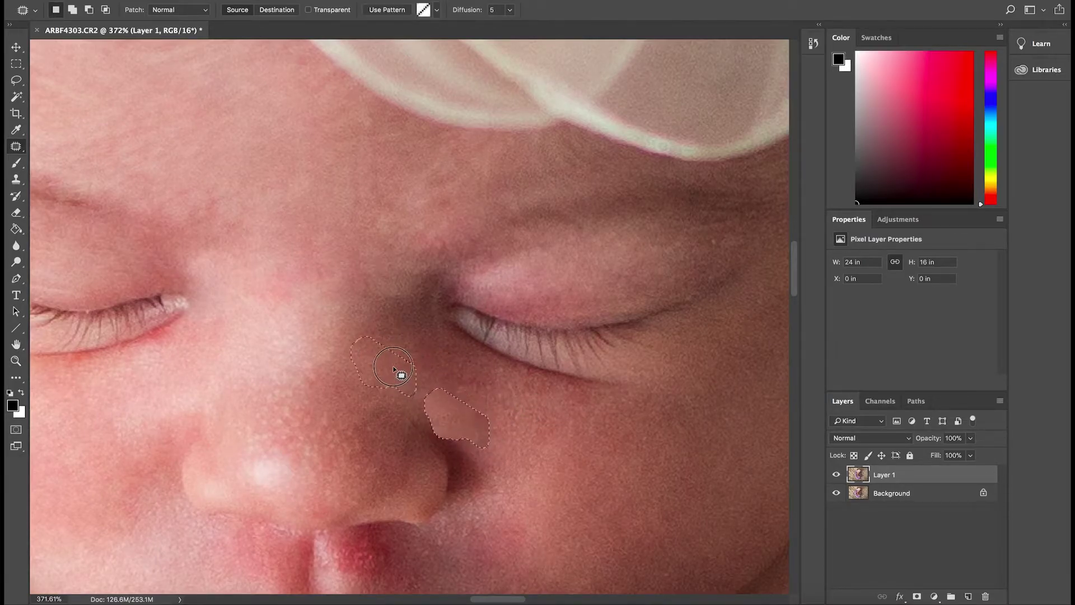
pyautogui.moveTo(448, 404)
pyautogui.mouseDown()
pyautogui.moveTo(433, 391)
pyautogui.moveTo(498, 414)
pyautogui.moveTo(541, 411)
pyautogui.mouseUp()
# Step: Patch the small red spots directly below the left eye's lashes
pyautogui.moveTo(570, 390); pyautogui.dragTo(573, 385)
pyautogui.moveTo(580, 392); pyautogui.dragTo(607, 398)
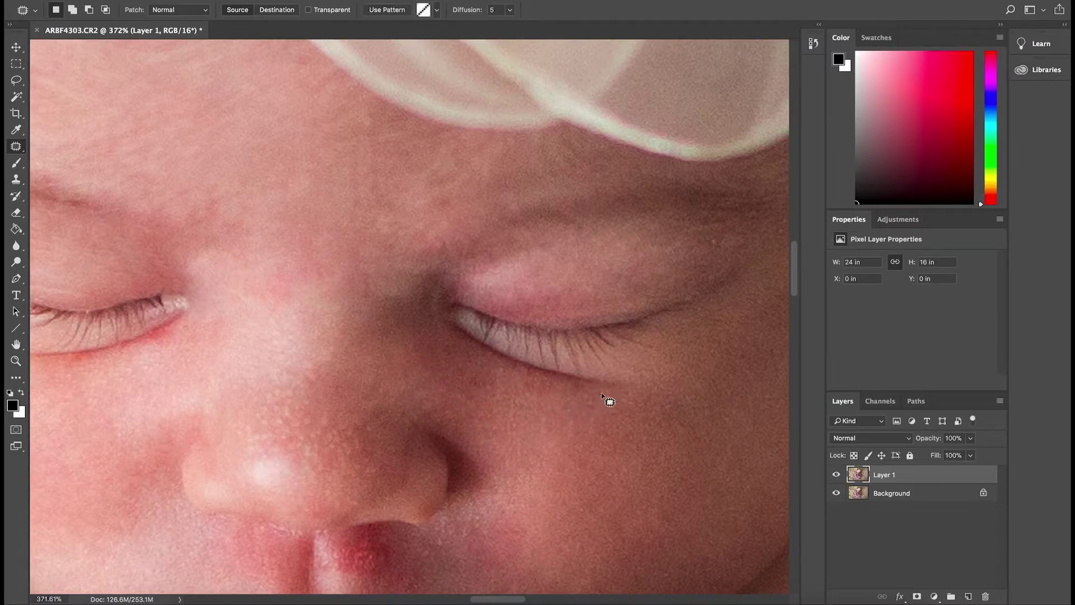
pyautogui.moveTo(538, 379); pyautogui.dragTo(544, 378)
pyautogui.moveTo(546, 384); pyautogui.dragTo(570, 412)
# Step: Patch the bright red rash beneath the left nostril using clearer skin beside it
pyautogui.press('z')
pyautogui.moveTo(589, 449); pyautogui.dragTo(562, 422)
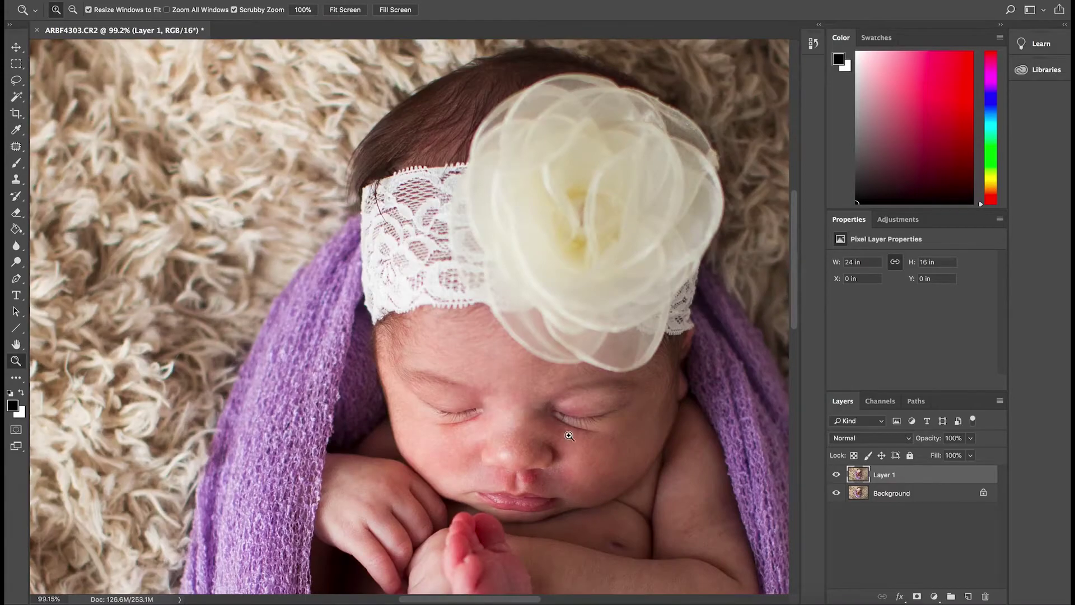
pyautogui.moveTo(541, 492); pyautogui.dragTo(577, 481)
pyautogui.press('j')
pyautogui.moveTo(505, 418)
pyautogui.mouseDown()
pyautogui.moveTo(479, 431)
pyautogui.moveTo(497, 466)
pyautogui.moveTo(514, 448)
pyautogui.moveTo(552, 463)
pyautogui.moveTo(566, 437)
pyautogui.moveTo(570, 450)
pyautogui.mouseUp()
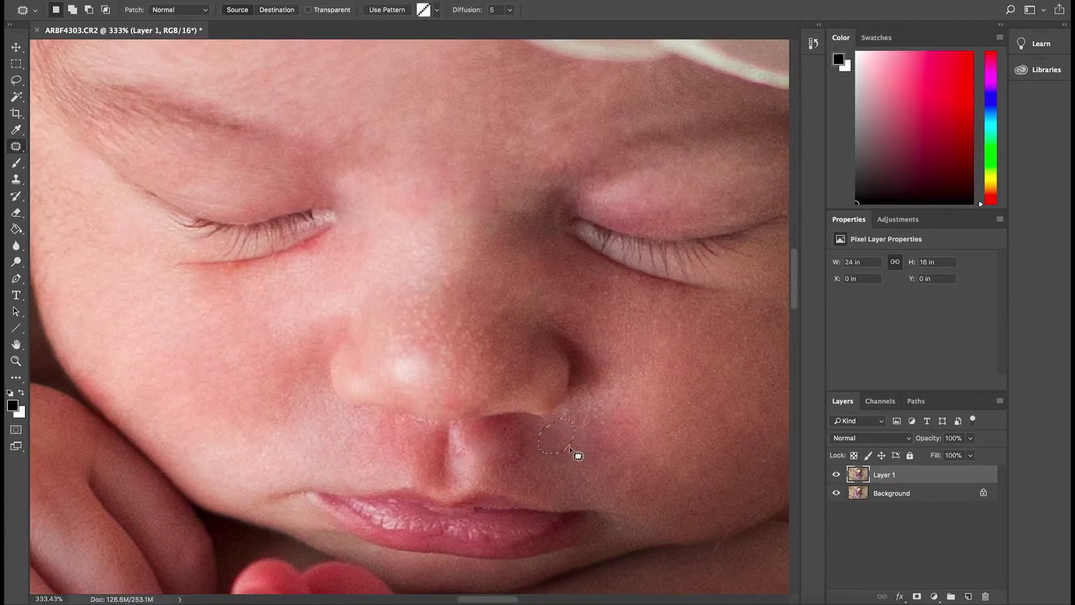
# Step: Patch the flaky skin beside the left nostril and the mark in the groove above the lips
pyautogui.moveTo(582, 400)
pyautogui.mouseDown()
pyautogui.moveTo(572, 432)
pyautogui.moveTo(587, 411)
pyautogui.mouseUp()
pyautogui.moveTo(580, 410)
pyautogui.mouseDown()
pyautogui.moveTo(590, 396)
pyautogui.moveTo(650, 402)
pyautogui.mouseUp()
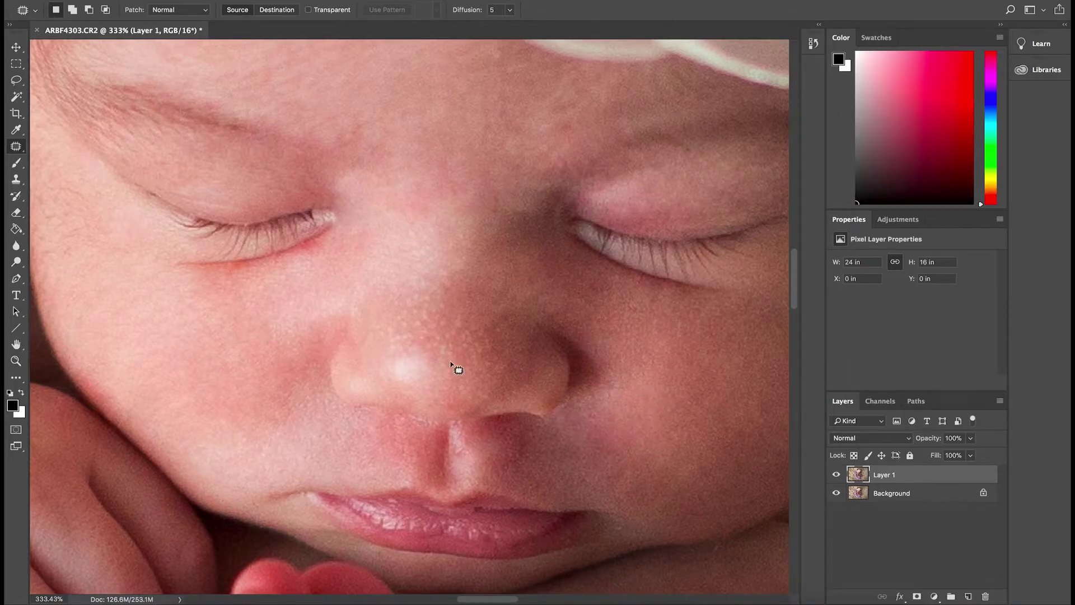
pyautogui.moveTo(458, 437); pyautogui.dragTo(464, 446)
pyautogui.moveTo(465, 446)
pyautogui.mouseDown()
pyautogui.moveTo(438, 414)
pyautogui.moveTo(501, 424)
pyautogui.mouseUp()
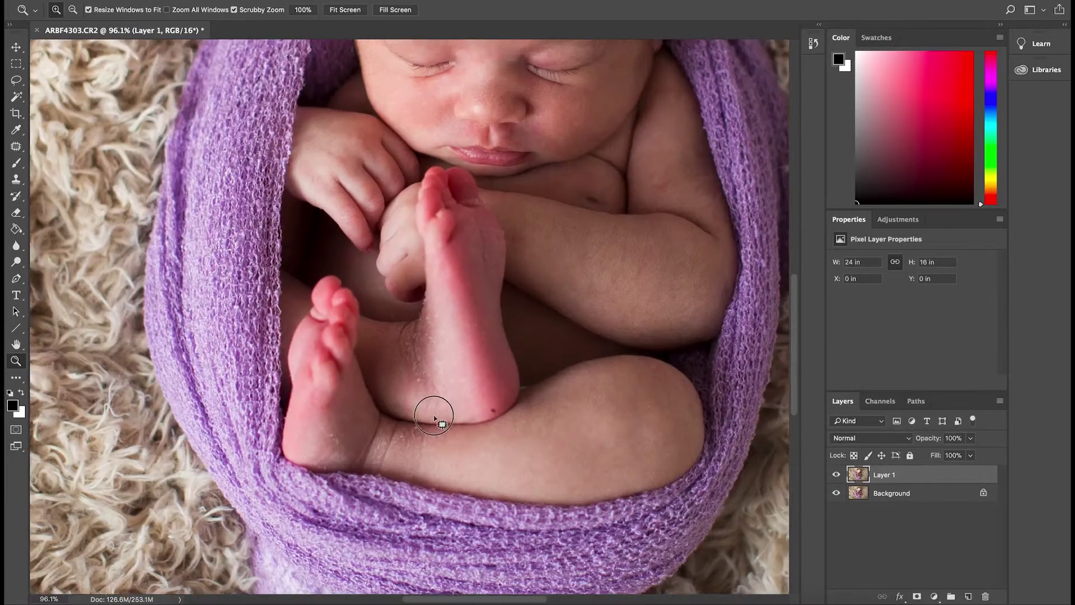
# Step: Patch the dark red spot on the heel of the raised foot using nearby clear skin
pyautogui.press('j')
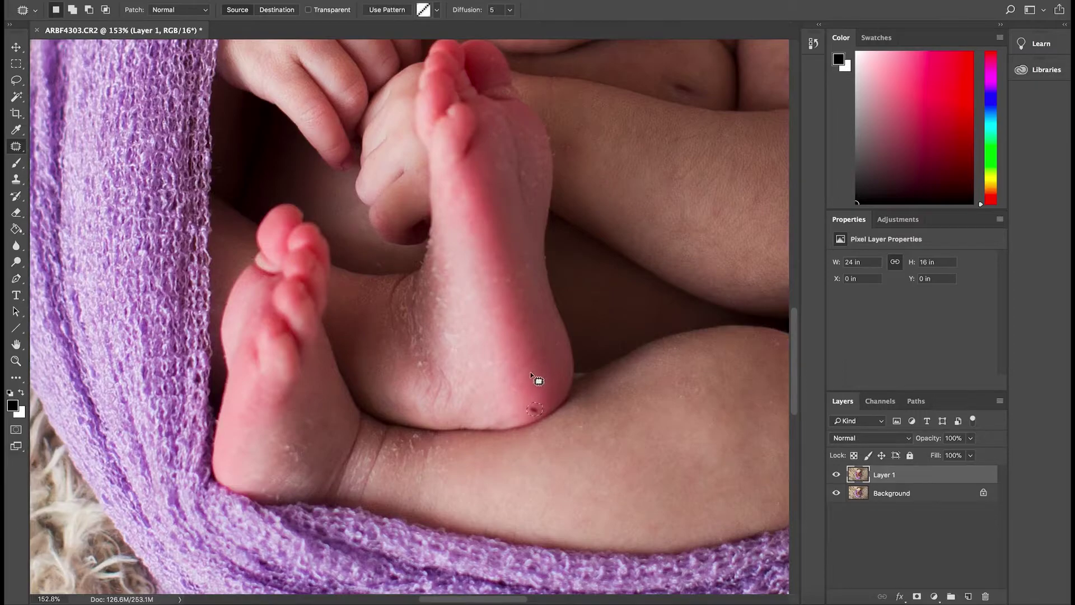
pyautogui.press('space')
pyautogui.moveTo(555, 323); pyautogui.dragTo(505, 384)
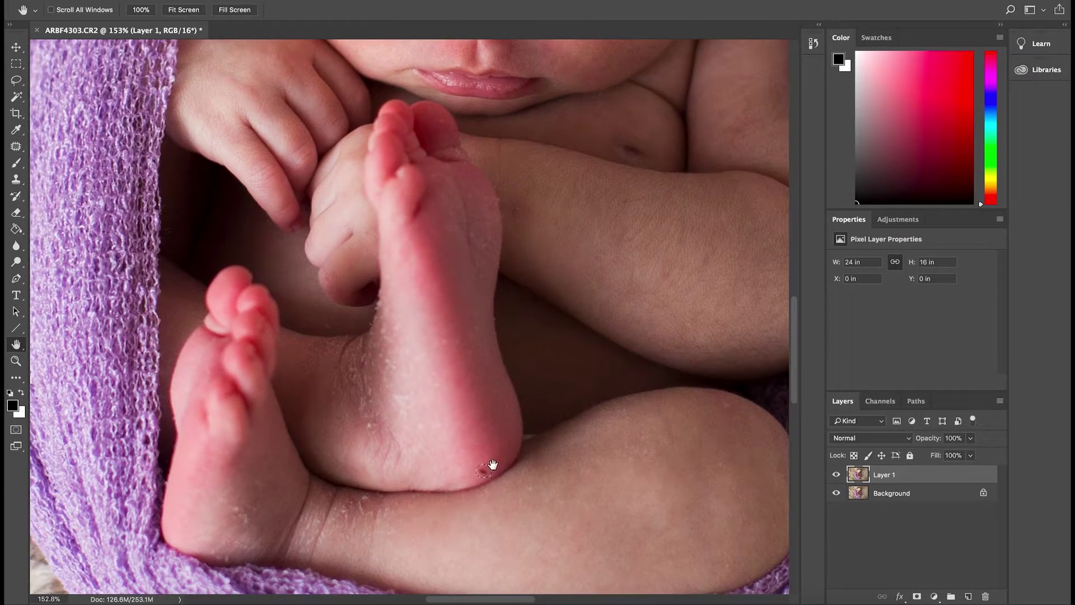
pyautogui.moveTo(485, 471); pyautogui.dragTo(473, 454)
pyautogui.press('super+d')
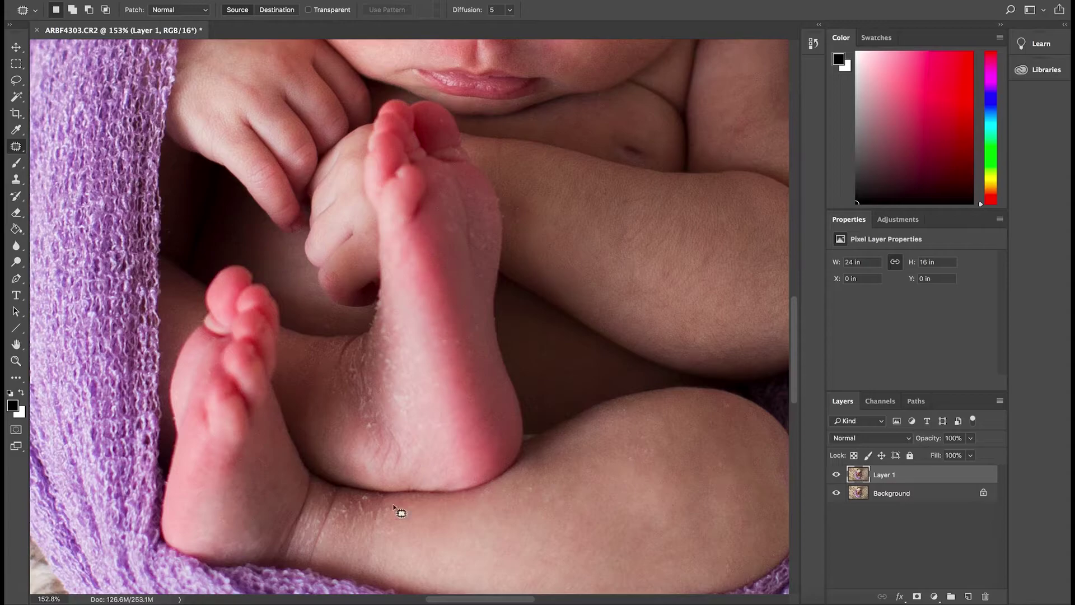
# Step: Patch the flaky skin on the lower leg just beneath the raised foot's heel
pyautogui.moveTo(395, 497)
pyautogui.mouseDown()
pyautogui.moveTo(391, 518)
pyautogui.moveTo(348, 495)
pyautogui.moveTo(335, 519)
pyautogui.moveTo(341, 497)
pyautogui.moveTo(361, 529)
pyautogui.moveTo(312, 516)
pyautogui.moveTo(307, 557)
pyautogui.moveTo(313, 517)
pyautogui.mouseUp()
pyautogui.click(375, 514)
pyautogui.click(331, 420)
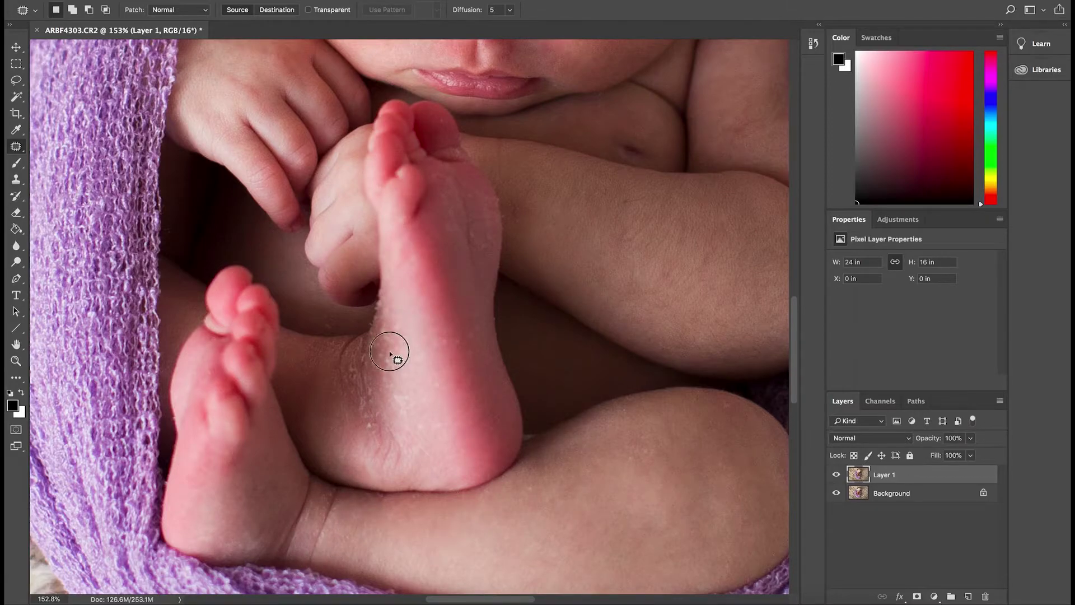
# Step: Patch the pale flakes and marks along the sole and ball of the raised foot
pyautogui.moveTo(403, 397); pyautogui.dragTo(399, 386)
pyautogui.click(424, 370)
pyautogui.moveTo(400, 406)
pyautogui.mouseDown()
pyautogui.moveTo(419, 423)
pyautogui.moveTo(448, 414)
pyautogui.mouseUp()
pyautogui.moveTo(447, 412); pyautogui.dragTo(415, 393)
pyautogui.click(434, 385)
pyautogui.click(438, 419)
pyautogui.moveTo(451, 329); pyautogui.dragTo(454, 336)
pyautogui.click(469, 233)
pyautogui.click(550, 495)
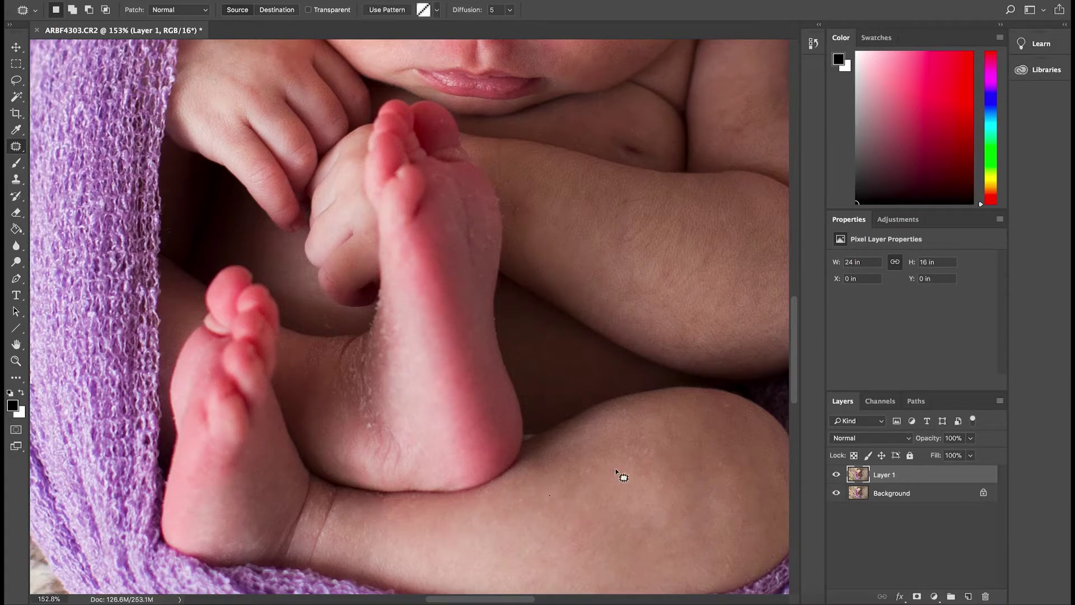
# Step: Patch the dry, flaky skin in the ankle crease of the raised foot using smoother skin nearby
pyautogui.moveTo(372, 364); pyautogui.dragTo(406, 316)
pyautogui.click(405, 316)
pyautogui.keyDown('super'); pyautogui.click(369, 392); pyautogui.keyUp('super')
pyautogui.keyDown('super'); pyautogui.click(369, 392); pyautogui.keyUp('super')
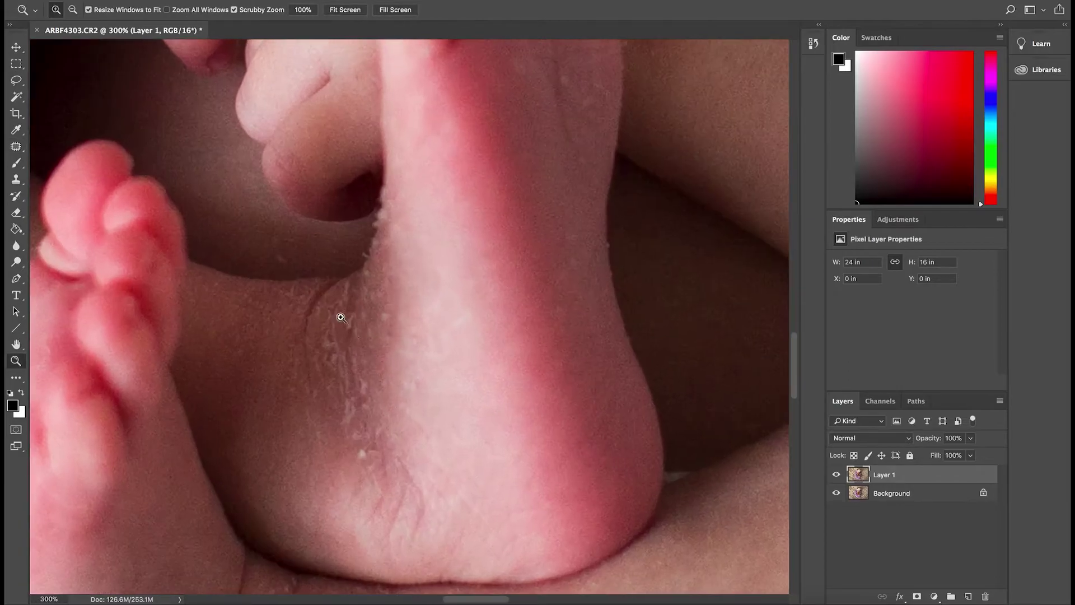
pyautogui.moveTo(349, 399)
pyautogui.mouseDown()
pyautogui.moveTo(379, 458)
pyautogui.moveTo(341, 398)
pyautogui.moveTo(353, 286)
pyautogui.moveTo(364, 437)
pyautogui.moveTo(366, 297)
pyautogui.mouseUp()
pyautogui.moveTo(364, 370); pyautogui.dragTo(352, 373)
pyautogui.click(371, 447)
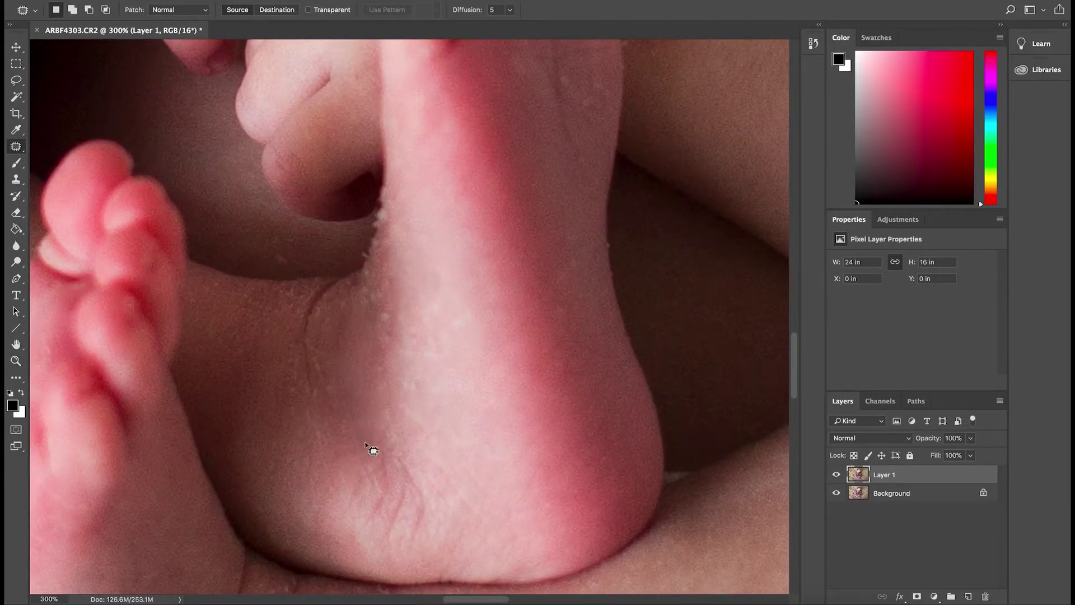
# Step: Patch the remaining flakes between the raised foot's ankle and sole using clear skin beside them
pyautogui.moveTo(361, 415); pyautogui.dragTo(384, 417)
pyautogui.moveTo(372, 420); pyautogui.dragTo(370, 392)
pyautogui.click(397, 342)
pyautogui.moveTo(377, 279); pyautogui.dragTo(386, 280)
pyautogui.moveTo(375, 302); pyautogui.dragTo(364, 305)
pyautogui.click(420, 317)
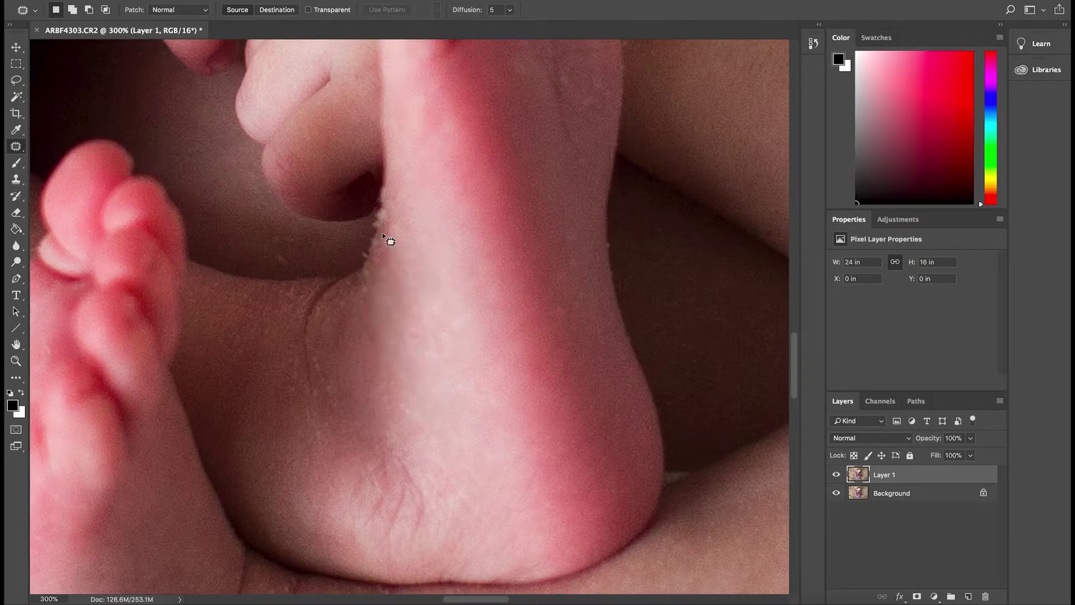
pyautogui.keyDown('alt'); pyautogui.keyDown('super'); pyautogui.click(403, 301); pyautogui.keyUp('super'); pyautogui.keyUp('alt')
pyautogui.keyDown('super'); pyautogui.click(365, 409); pyautogui.keyUp('super')
pyautogui.moveTo(293, 475)
pyautogui.mouseDown()
pyautogui.moveTo(280, 497)
pyautogui.moveTo(285, 490)
pyautogui.moveTo(293, 526)
pyautogui.mouseUp()
pyautogui.click(294, 529)
# Step: Select the red spot on the crease below the left eye's lashes and fill it with Content-Aware at 100% opacity
pyautogui.press('z')
pyautogui.moveTo(471, 540); pyautogui.dragTo(426, 538)
pyautogui.moveTo(524, 215); pyautogui.dragTo(486, 103)
pyautogui.scroll(4, 518, 140)
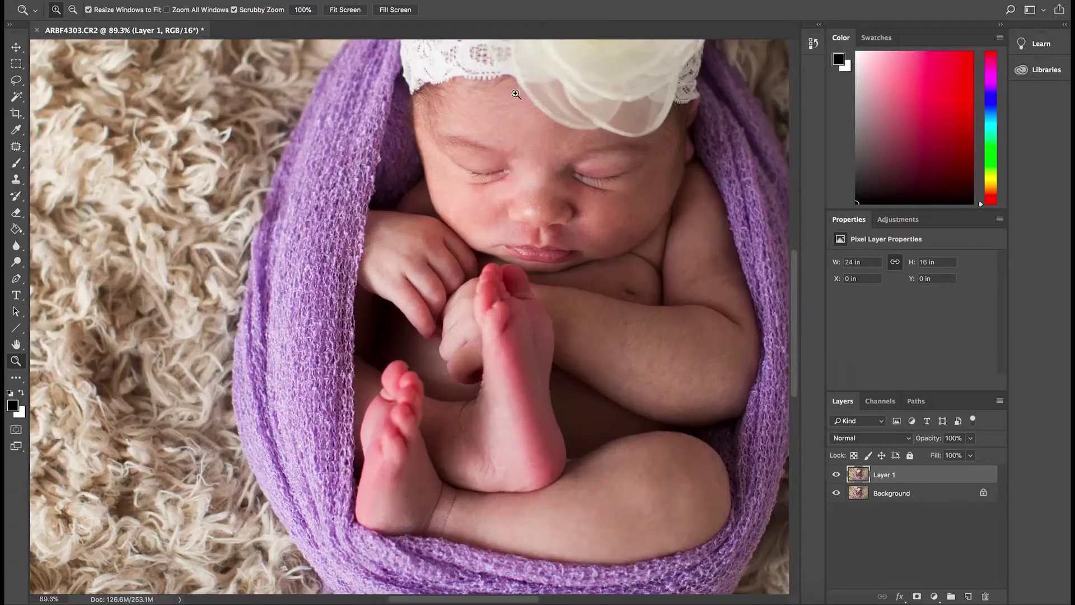
pyautogui.scroll(2, 332, 176)
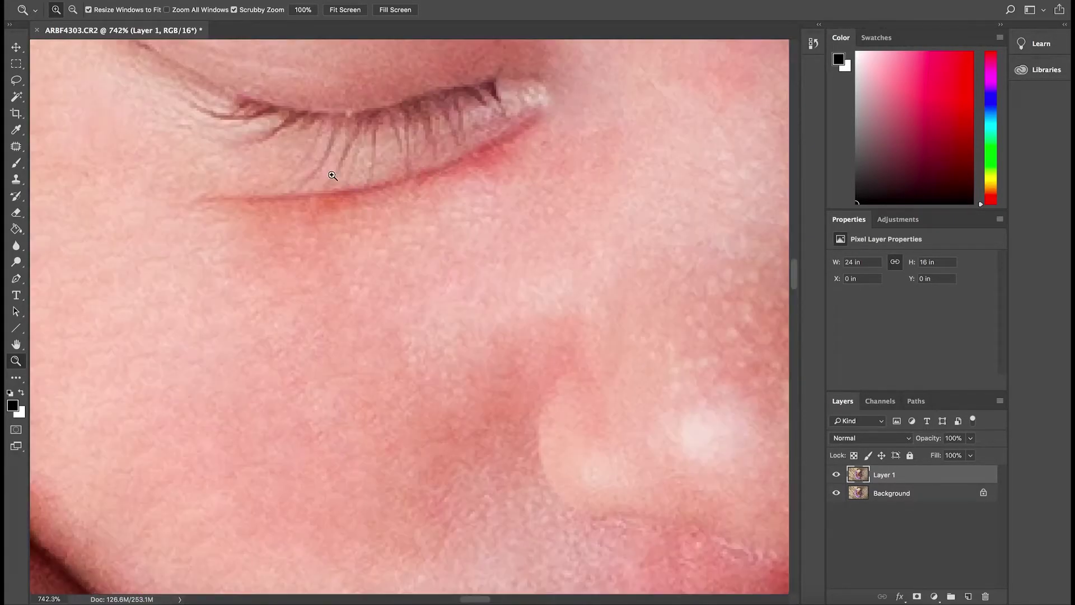
pyautogui.press('j')
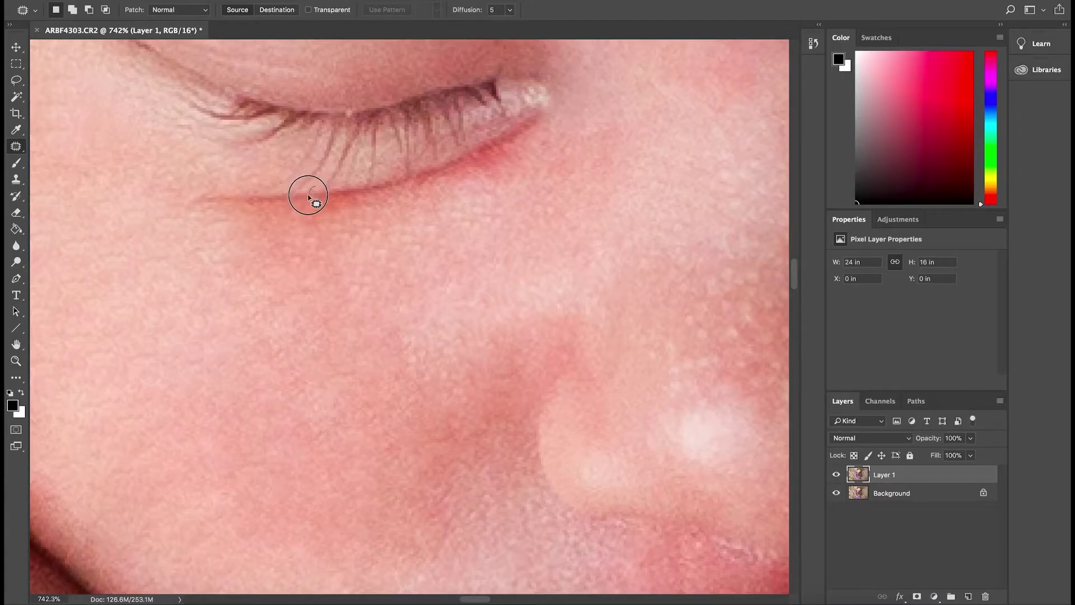
pyautogui.moveTo(308, 197)
pyautogui.mouseDown()
pyautogui.moveTo(319, 228)
pyautogui.moveTo(350, 214)
pyautogui.moveTo(355, 192)
pyautogui.moveTo(272, 206)
pyautogui.mouseUp()
pyautogui.click(297, 239)
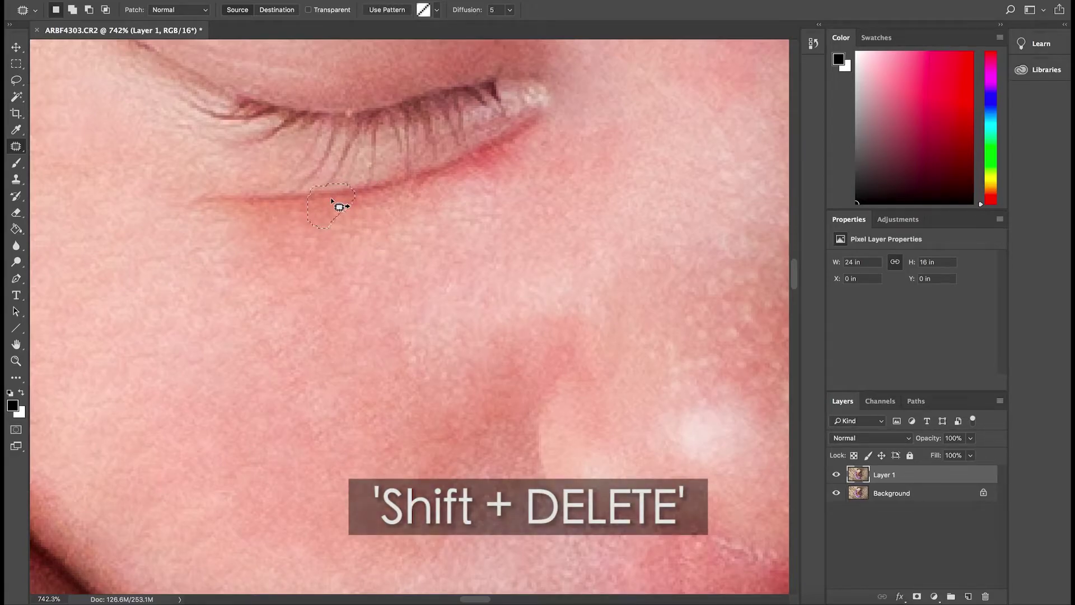
pyautogui.hotkey('shift', 'Delete')
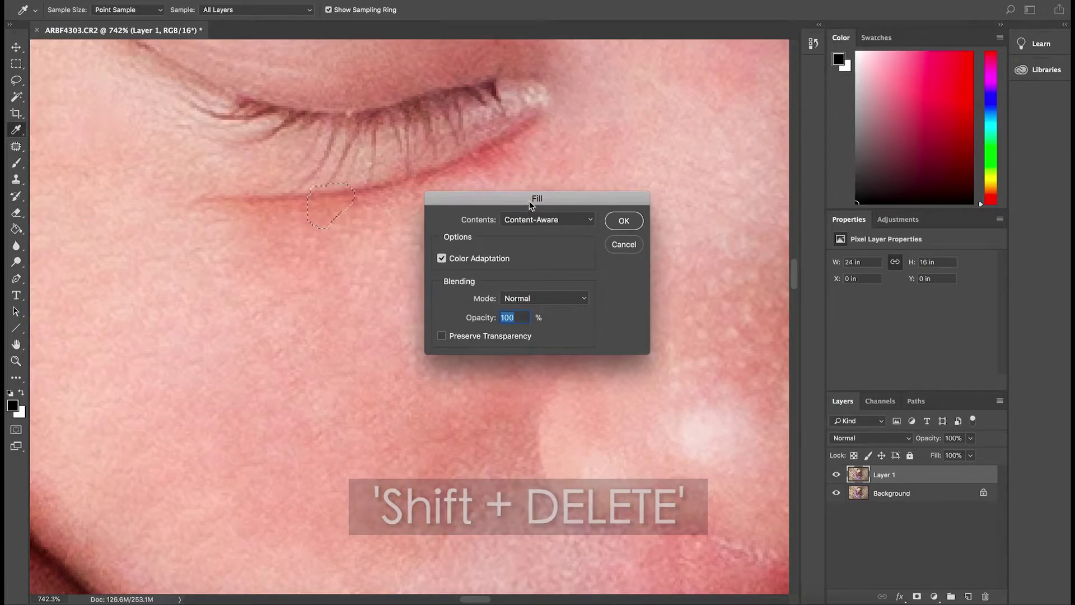
pyautogui.click(624, 222)
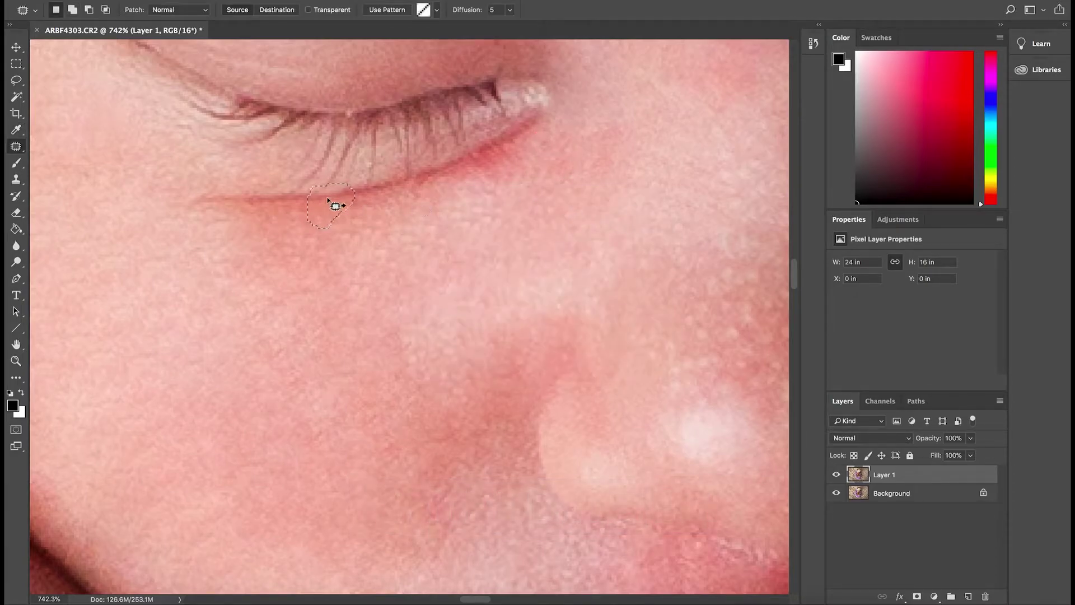
pyautogui.hotkey('ctrl', 'd')
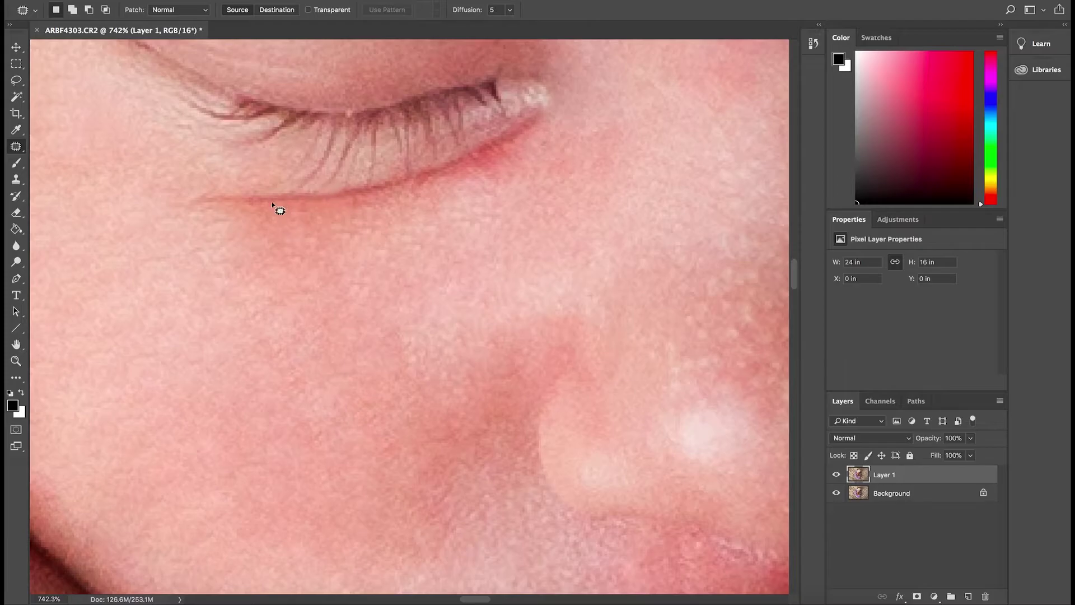
# Step: Patch the mark on the nose bridge near the right eye's inner corner
pyautogui.press('z')
pyautogui.moveTo(505, 235); pyautogui.dragTo(483, 159)
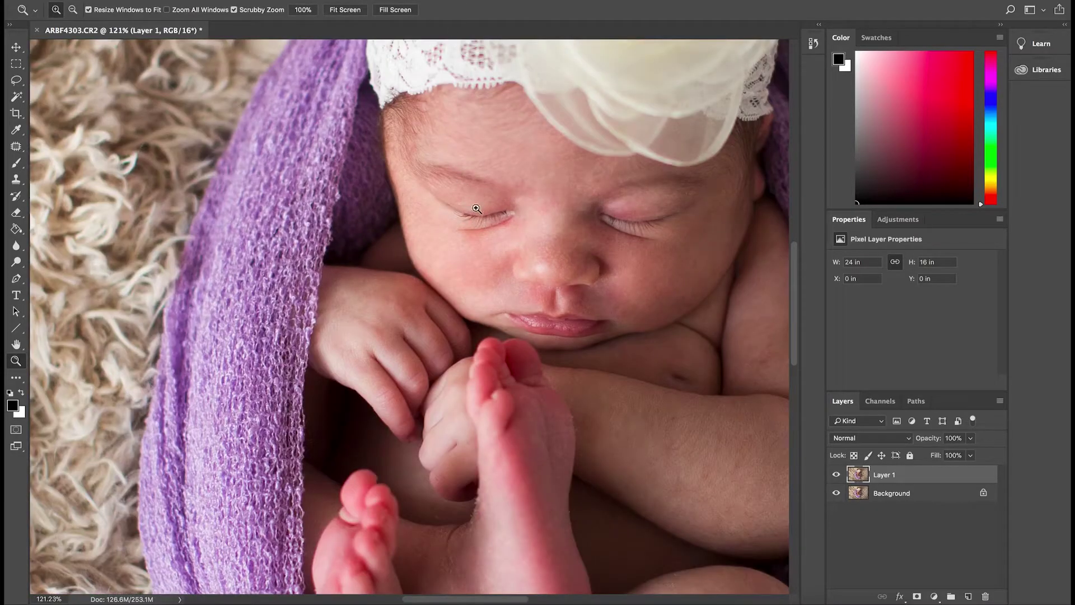
pyautogui.scroll(5, 589, 198)
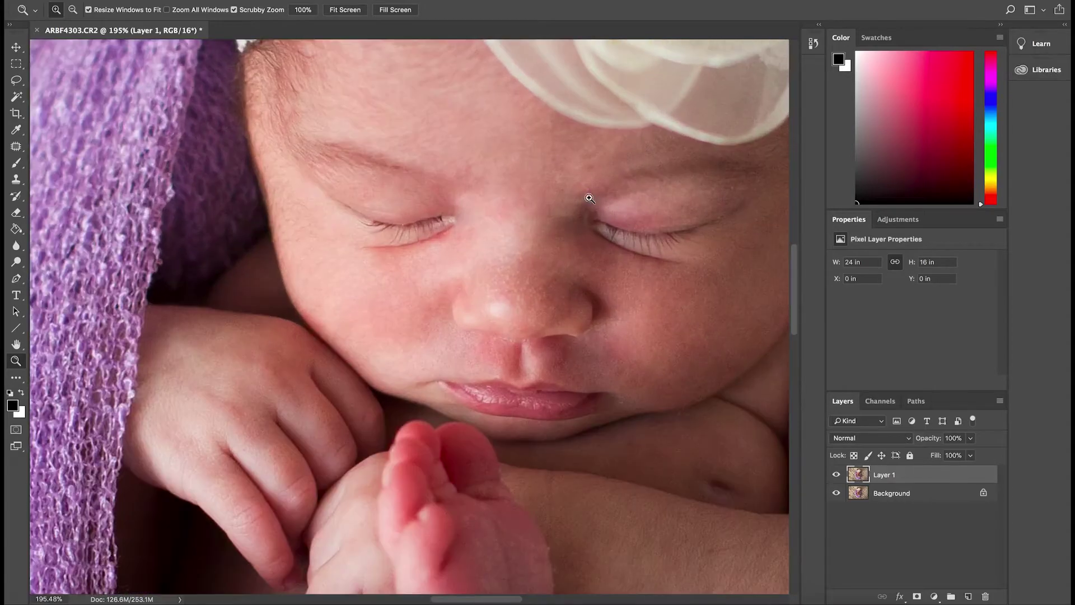
pyautogui.press('j')
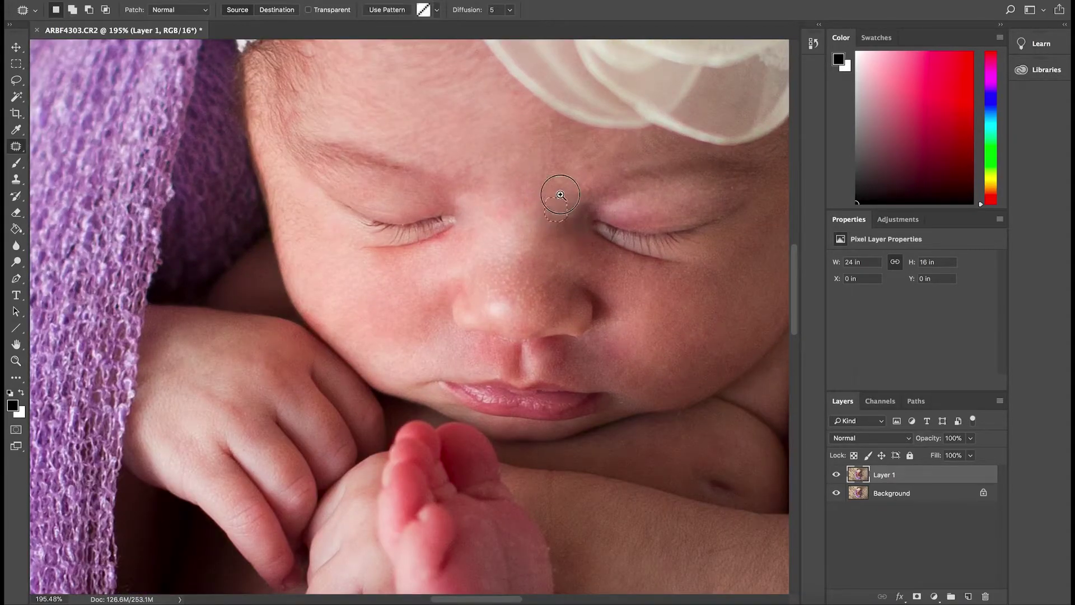
# Step: Compare the retouched baby with the original by hiding and showing Layer 1
pyautogui.press('z')
pyautogui.scroll(-8, 583, 275)
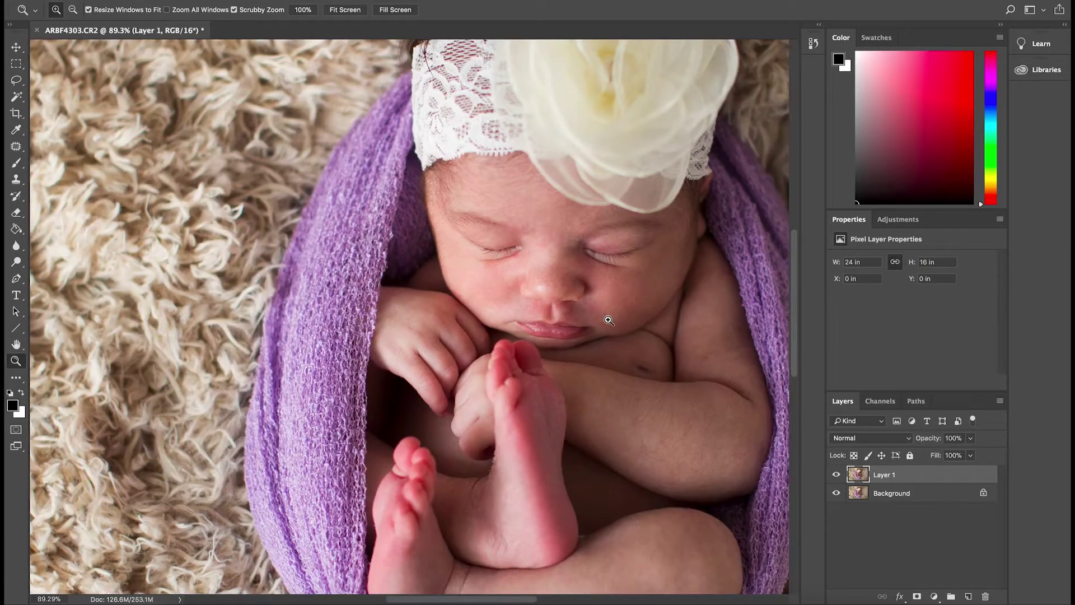
pyautogui.scroll(-10, 608, 320)
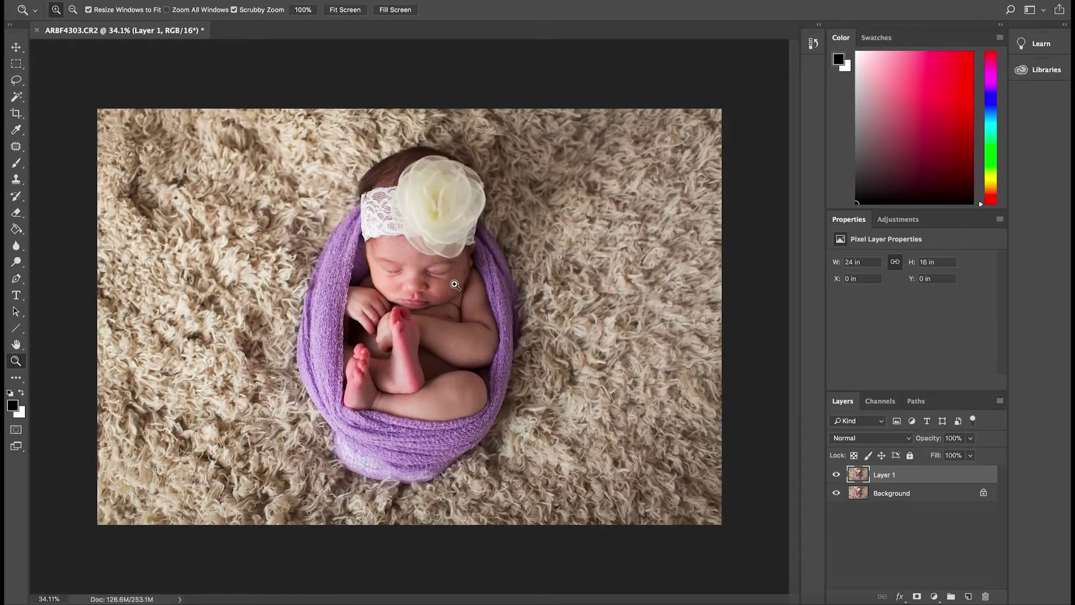
pyautogui.scroll(12, 412, 265)
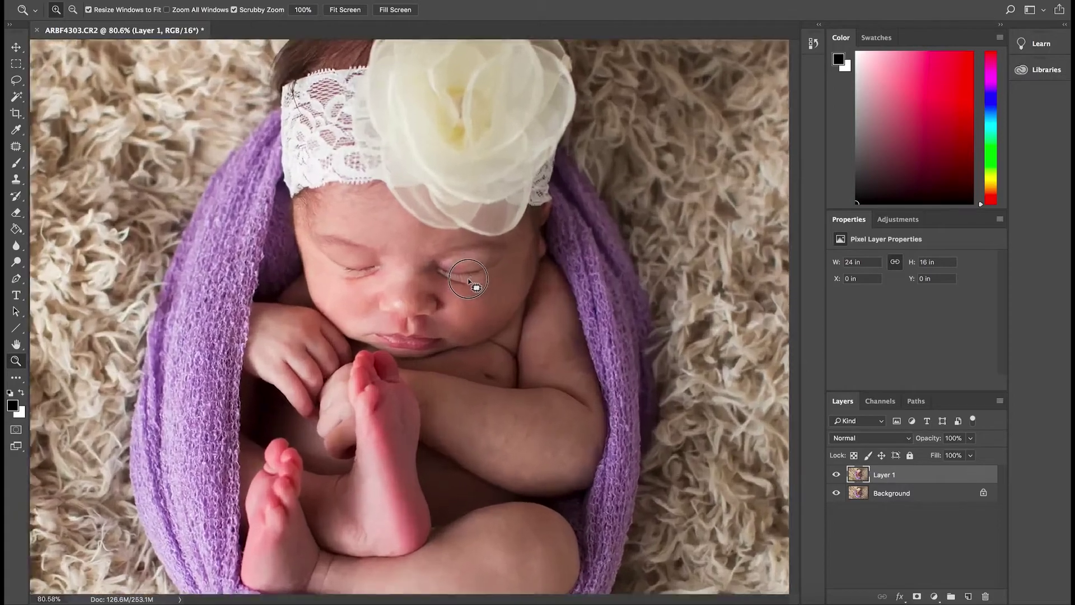
pyautogui.scroll(-1, 484, 280)
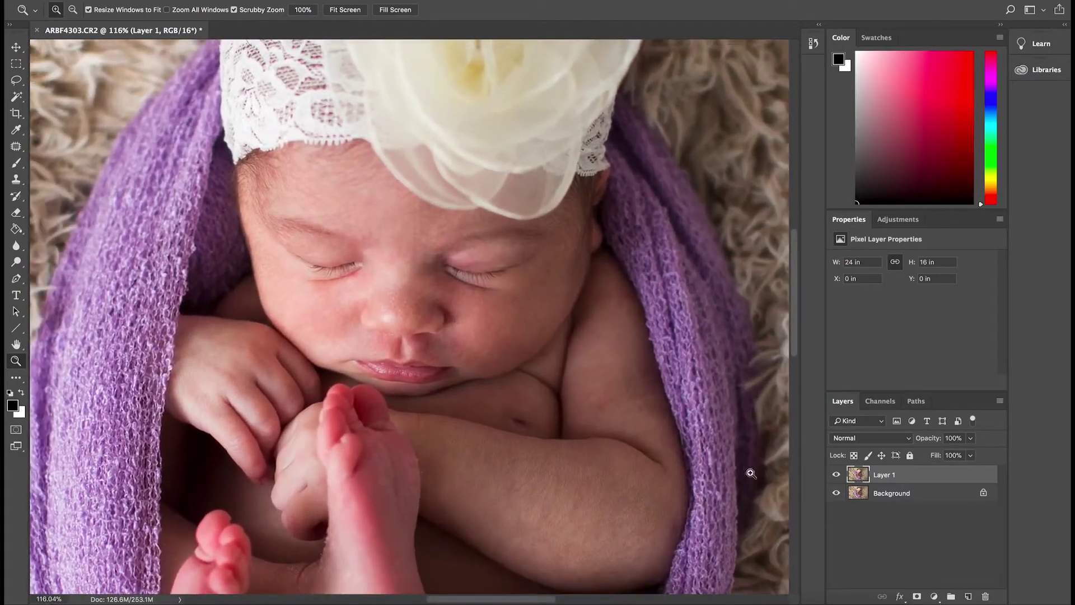
pyautogui.click(837, 474)
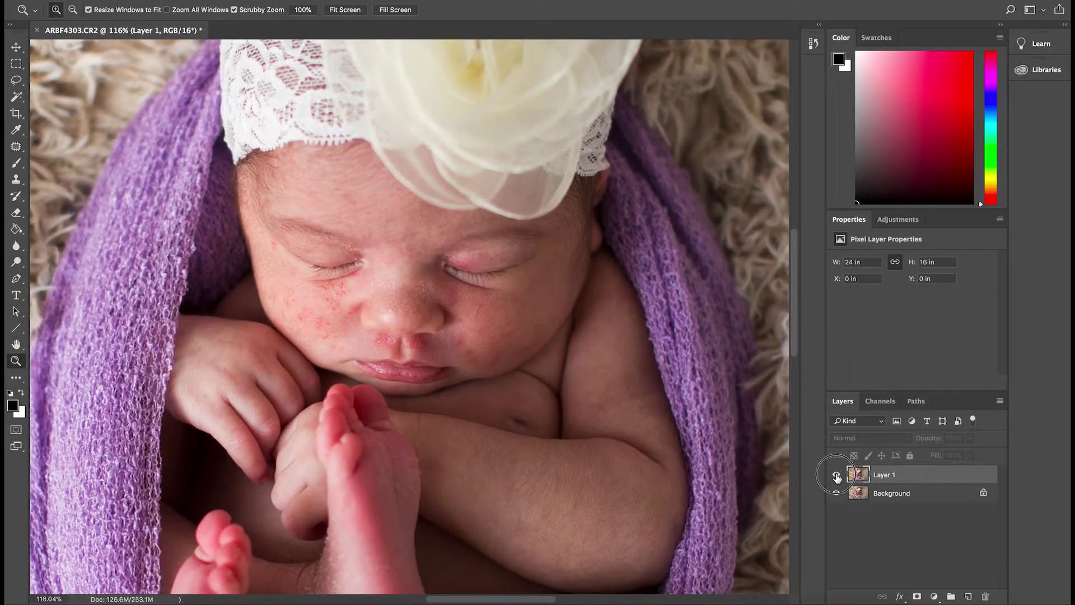
pyautogui.click(837, 475)
pyautogui.click(837, 475)
pyautogui.click(836, 475)
pyautogui.press('super+0')
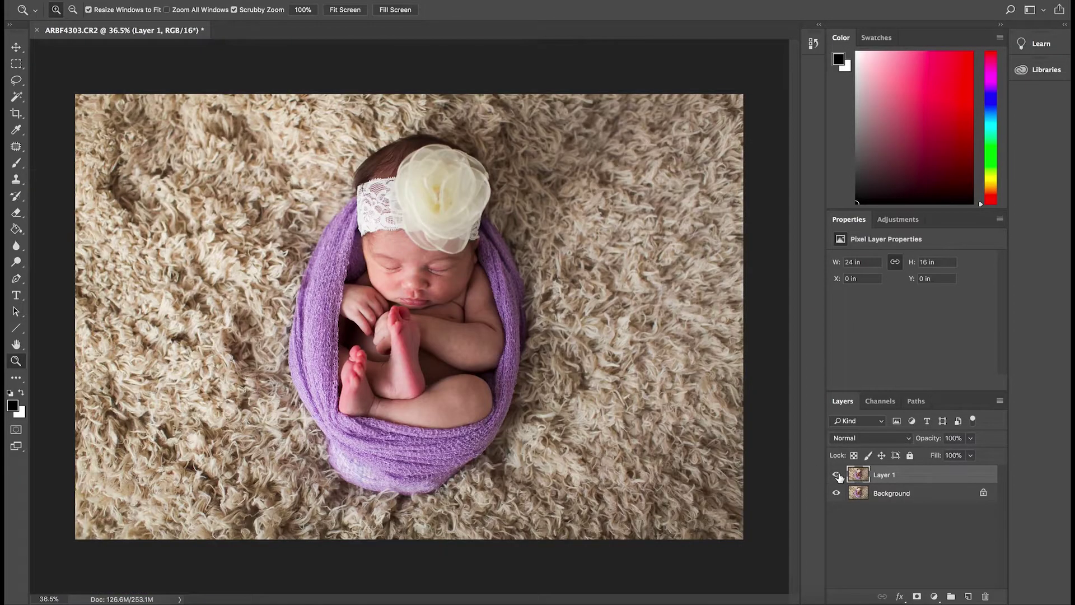
pyautogui.moveTo(425, 276); pyautogui.dragTo(477, 274)
pyautogui.click(837, 474)
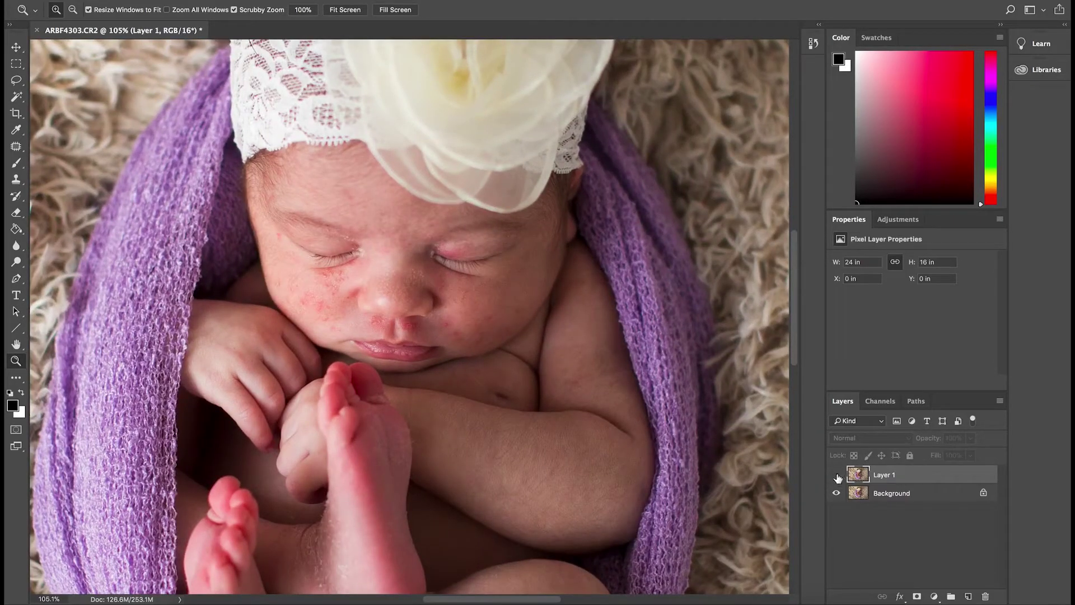
pyautogui.click(836, 474)
# Step: Duplicate Layer 1 and apply the Imagenomic Portraiture filter to the copy with the Enhance: Tones preset
pyautogui.hotkey('ctrl', 'j')
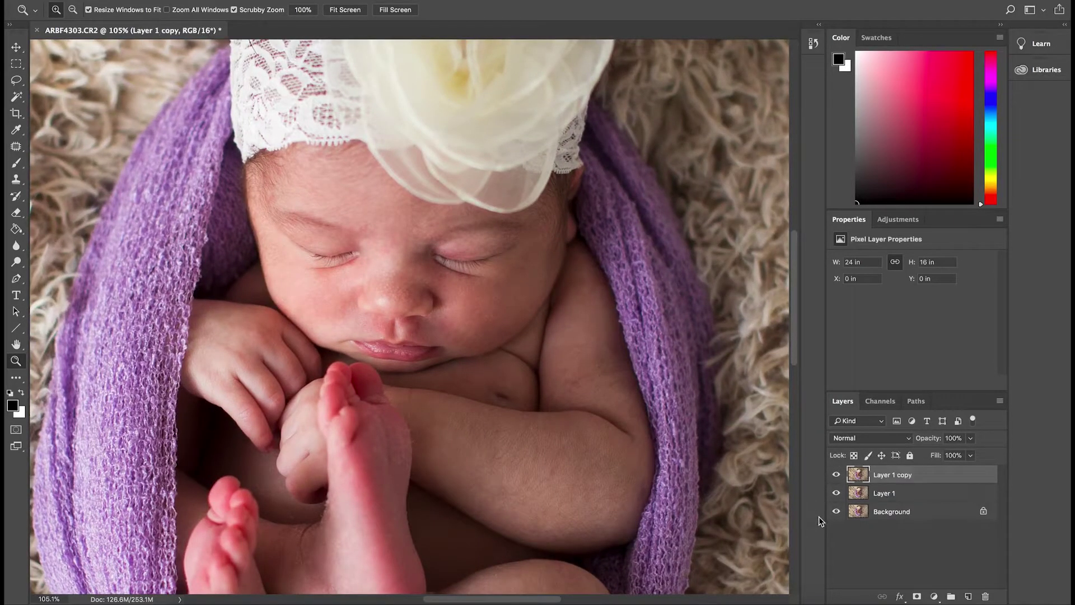
pyautogui.moveTo(536, 370); pyautogui.dragTo(501, 365)
pyautogui.moveTo(528, 403); pyautogui.dragTo(494, 387)
pyautogui.click(314, 1)
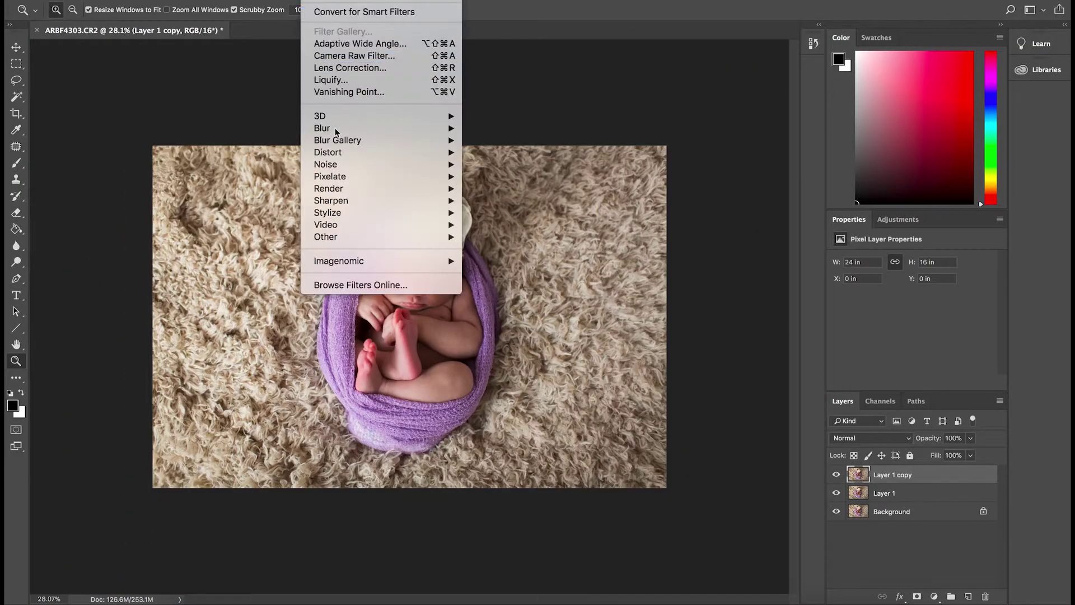
pyautogui.moveTo(368, 261)
pyautogui.click(487, 262)
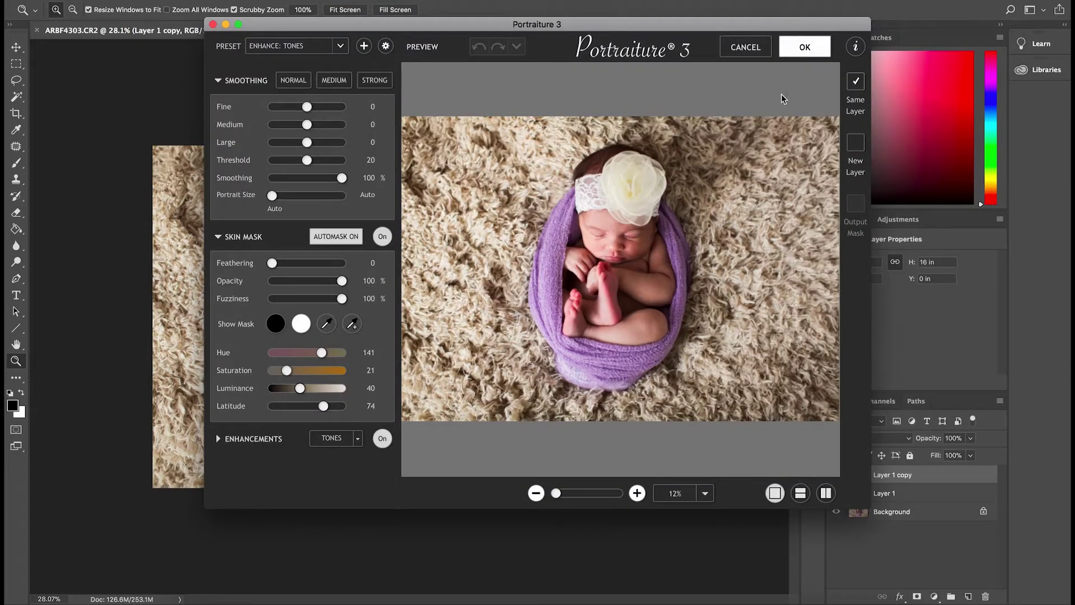
pyautogui.click(804, 48)
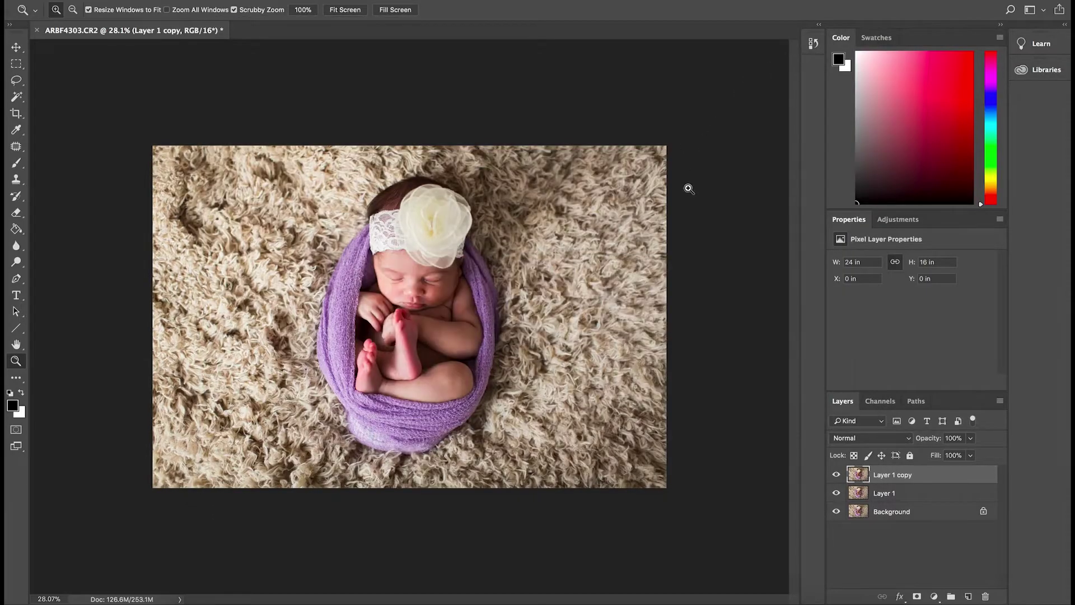
# Step: Examine the Portraiture smoothing on the whole image by hiding and showing Layer 1 copy
pyautogui.moveTo(538, 363); pyautogui.dragTo(605, 358)
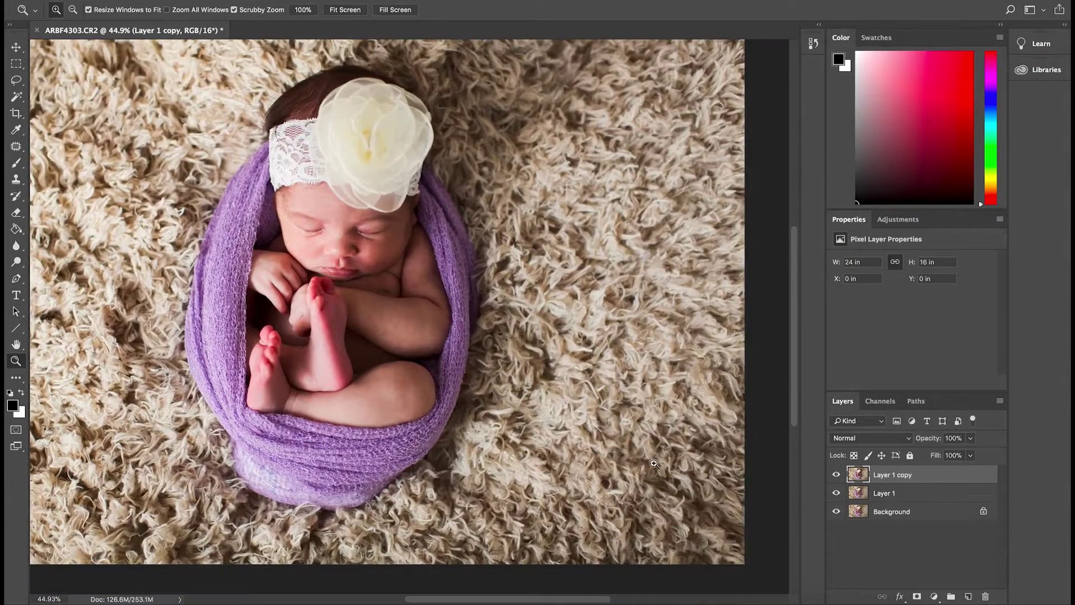
pyautogui.moveTo(495, 402); pyautogui.dragTo(467, 348)
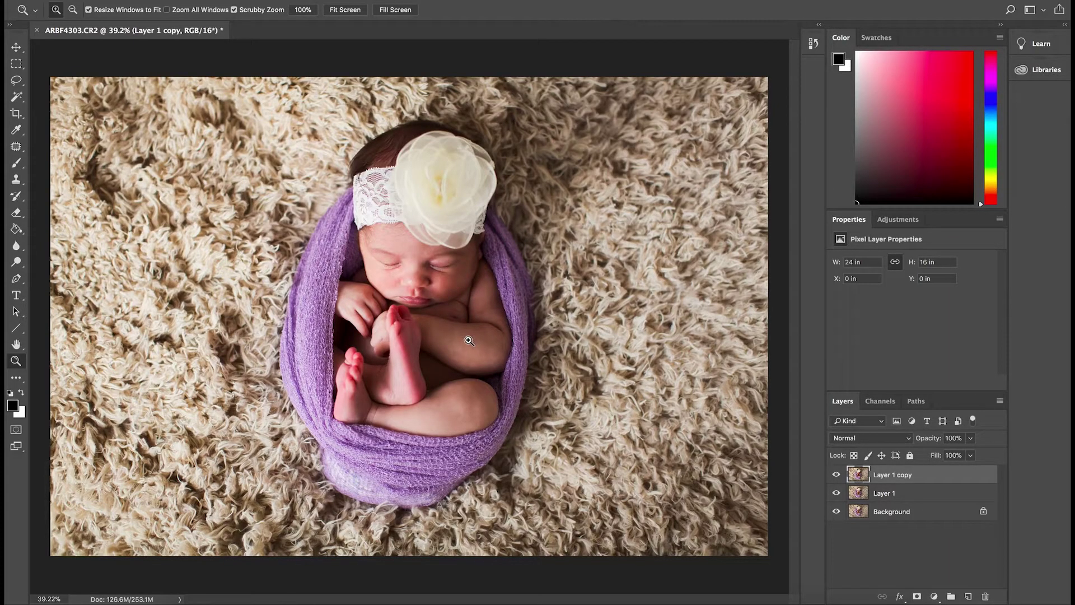
pyautogui.press('b')
pyautogui.moveTo(478, 338); pyautogui.dragTo(485, 336)
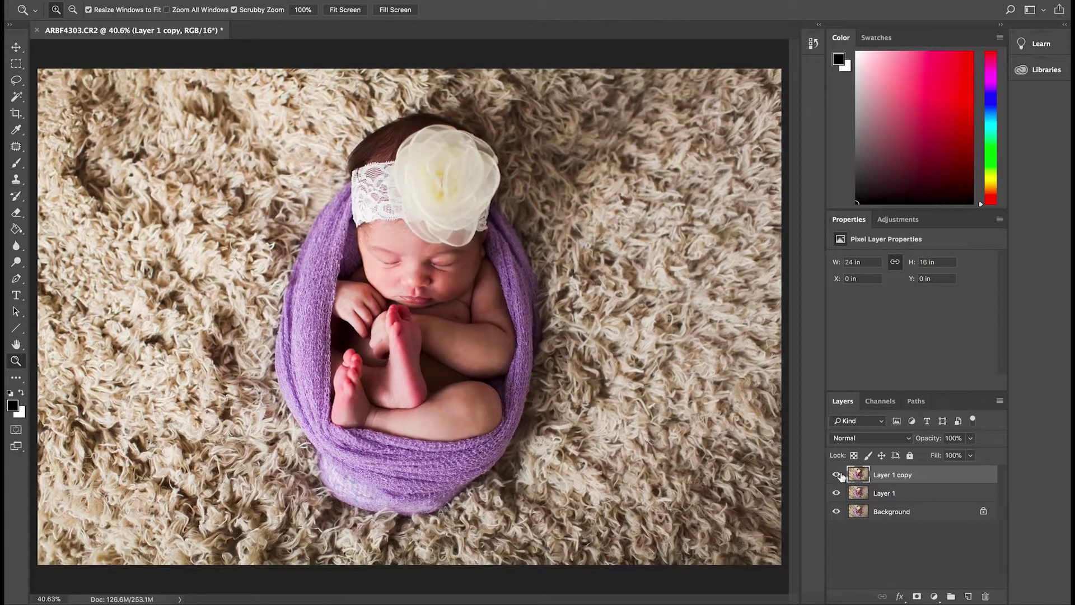
pyautogui.click(837, 476)
pyautogui.click(836, 477)
pyautogui.click(836, 476)
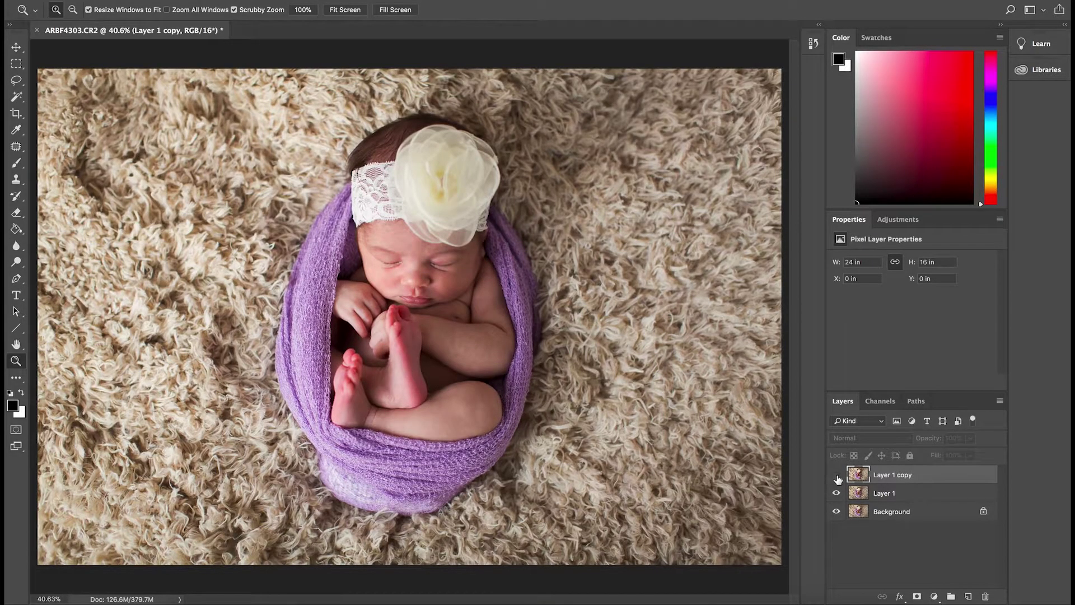
pyautogui.click(836, 476)
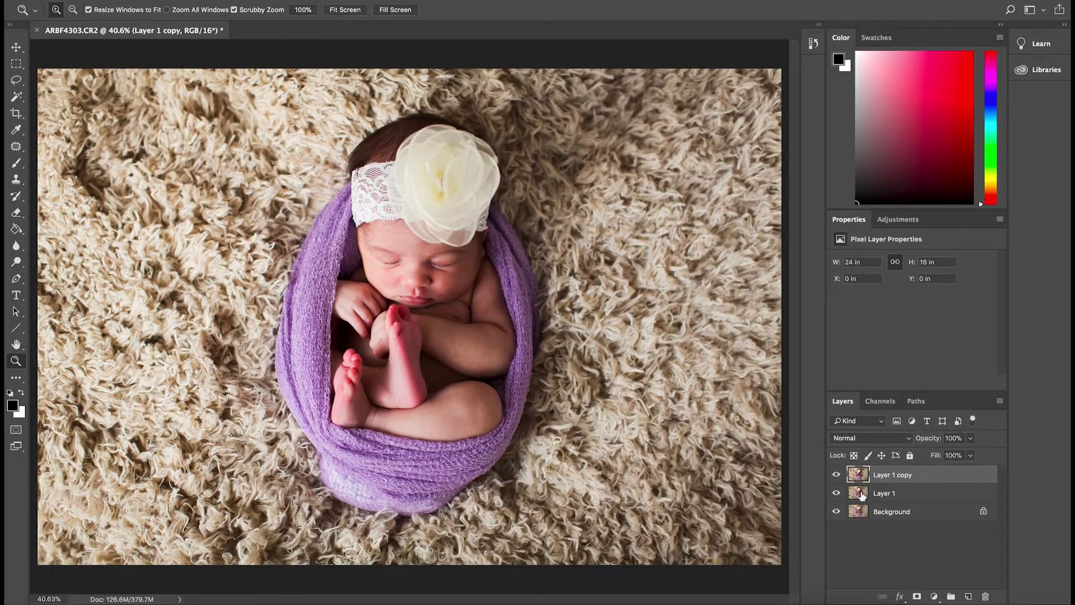
# Step: Set Layer 1 copy's opacity to 50% and compare the image with that layer hidden and shown
pyautogui.click(16, 47)
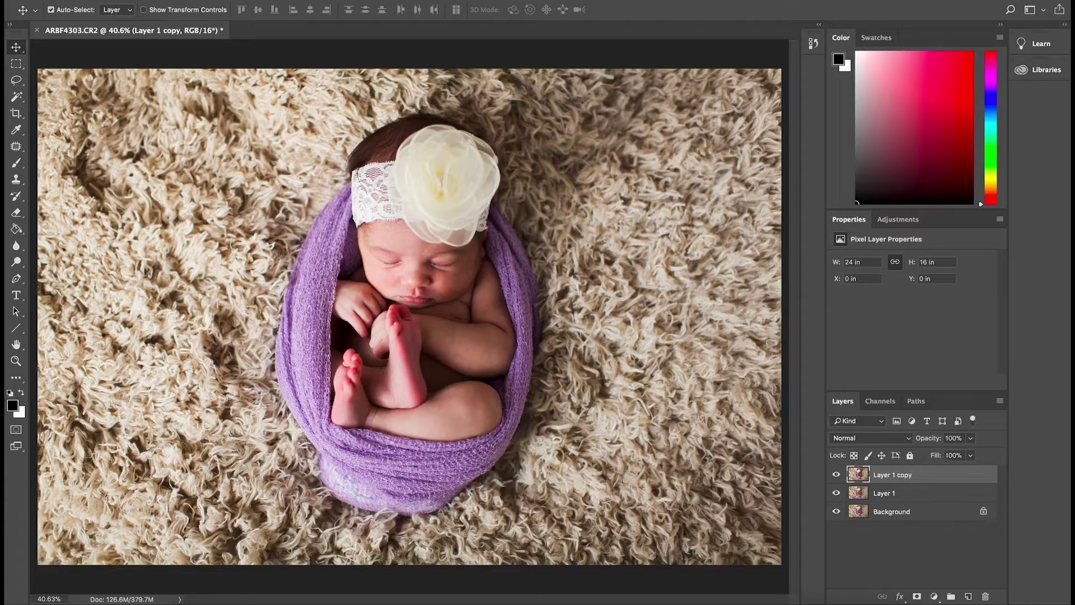
pyautogui.press('1')
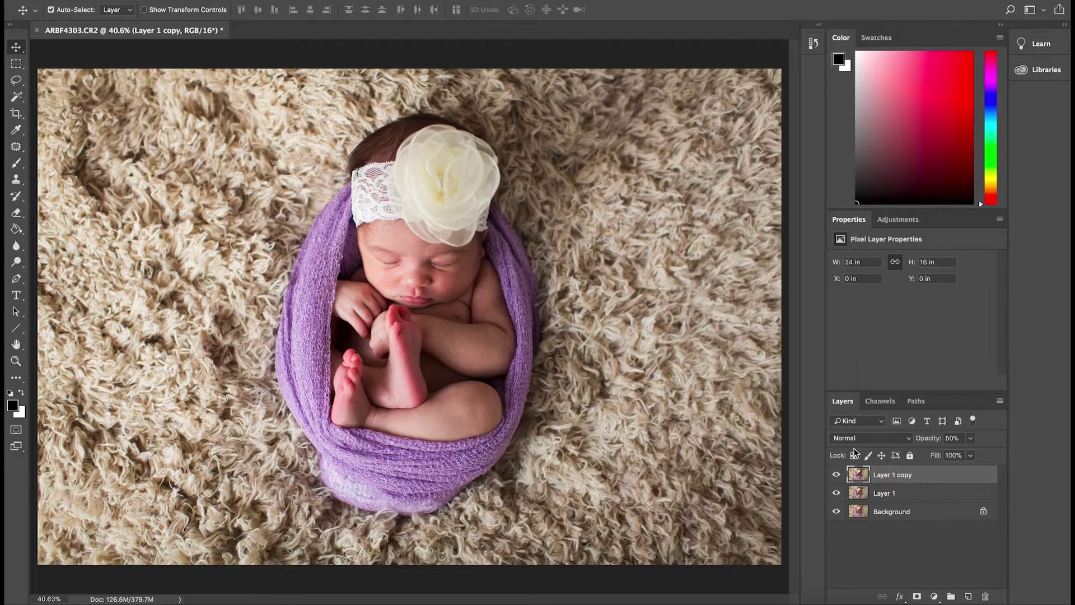
pyautogui.click(836, 476)
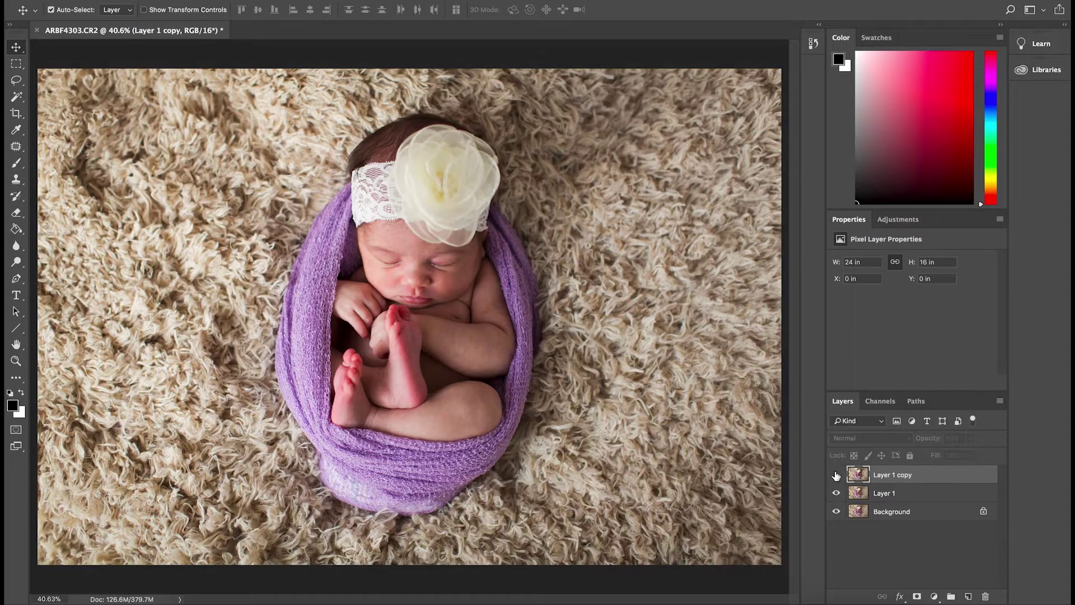
pyautogui.click(836, 476)
pyautogui.click(837, 477)
pyautogui.click(837, 477)
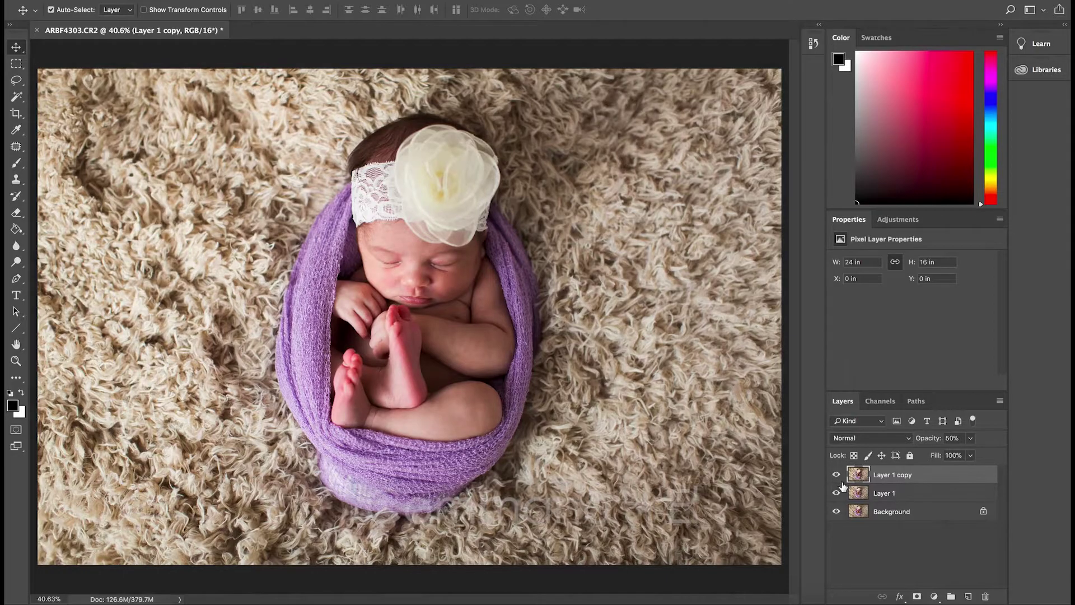
# Step: Merge Layer 1 copy down into Layer 1 and compare the image with Layer 1 hidden and shown
pyautogui.press('super+e')
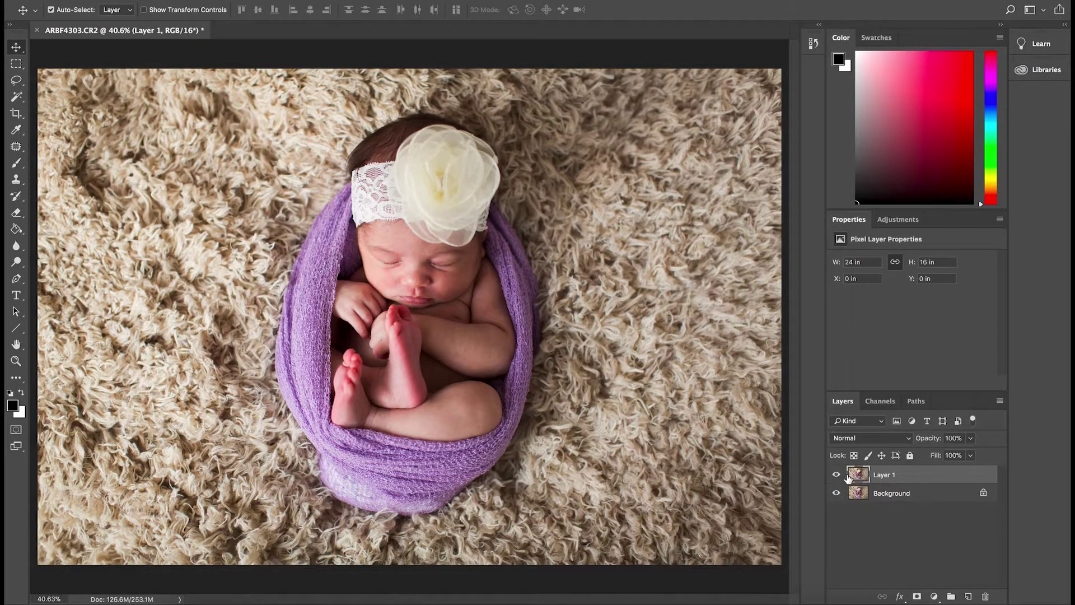
pyautogui.click(836, 475)
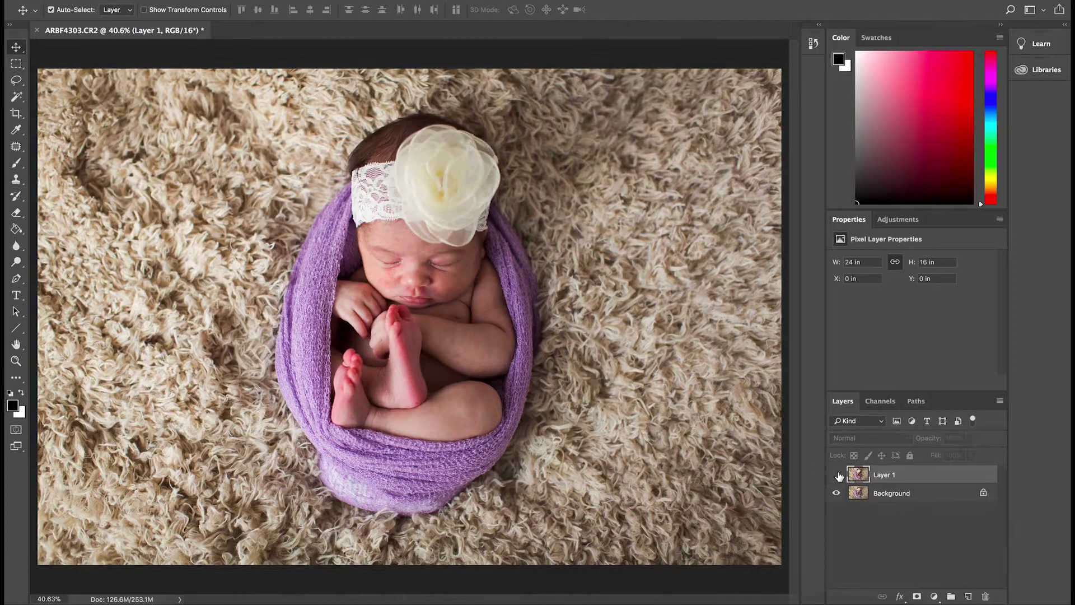
pyautogui.click(836, 475)
pyautogui.click(836, 475)
pyautogui.click(837, 475)
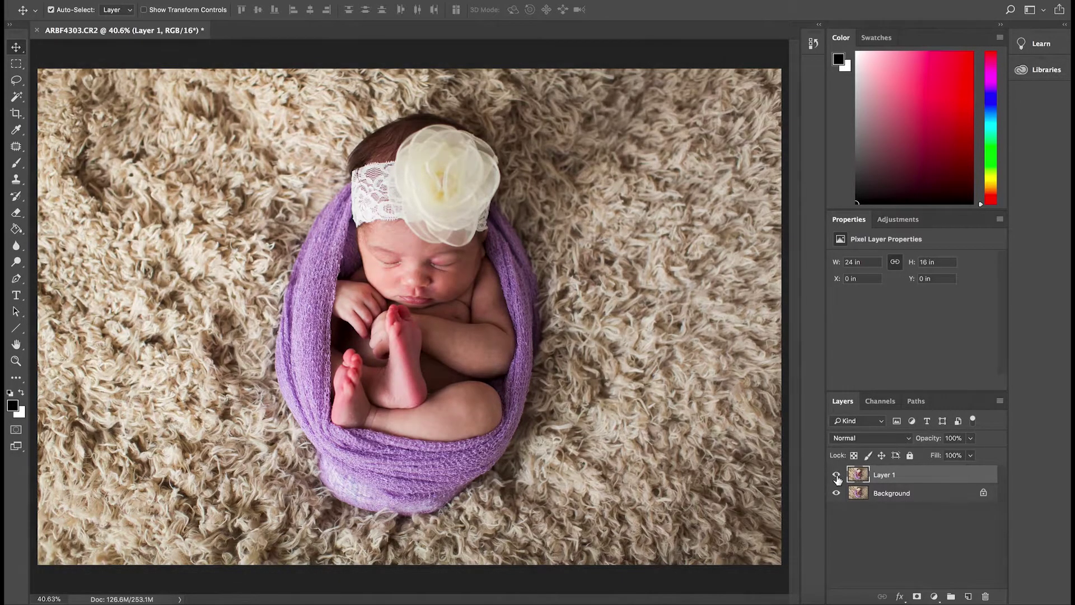
pyautogui.click(837, 475)
pyautogui.click(836, 476)
# Step: Compare the baby up close with Layer 1 hidden and shown, and merge Layer 1 into the Background
pyautogui.press('z')
pyautogui.moveTo(430, 320); pyautogui.dragTo(568, 361)
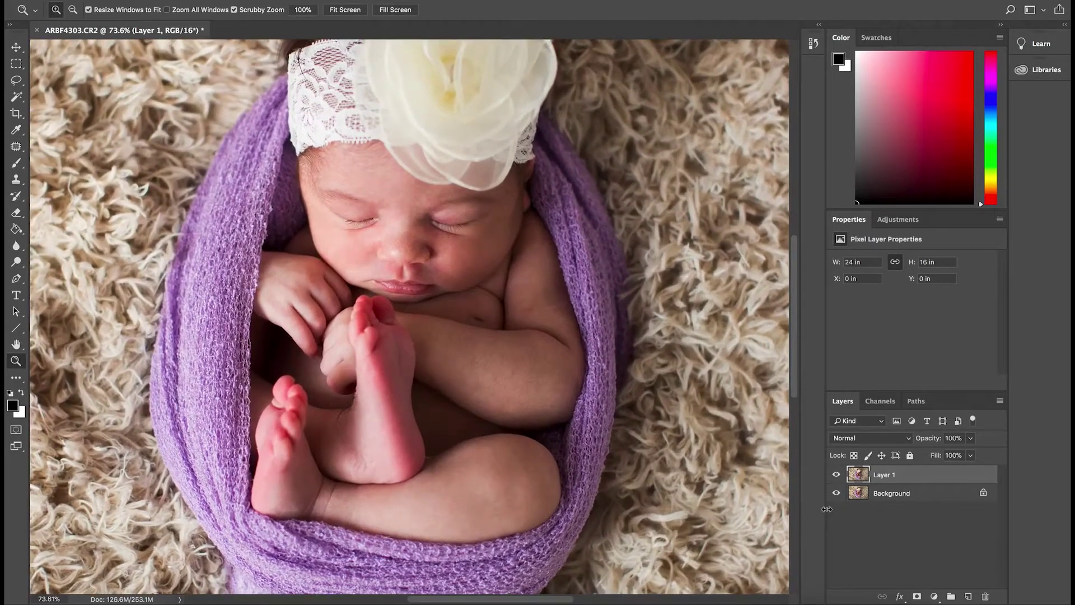
pyautogui.click(837, 475)
pyautogui.click(837, 475)
pyautogui.click(836, 476)
pyautogui.click(837, 476)
pyautogui.moveTo(424, 379)
pyautogui.mouseDown()
pyautogui.moveTo(416, 368)
pyautogui.moveTo(421, 385)
pyautogui.mouseUp()
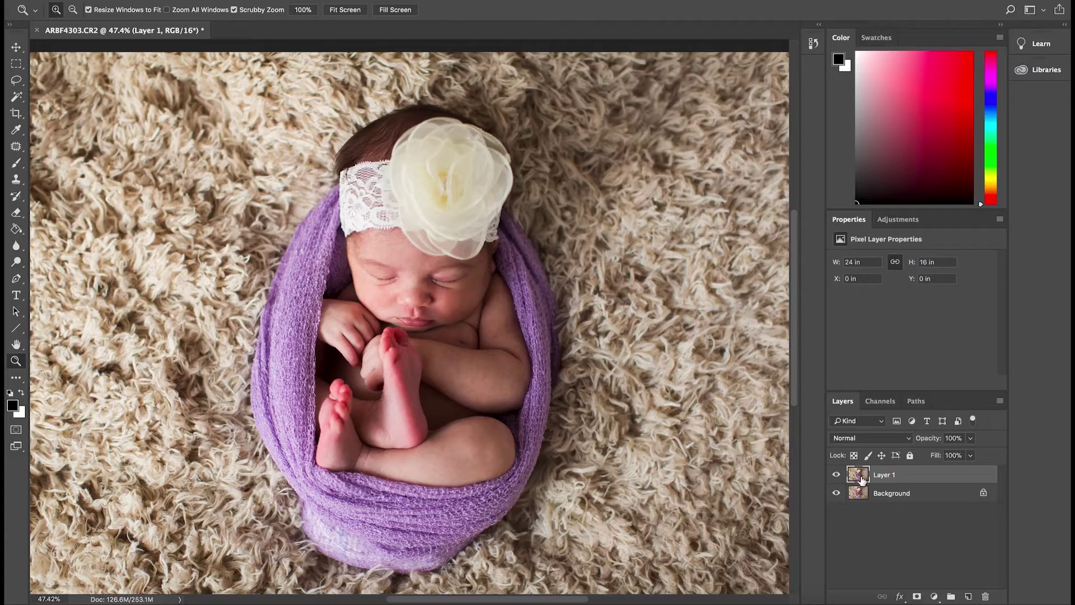
pyautogui.press('super+e')
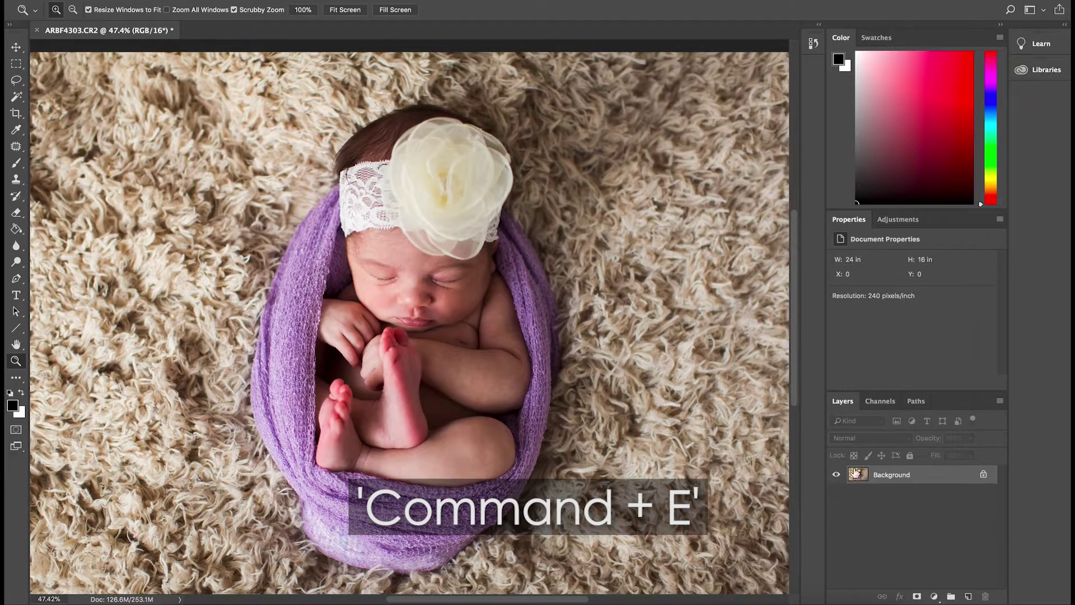
# Step: Save and close the retouched image to return to Lightroom
pyautogui.press('super+s')
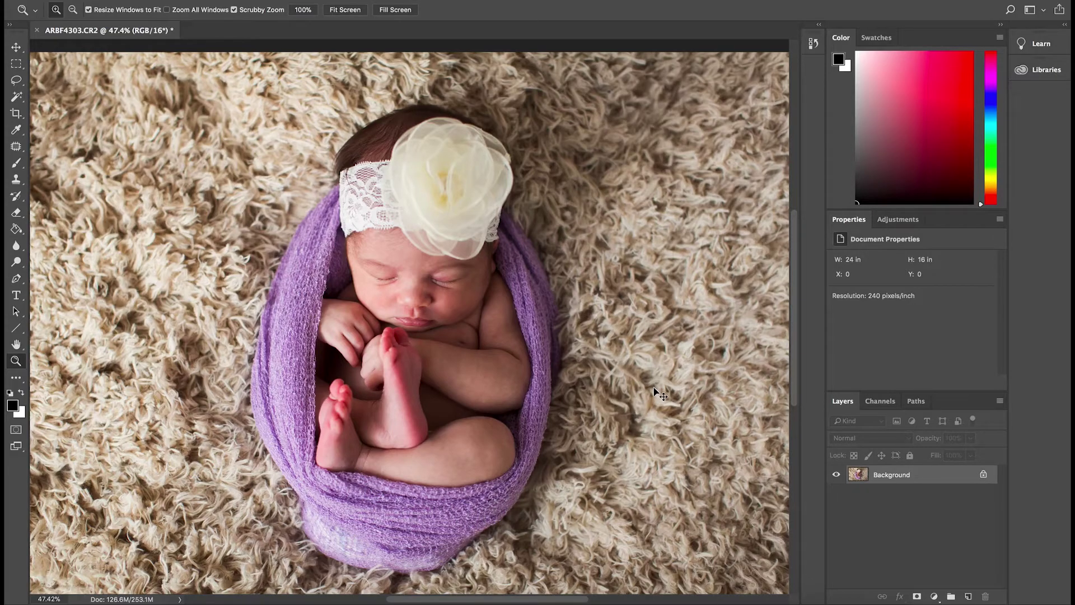
pyautogui.press('super+w')
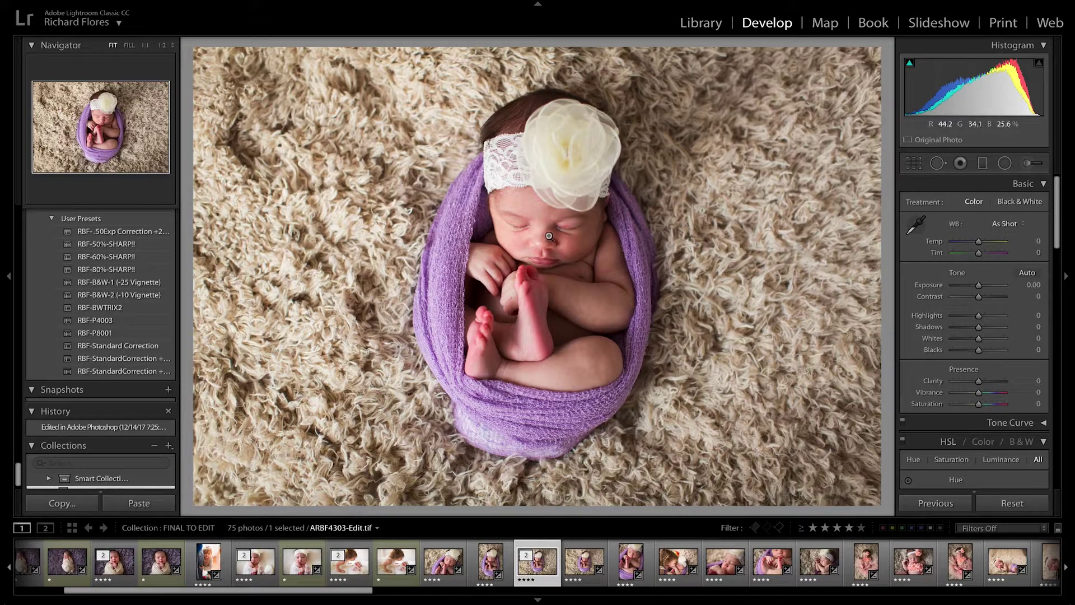
# Step: Give the original ARBF4303.CR2 a one-star rating and a yellow color label
pyautogui.click(582, 571)
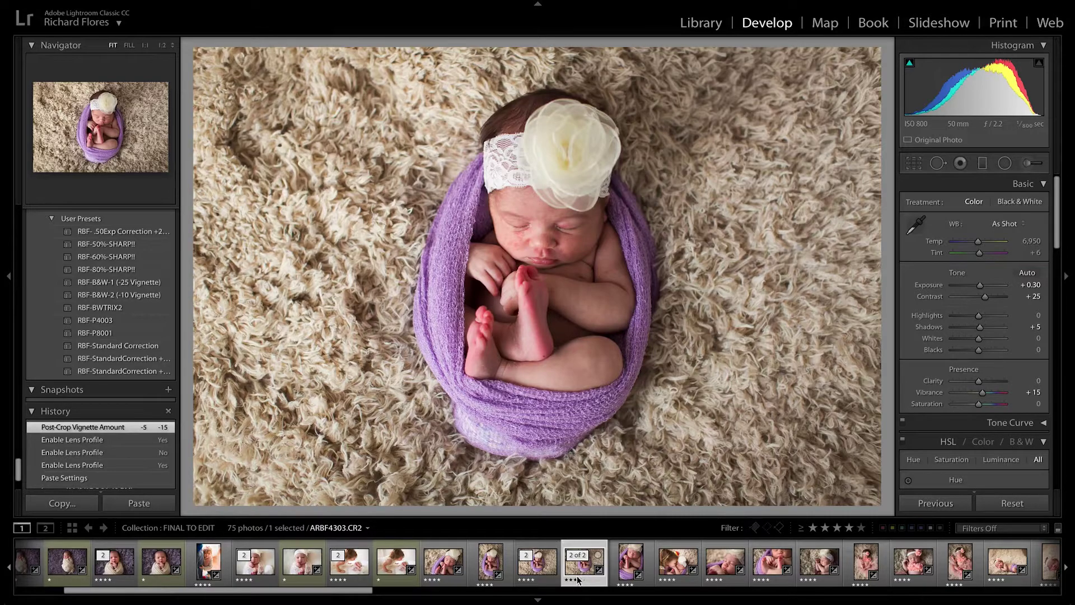
pyautogui.press('1')
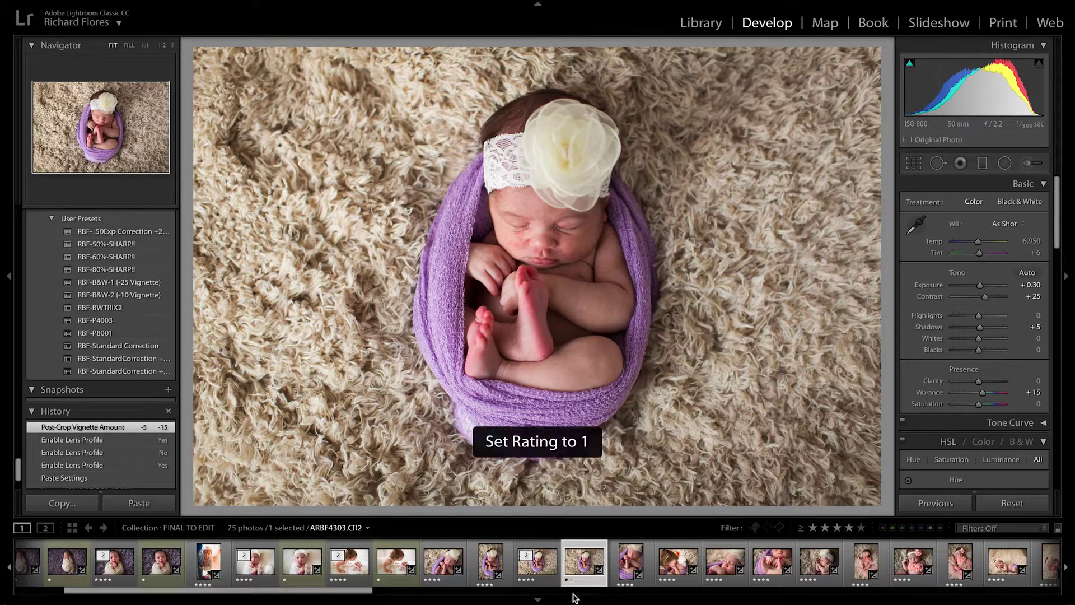
pyautogui.press('7')
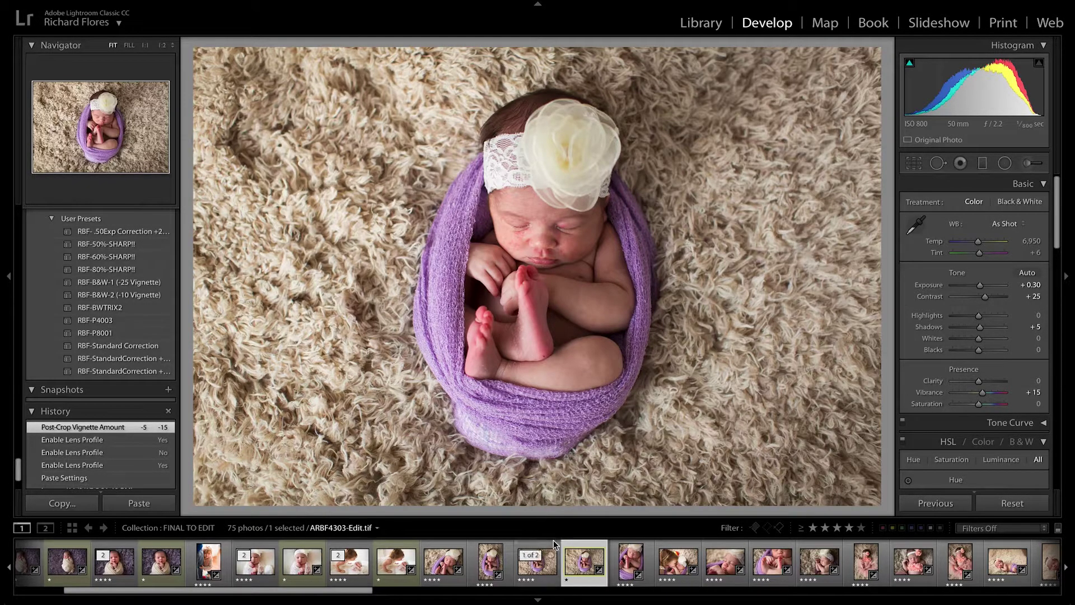
# Step: Select ARBF4303-Edit.tif and check the baby's face up close
pyautogui.click(546, 571)
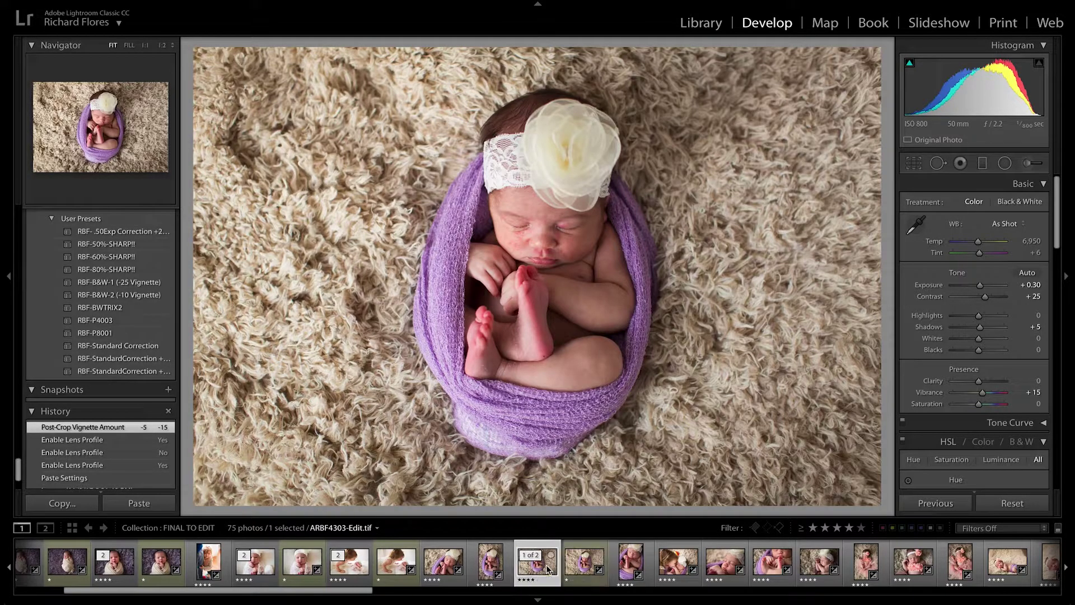
pyautogui.click(560, 242)
pyautogui.click(557, 248)
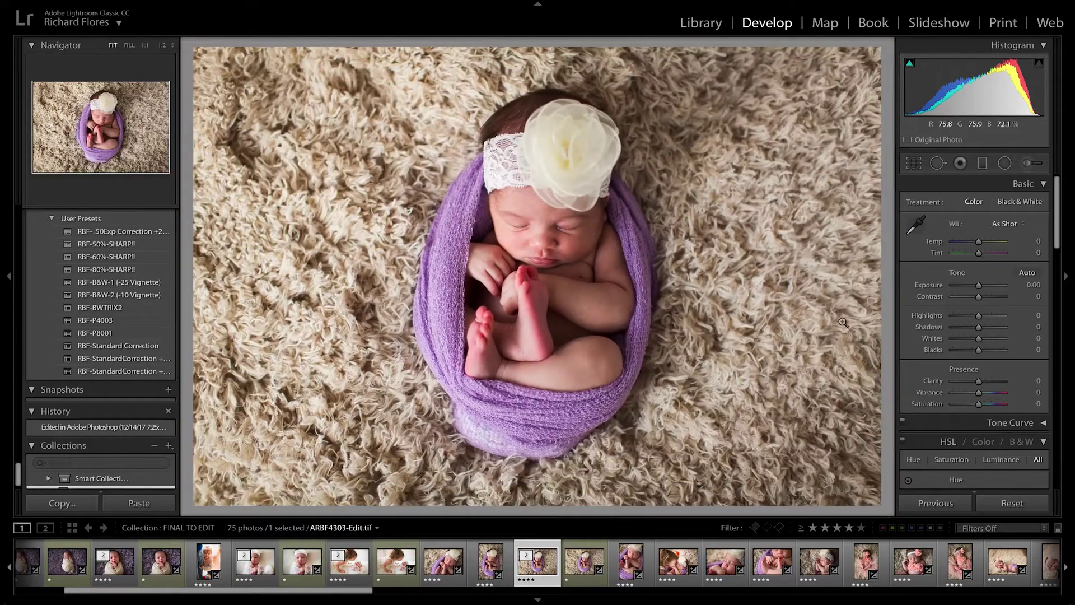
# Step: Paint over the baby's face, chest and arm with the Adjustment Brush, using the Skin Smooth preset at size 22
pyautogui.click(1028, 163)
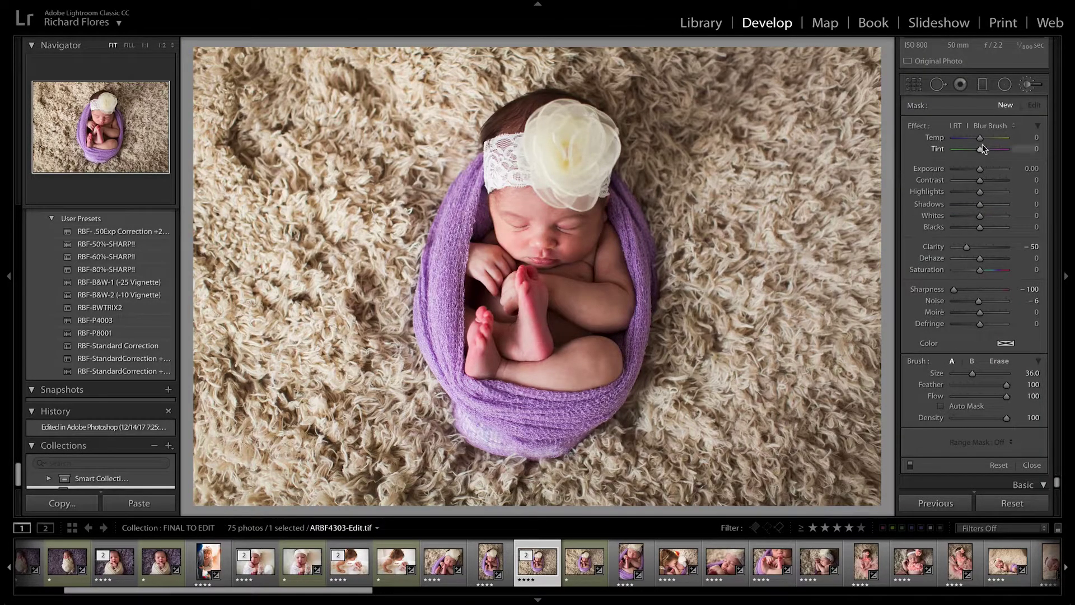
pyautogui.click(978, 126)
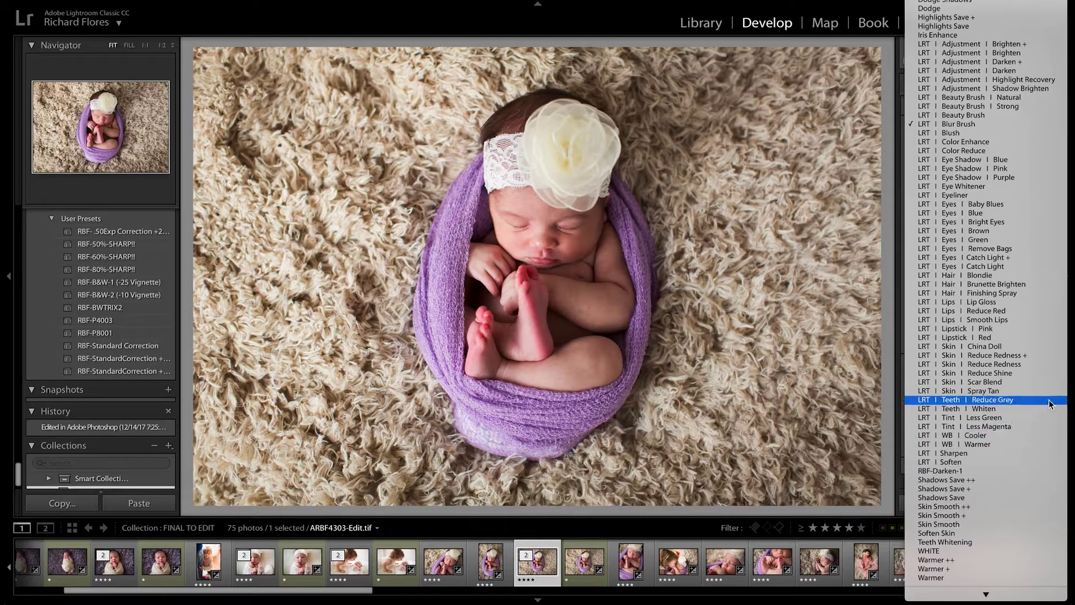
pyautogui.click(982, 525)
pyautogui.scroll(-7, 545, 205)
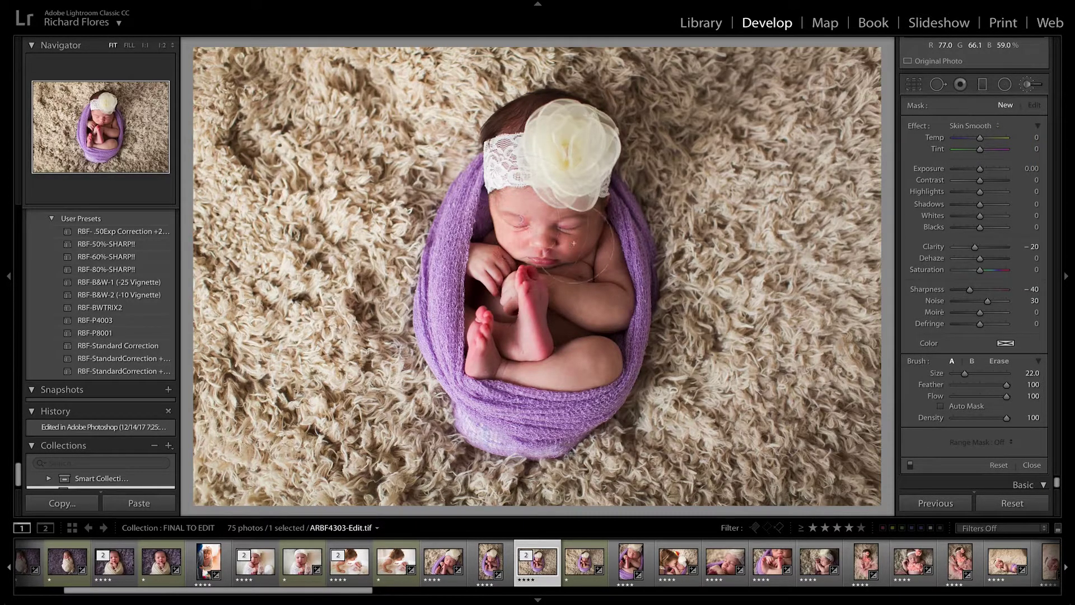
pyautogui.click(519, 219)
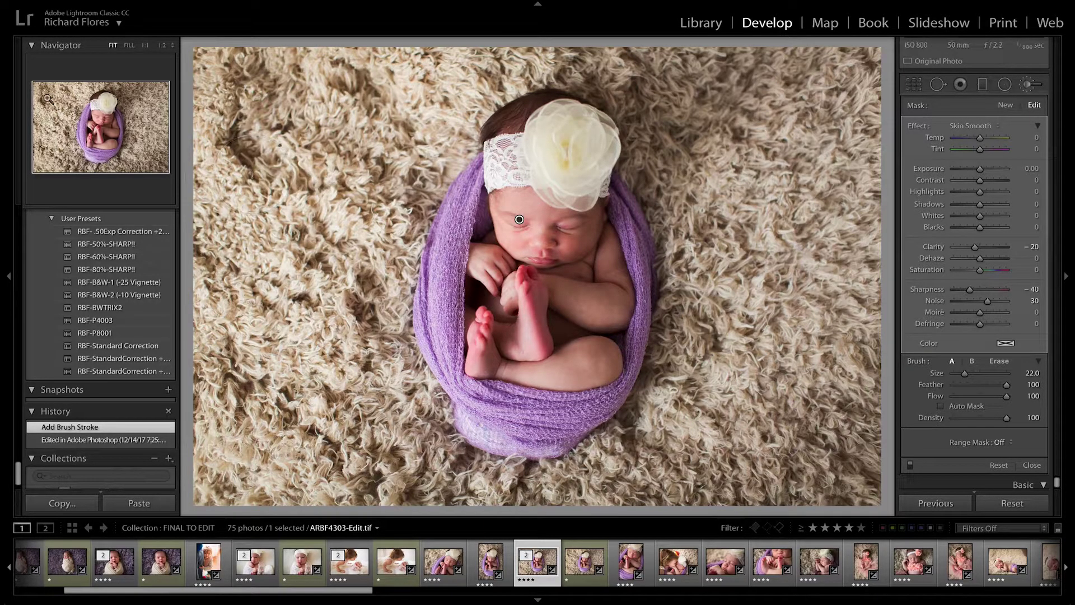
# Step: Examine the skin smoothing up close by turning the brush adjustments off and on
pyautogui.press('z')
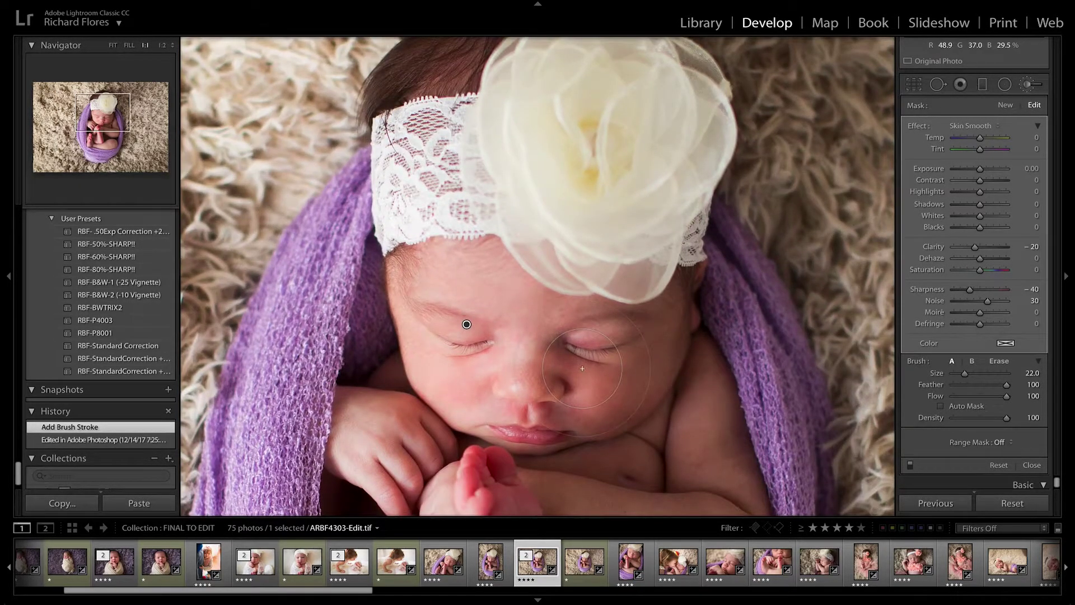
pyautogui.moveTo(109, 132); pyautogui.dragTo(109, 141)
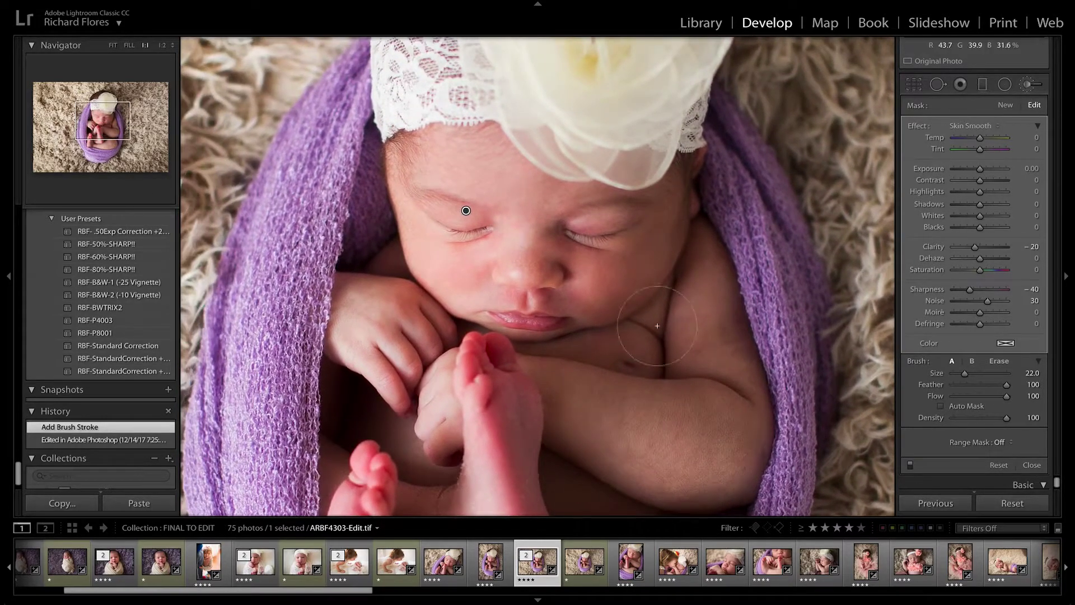
pyautogui.click(910, 465)
pyautogui.click(910, 465)
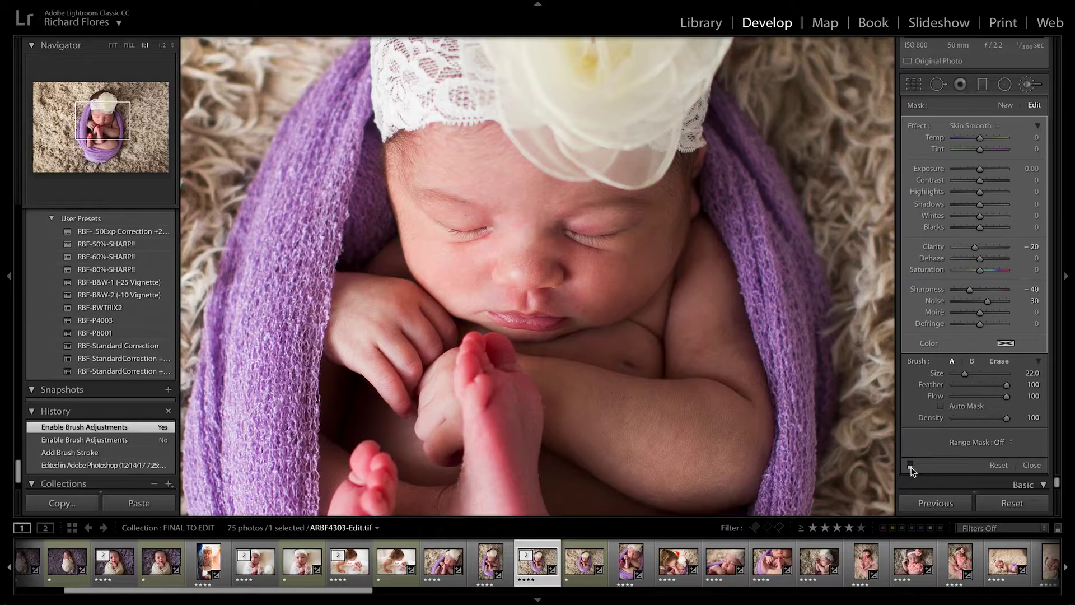
pyautogui.click(910, 465)
pyautogui.click(910, 465)
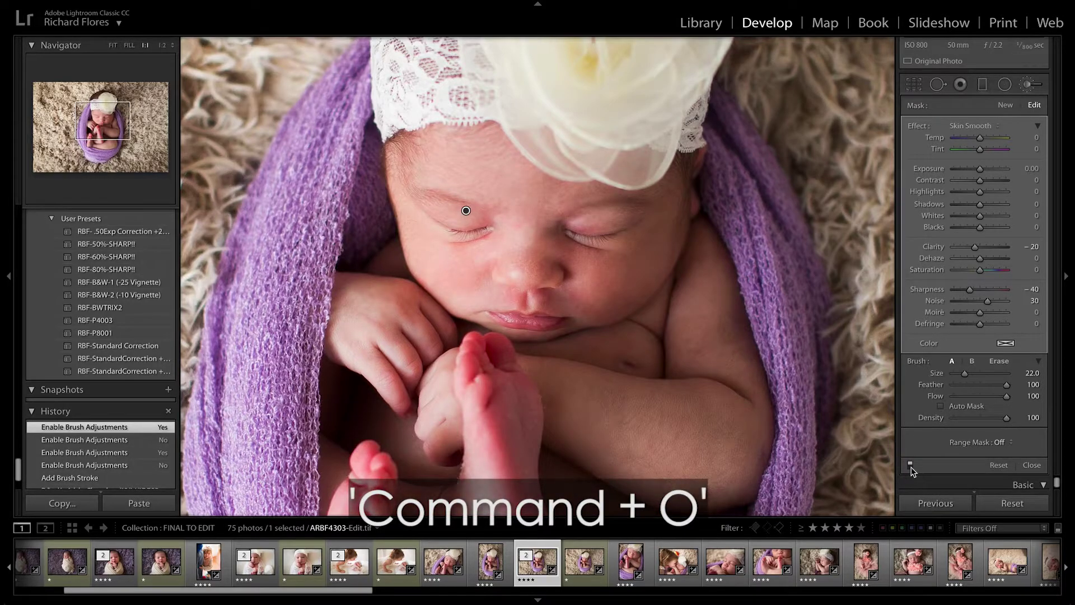
# Step: Show the mask overlay and erase the smoothing from the eyes, lips and nostrils with a size 6 eraser brush
pyautogui.press('super+o')
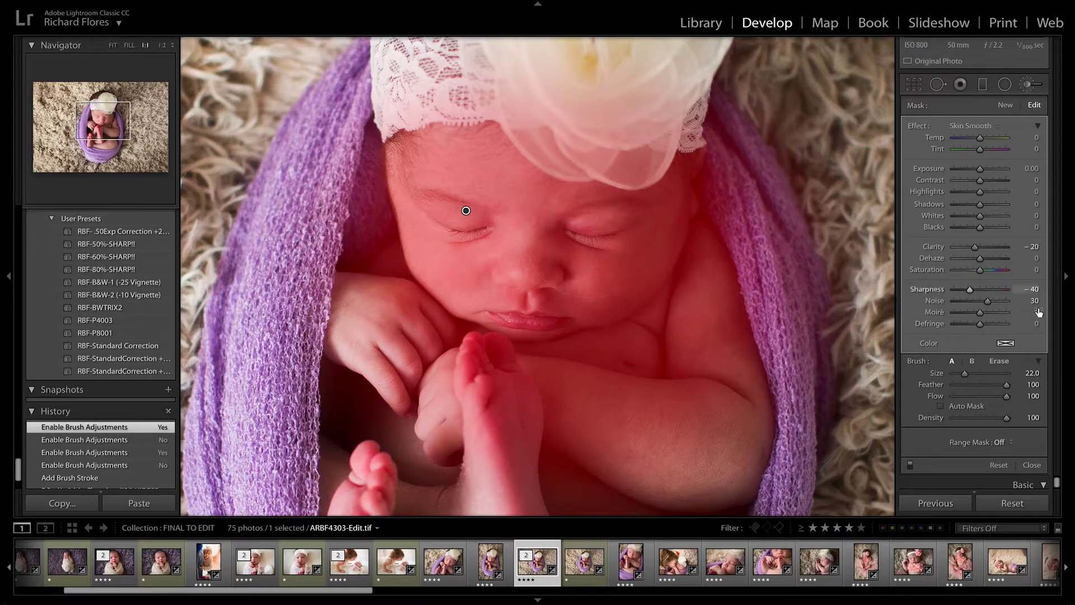
pyautogui.click(1000, 361)
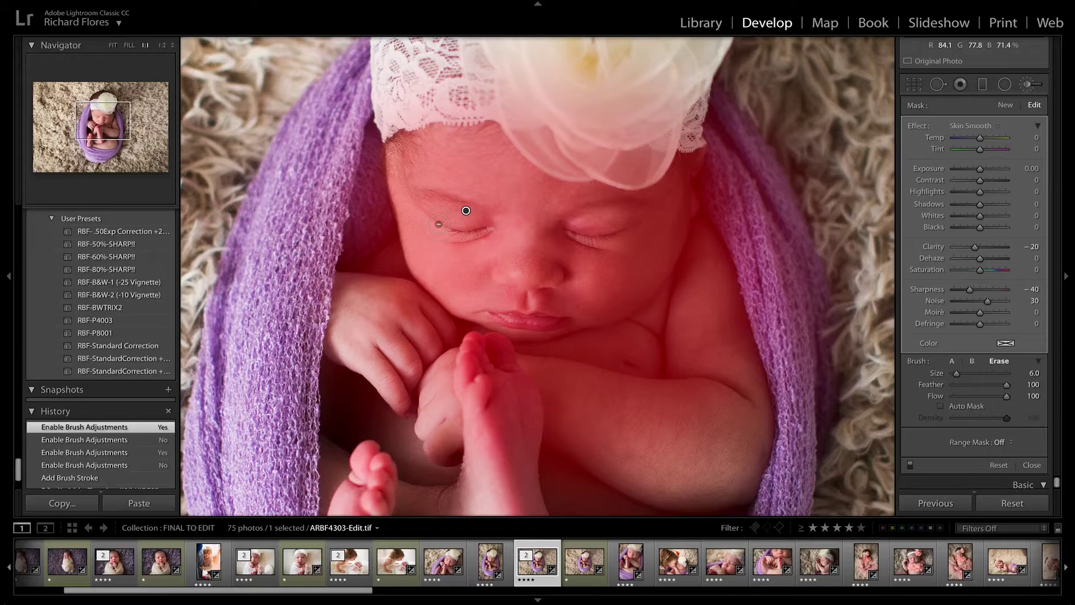
pyautogui.moveTo(438, 224); pyautogui.dragTo(486, 228)
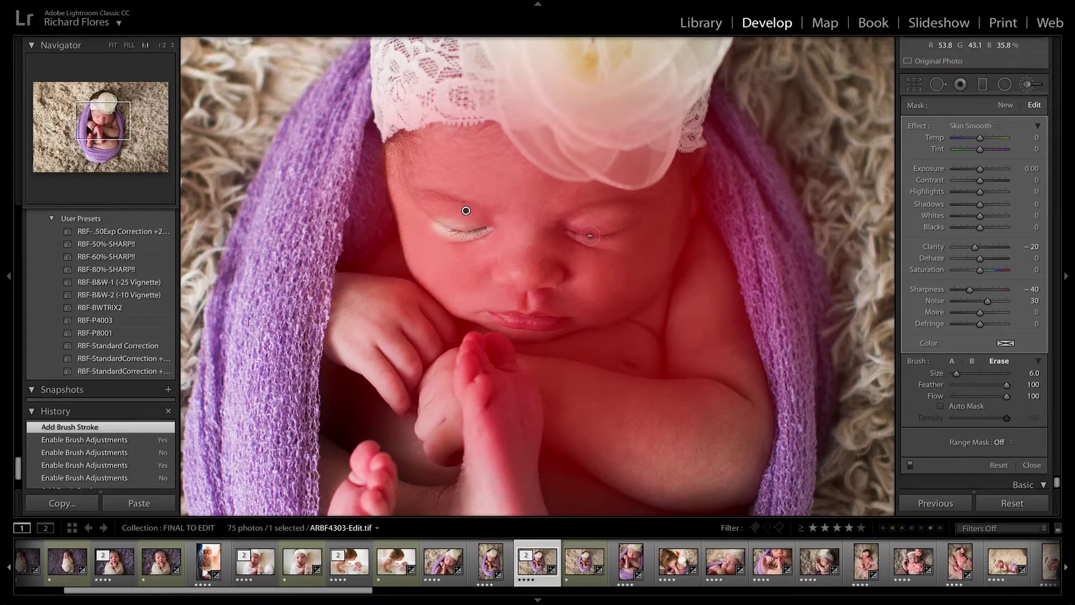
pyautogui.moveTo(595, 238)
pyautogui.mouseDown()
pyautogui.moveTo(572, 233)
pyautogui.moveTo(621, 234)
pyautogui.mouseUp()
pyautogui.moveTo(480, 310); pyautogui.dragTo(566, 320)
pyautogui.moveTo(496, 283); pyautogui.dragTo(551, 290)
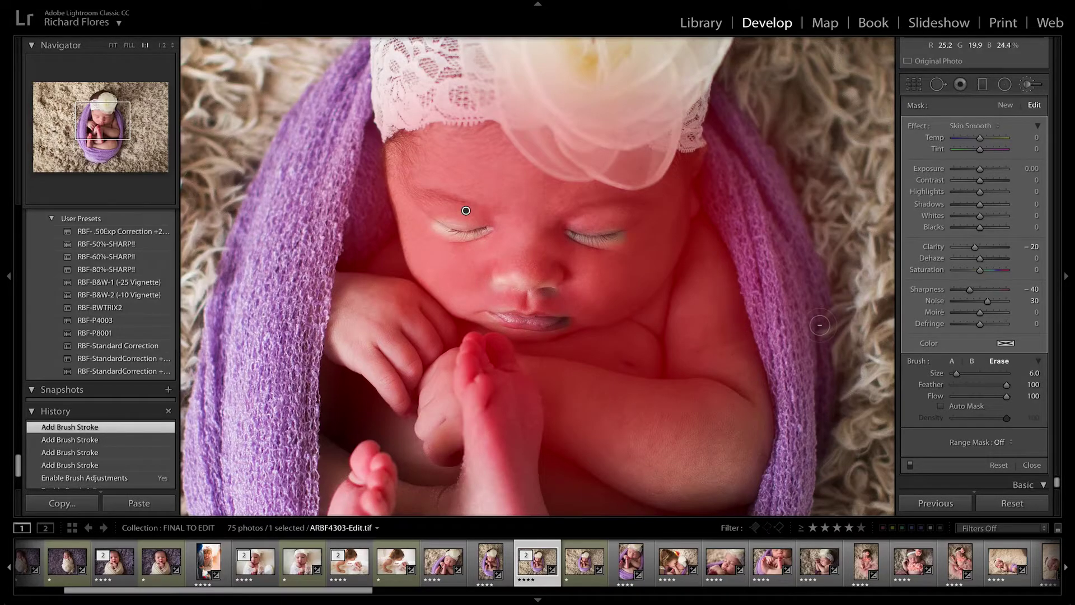
# Step: Show the toolbar beneath the photo and hide the selected mask overlay
pyautogui.press('o')
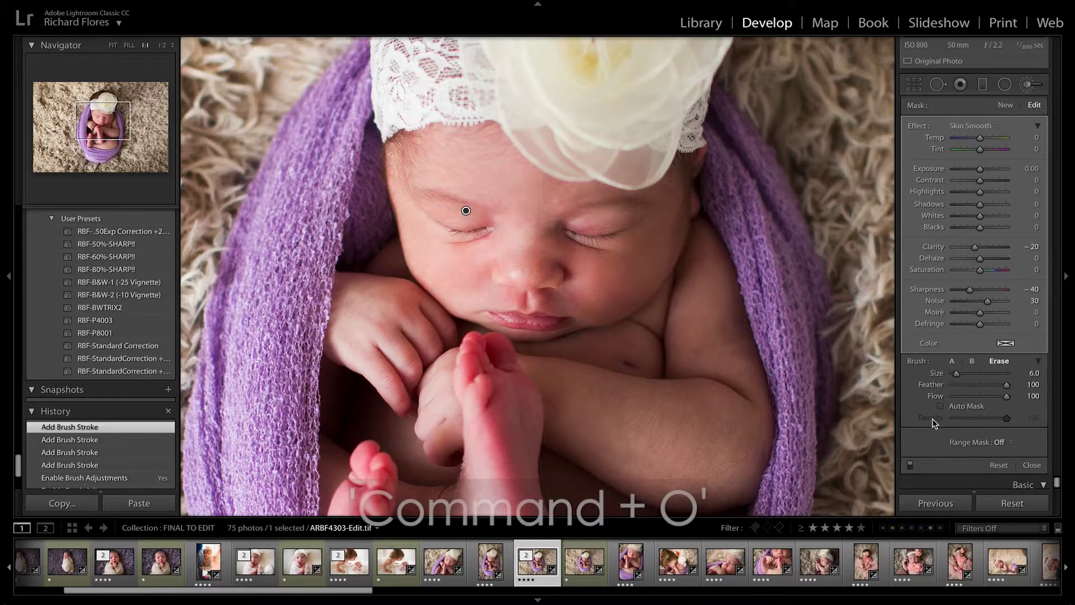
pyautogui.press('o')
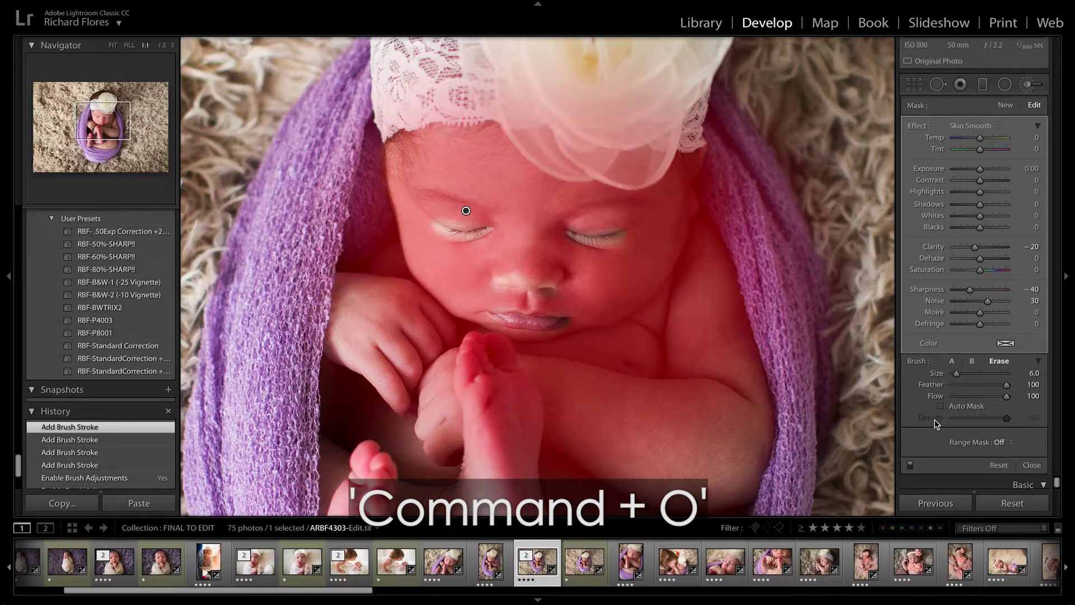
pyautogui.press('t')
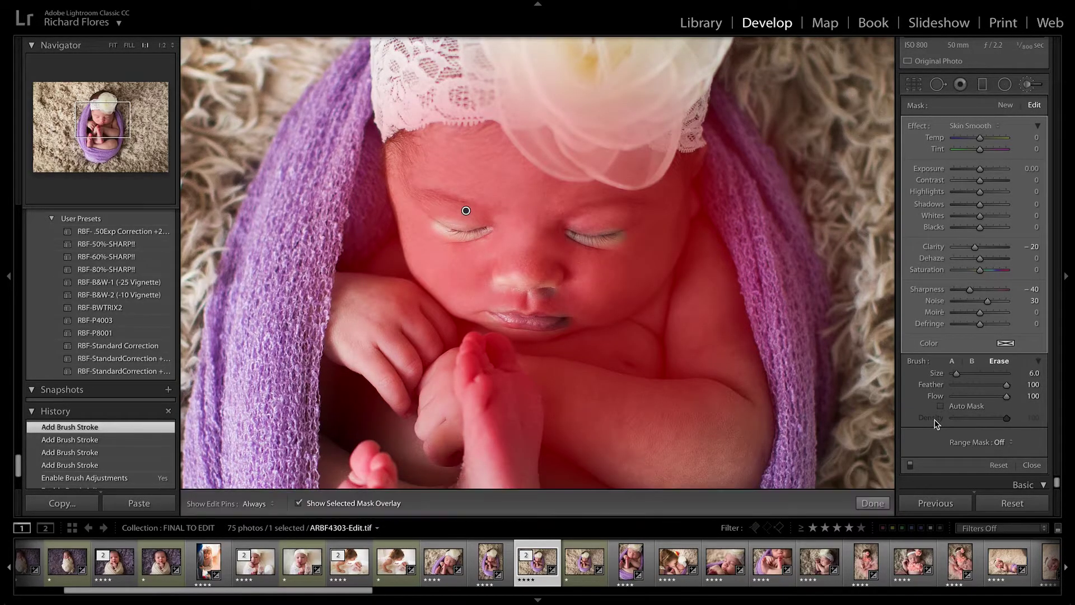
pyautogui.scroll(3, 937, 424)
pyautogui.scroll(-3, 936, 424)
pyautogui.press('t')
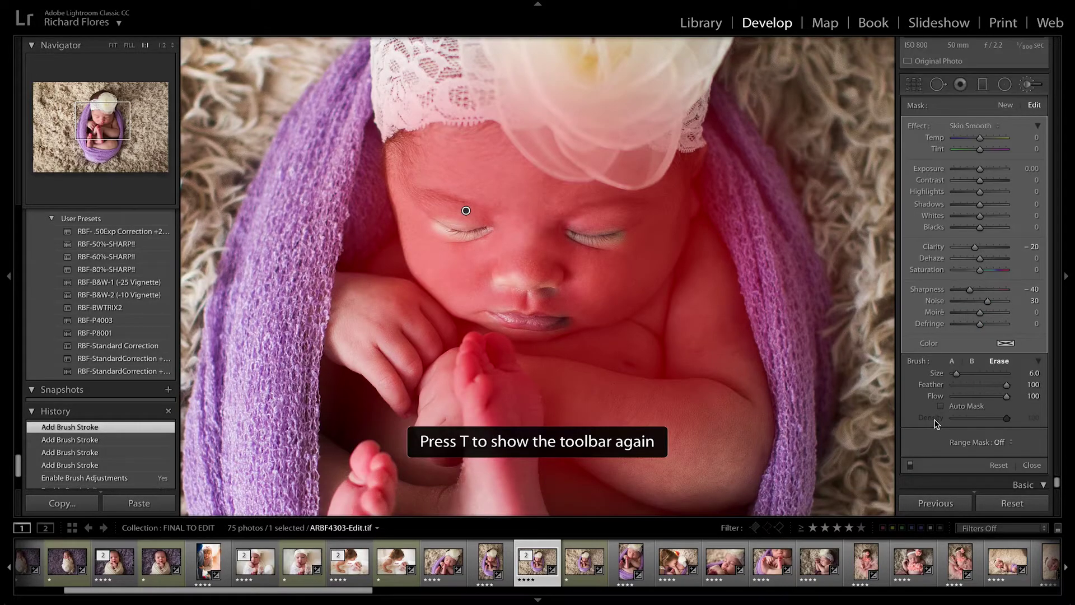
pyautogui.press('t')
pyautogui.scroll(3, 936, 424)
pyautogui.press('o')
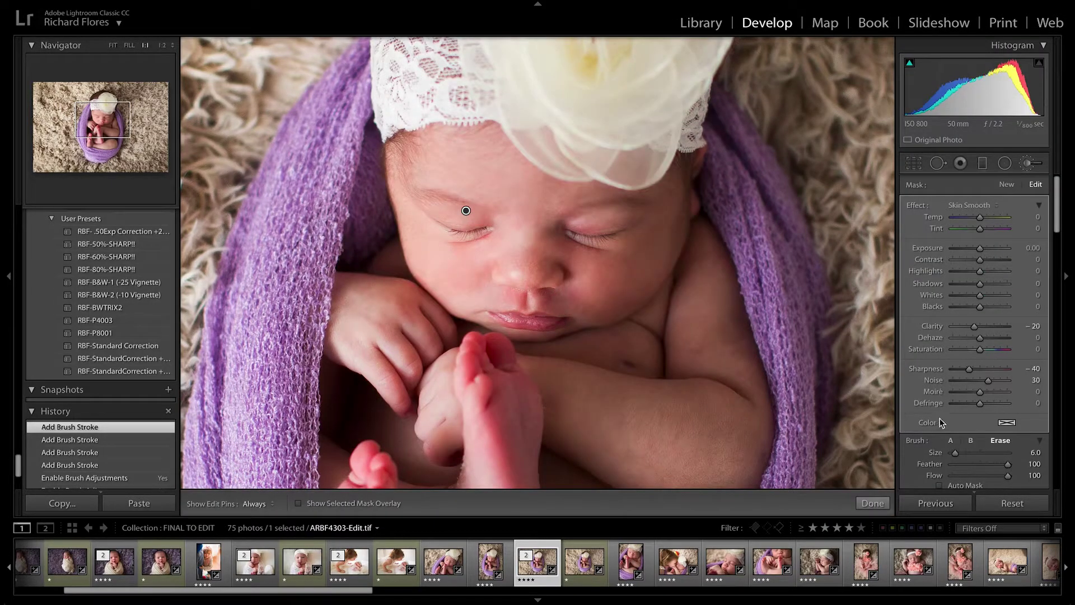
# Step: Compare the refined skin smoothing with the brush adjustments turned off and on
pyautogui.scroll(-3, 946, 439)
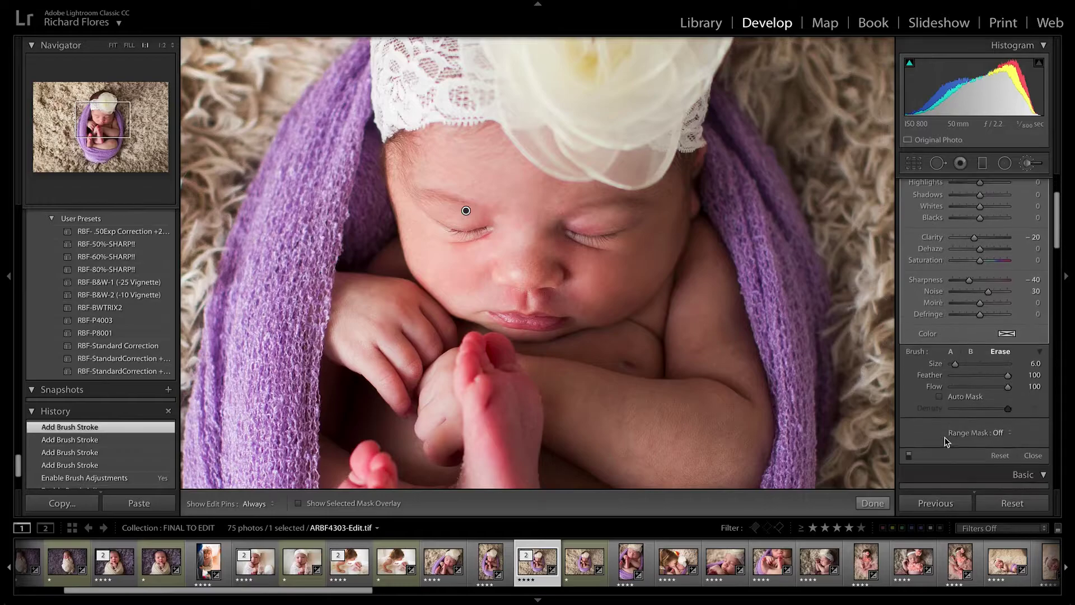
pyautogui.click(909, 452)
pyautogui.click(909, 452)
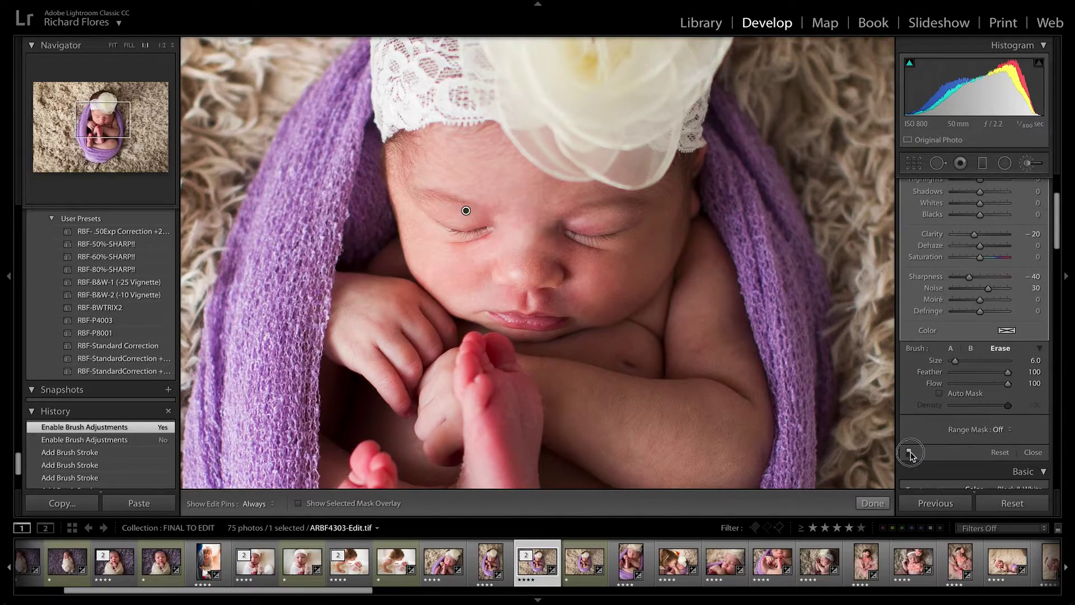
pyautogui.click(909, 452)
pyautogui.click(909, 451)
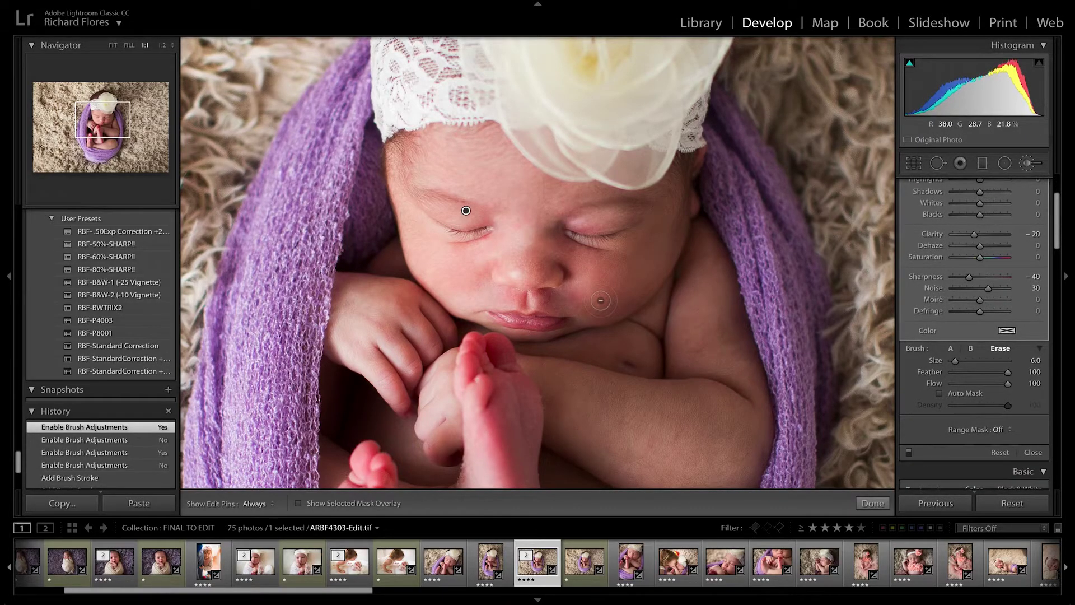
# Step: Draw a large radial filter centred on the baby, extending well beyond the purple wrap, with the Skin Smooth effect
pyautogui.press('z')
pyautogui.press('k')
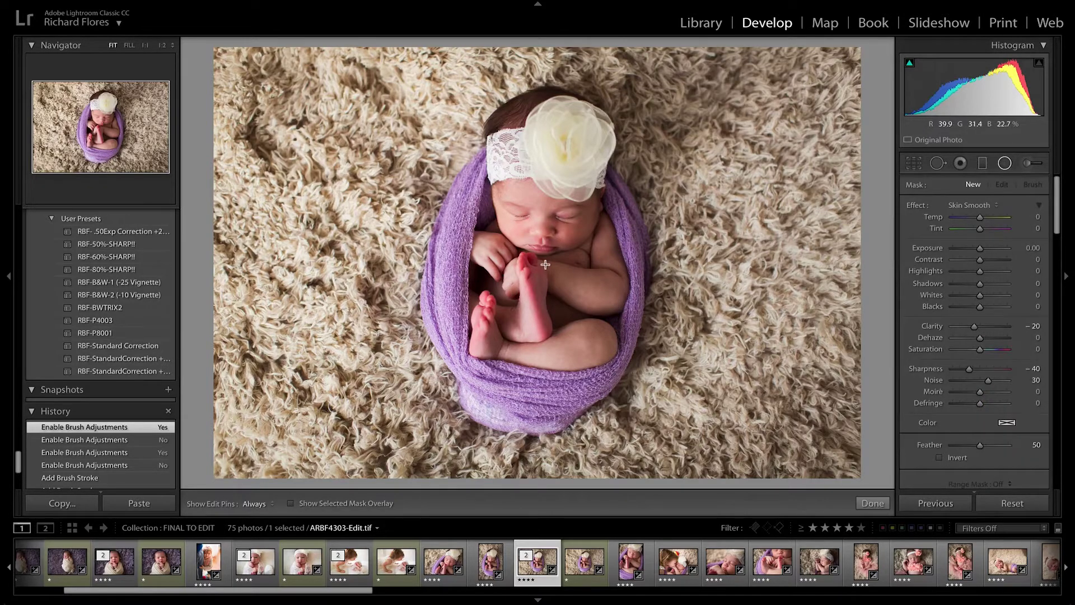
pyautogui.moveTo(536, 252); pyautogui.dragTo(757, 552)
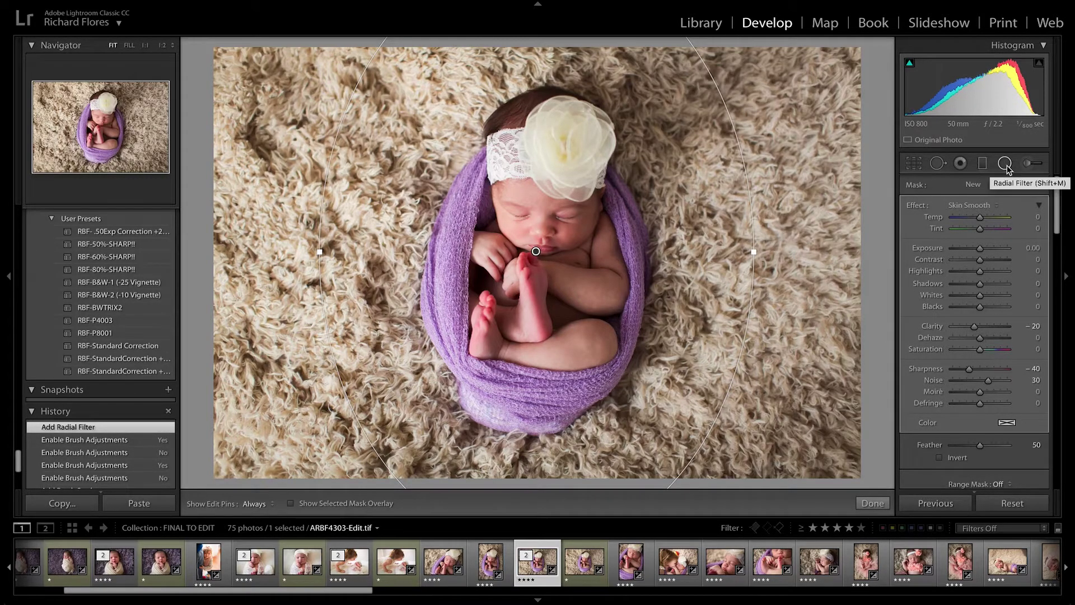
# Step: Change the radial filter's effect to LRT | Blur Brush, adjust its ellipse slightly around the baby, and close the filter
pyautogui.click(979, 205)
pyautogui.scroll(10, 979, 205)
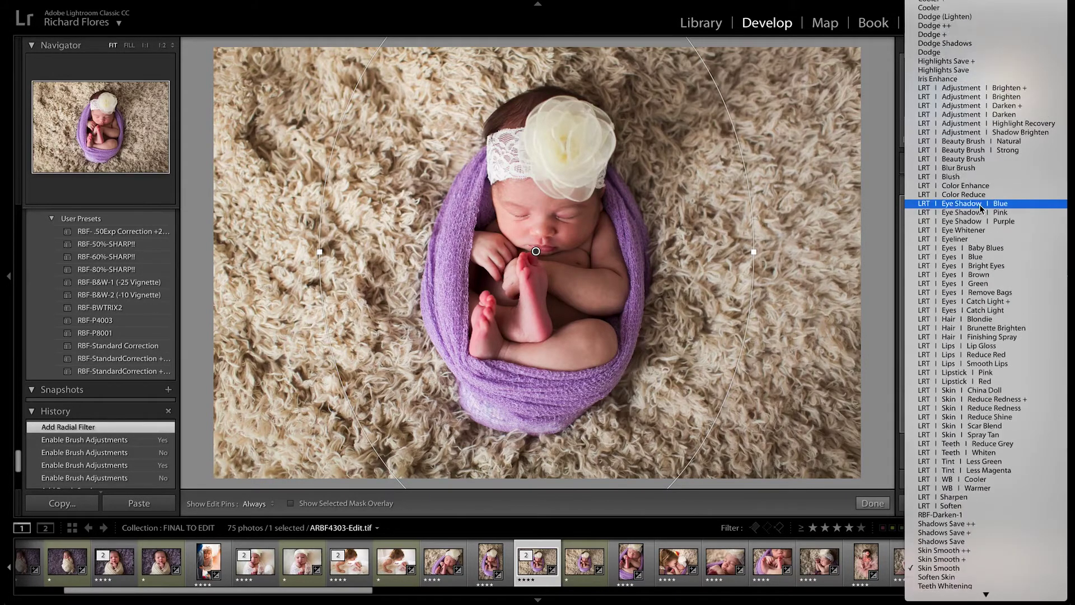
pyautogui.scroll(5, 980, 205)
pyautogui.click(977, 254)
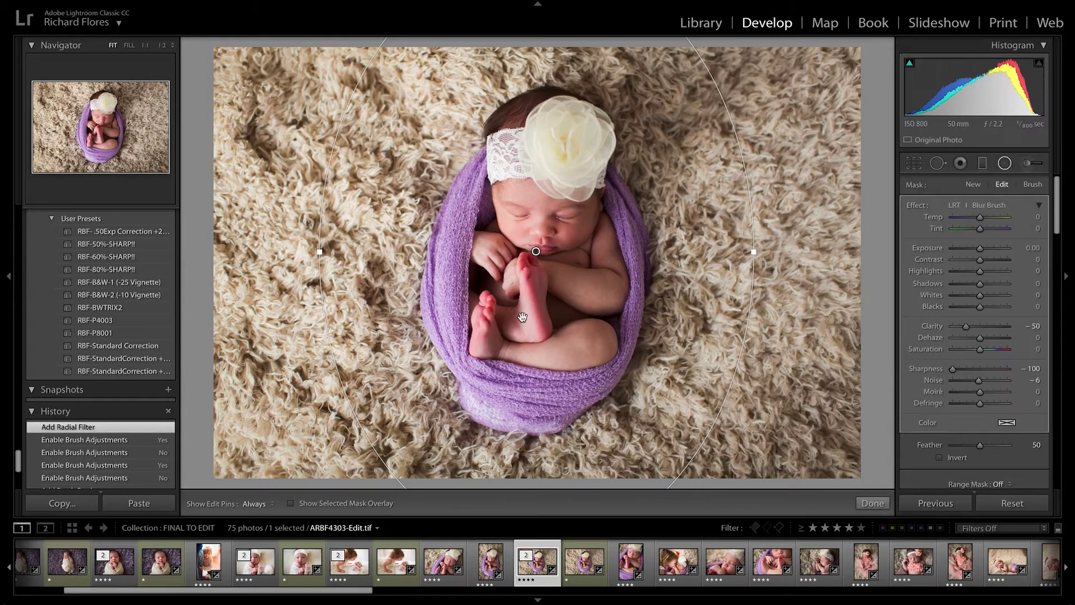
pyautogui.moveTo(569, 247); pyautogui.dragTo(574, 256)
pyautogui.moveTo(659, 287); pyautogui.dragTo(655, 287)
pyautogui.hotkey('shift', 'm')
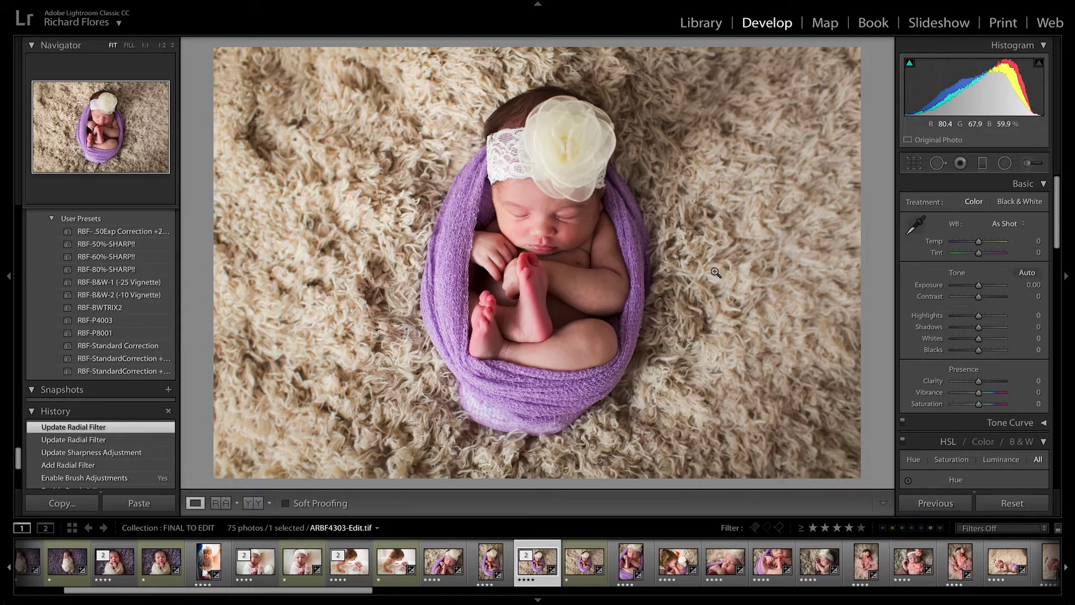
# Step: Paint the LRT | Adjustment | Darken + effect over the rug along the photo's left side and upper edge with adjustment brush sizes 37 to 48
pyautogui.click(1029, 164)
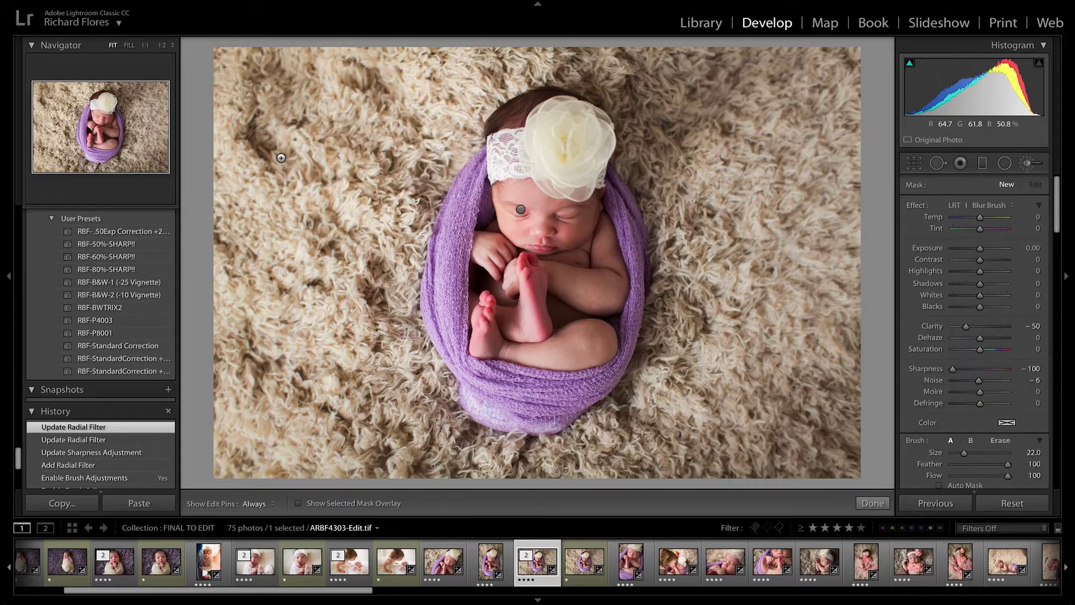
pyautogui.scroll(5, 296, 145)
pyautogui.click(975, 204)
pyautogui.click(994, 151)
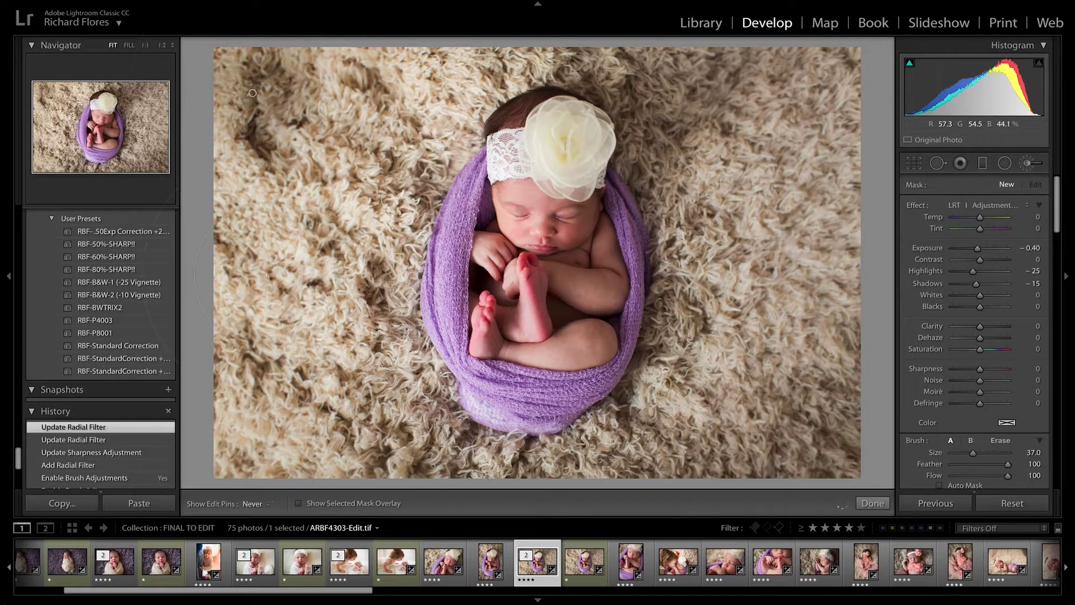
pyautogui.press('h')
pyautogui.moveTo(263, 474); pyautogui.dragTo(263, 474)
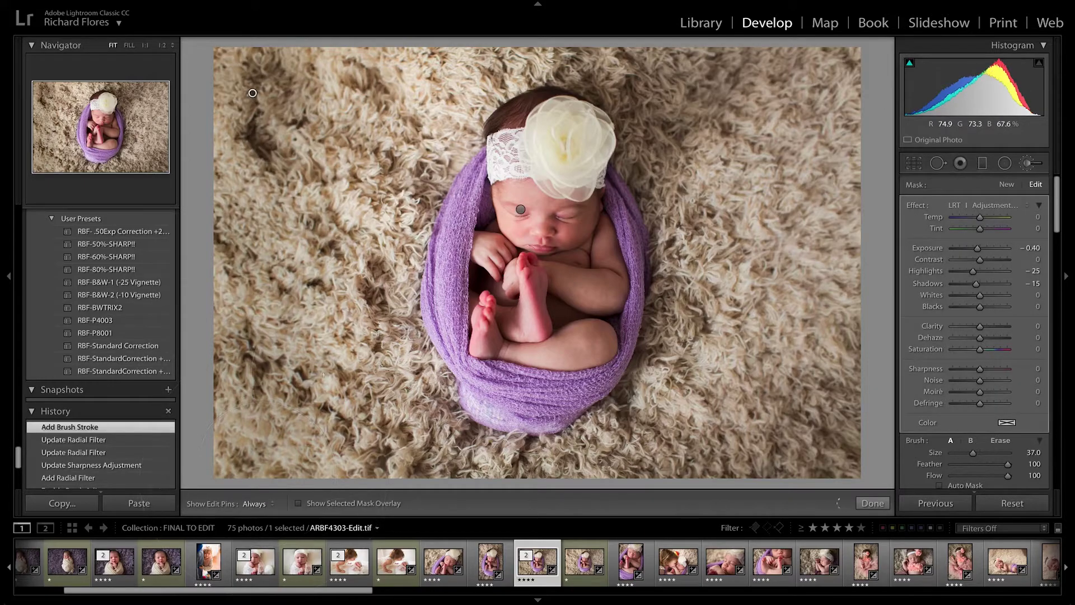
pyautogui.scroll(4, 303, 388)
pyautogui.moveTo(303, 388)
pyautogui.mouseDown()
pyautogui.moveTo(352, 336)
pyautogui.moveTo(312, 38)
pyautogui.mouseUp()
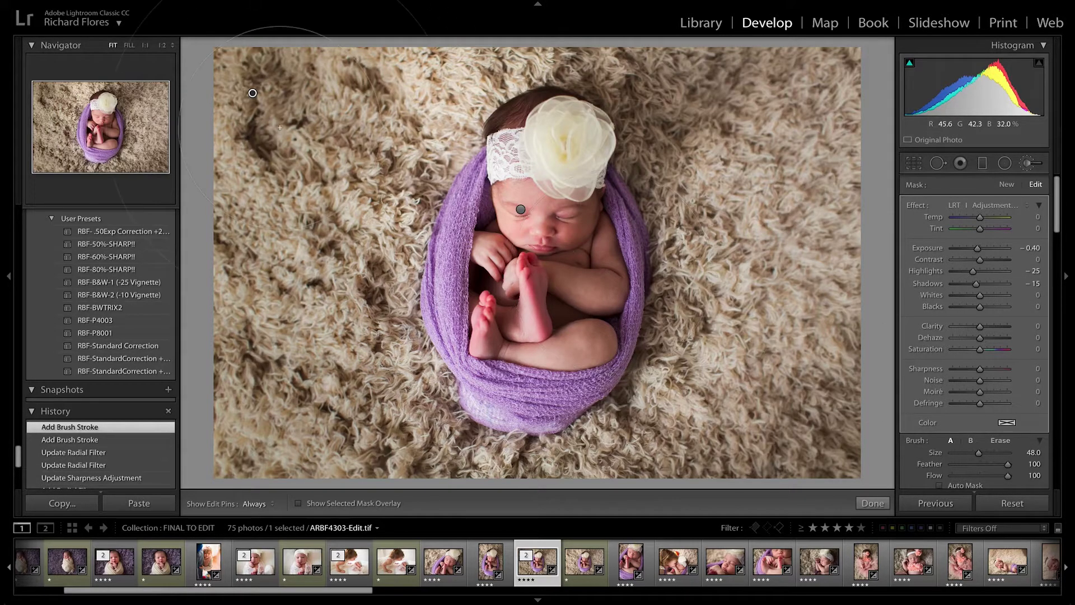
pyautogui.scroll(-5, 332, 47)
pyautogui.scroll(-1, 331, 47)
pyautogui.click(399, 47)
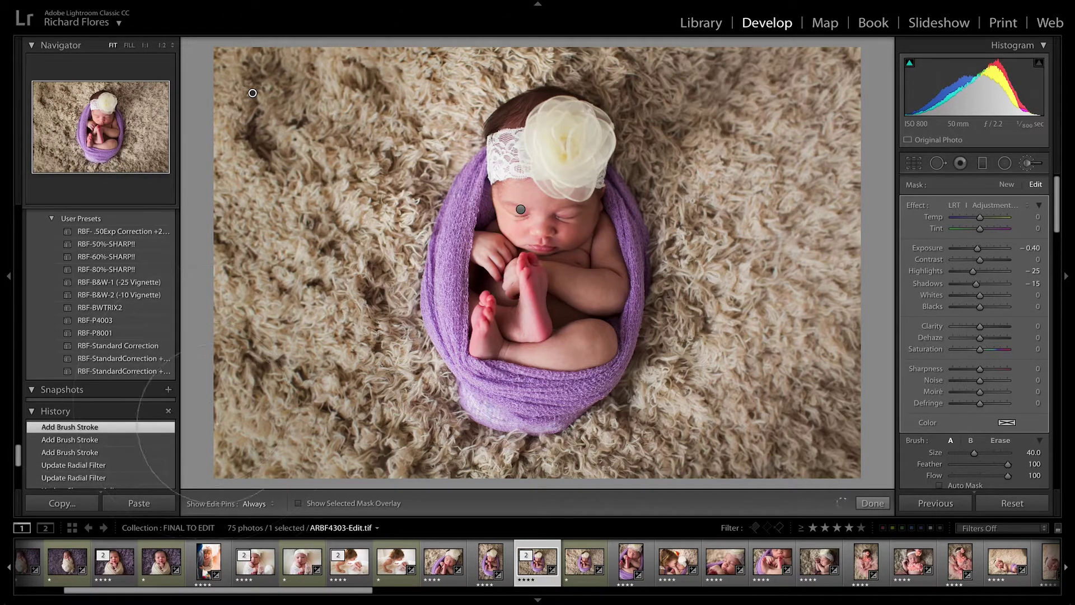
# Step: Soften the rug's darkening brush to Exposure -0.20, Highlights -15 and Shadows -10, and close the adjustment brush
pyautogui.click(1033, 247)
pyautogui.press('Down')
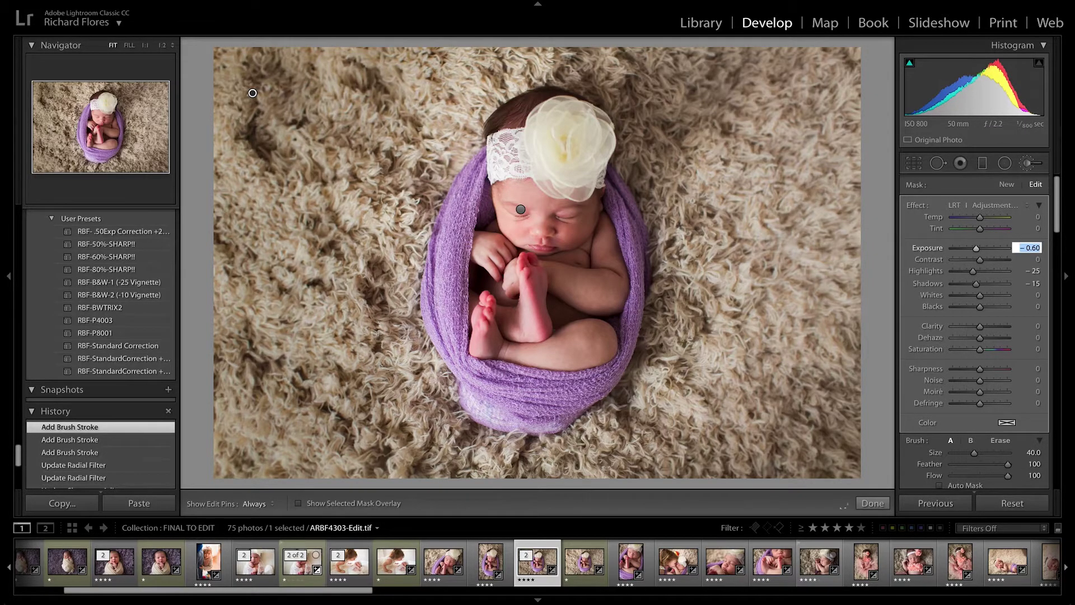
pyautogui.press('Up')
pyautogui.press('Up')
pyautogui.press('Tab')
pyautogui.press('Tab')
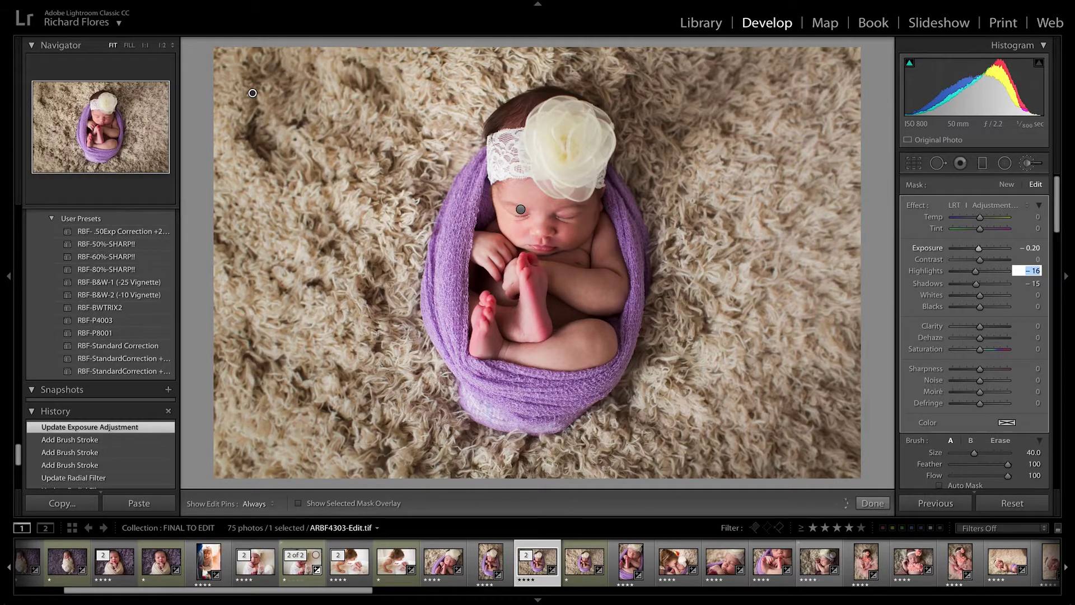
pyautogui.press('Tab')
pyautogui.press('Up')
pyautogui.press('Up')
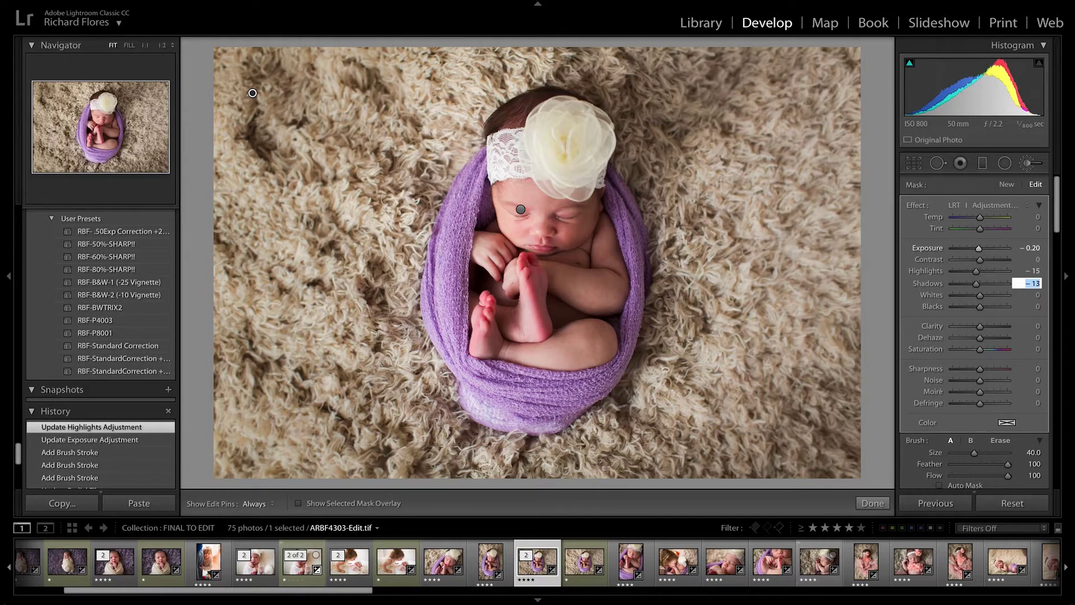
pyautogui.press('Return')
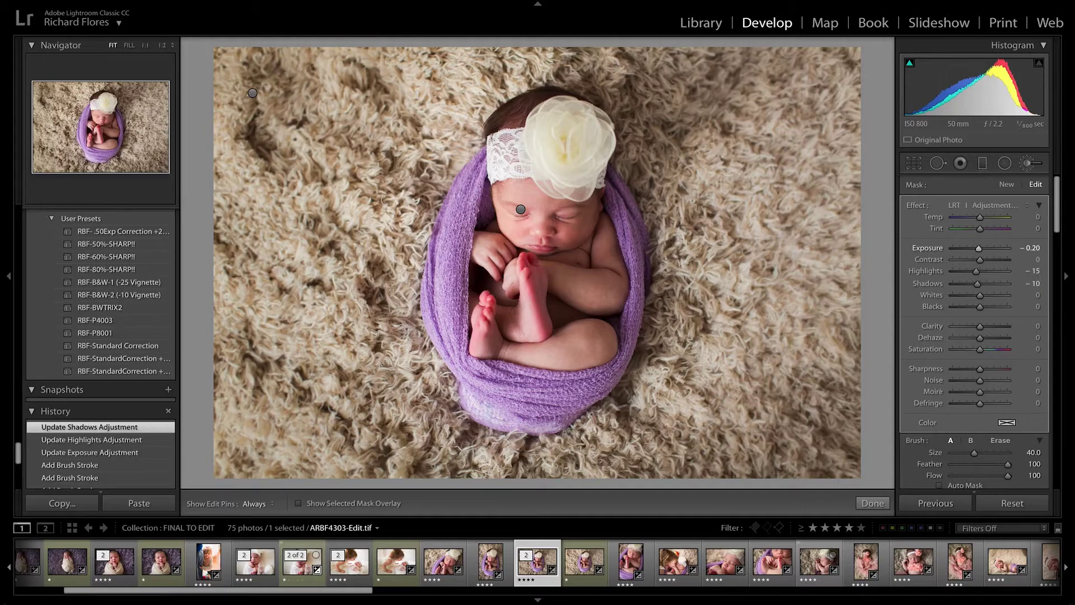
pyautogui.press('Return')
pyautogui.press('k')
# Step: Compare the edited photo with its before version, using a blacked-out surround
pyautogui.press('\\')
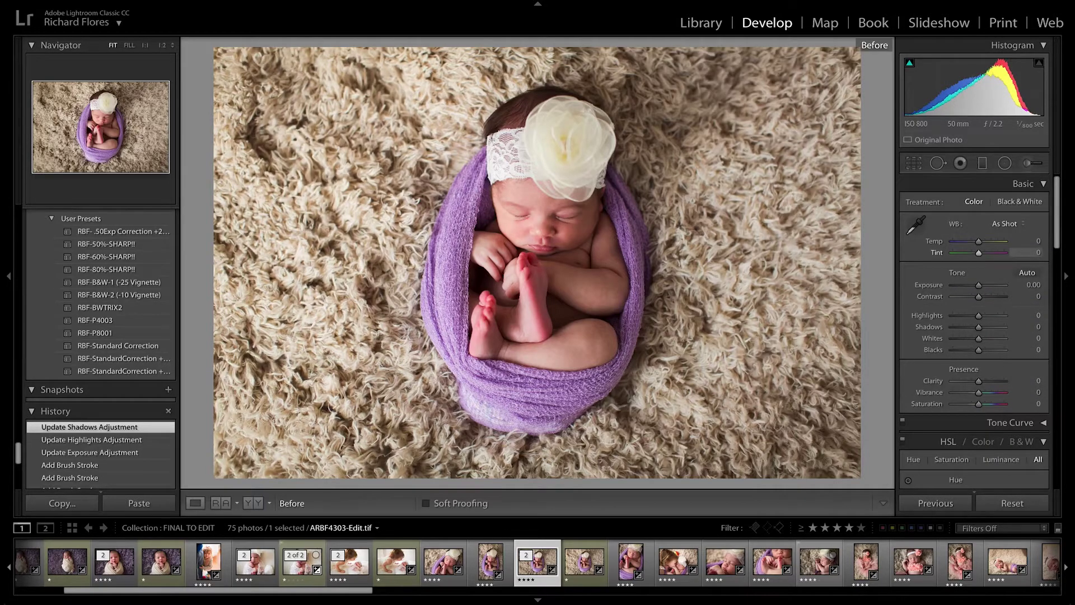
pyautogui.press('\\')
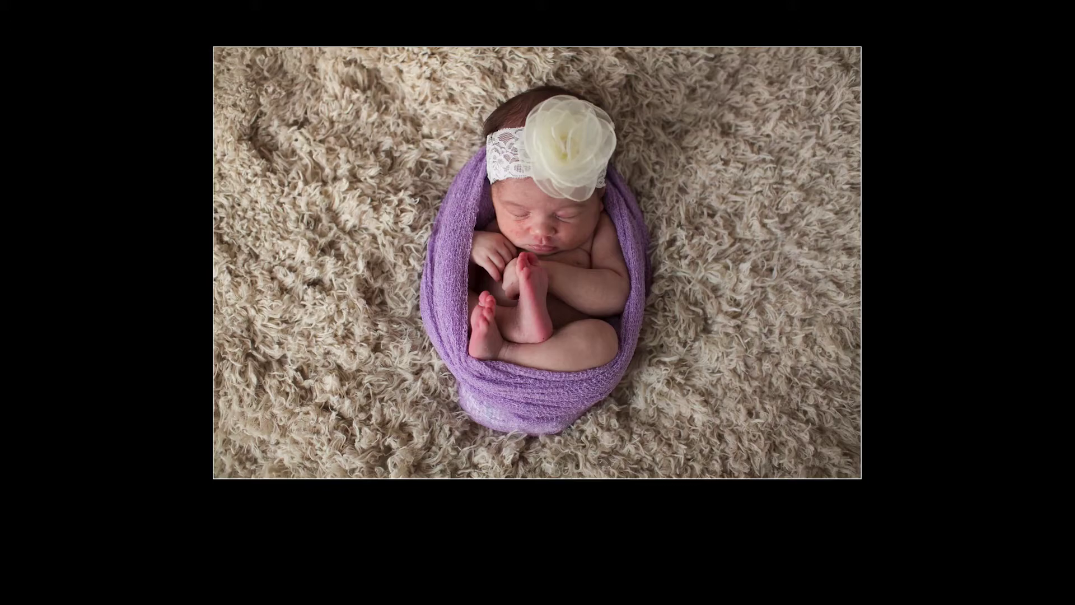
pyautogui.press('\\')
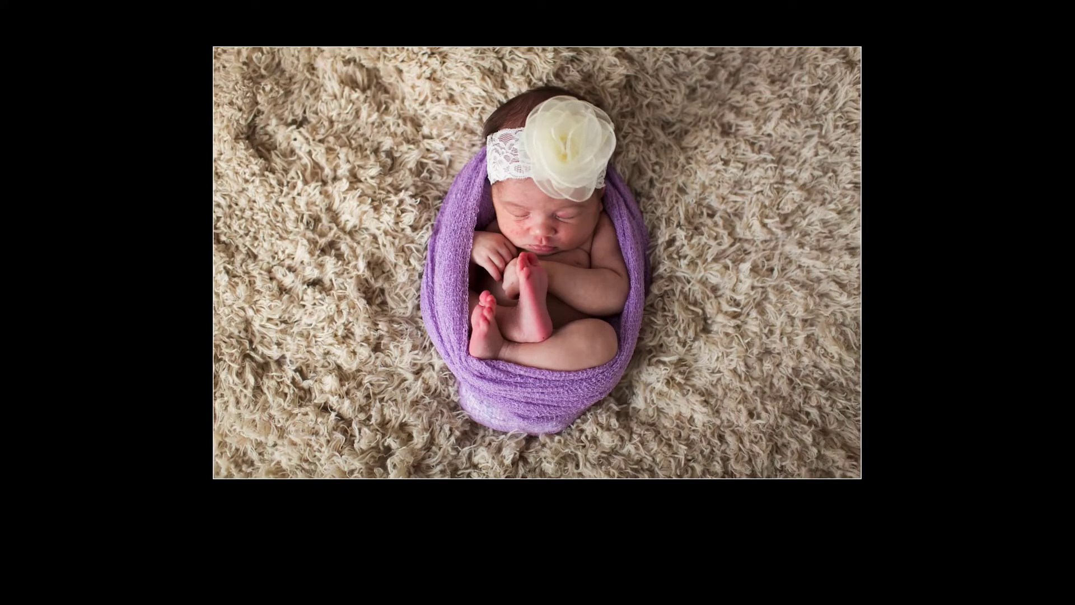
pyautogui.press('\\')
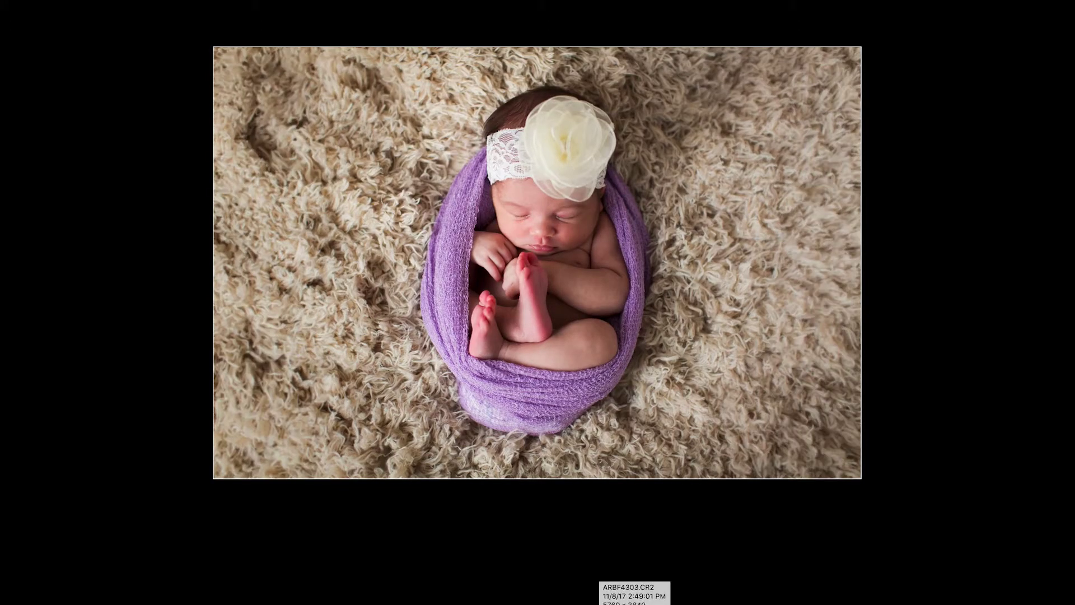
pyautogui.press('l')
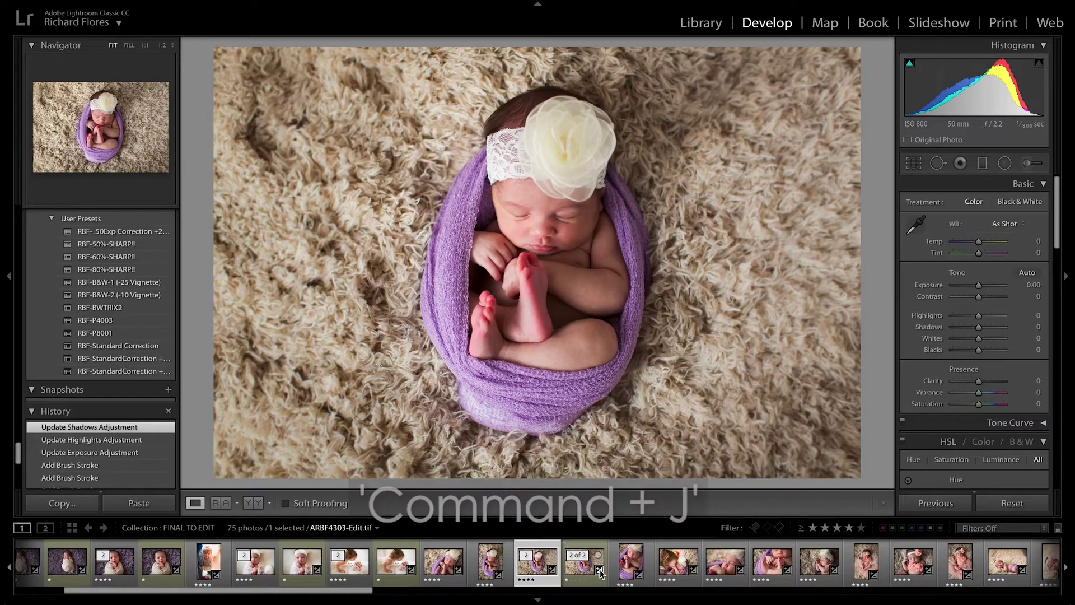
# Step: Create a virtual copy of the retouched photo and give it the RBF-P4003 preset after trying RBF-BWTRIX2
pyautogui.press('super+apostrophe')
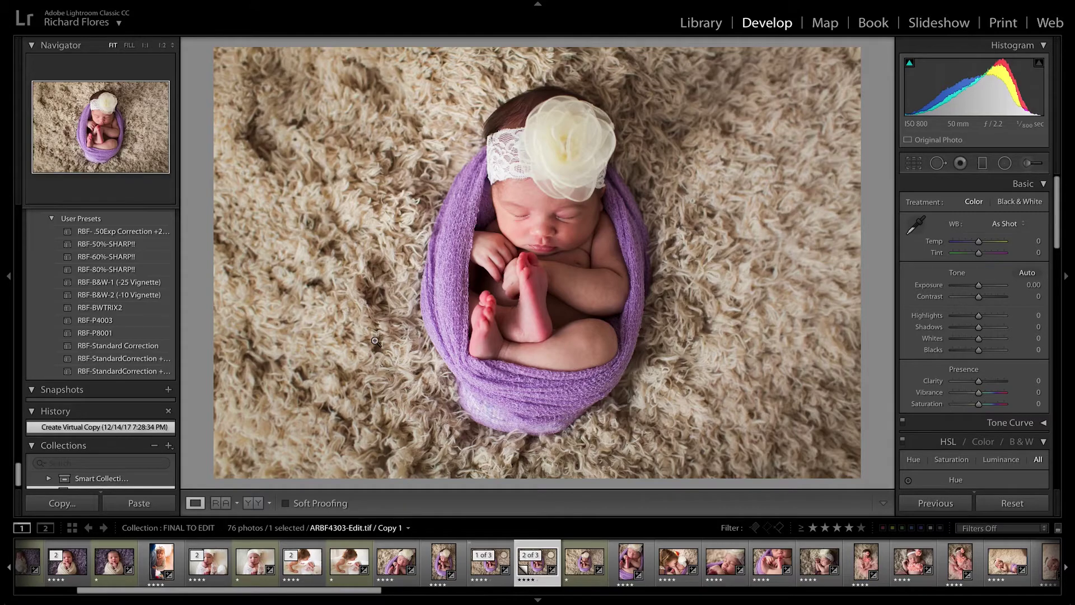
pyautogui.click(119, 308)
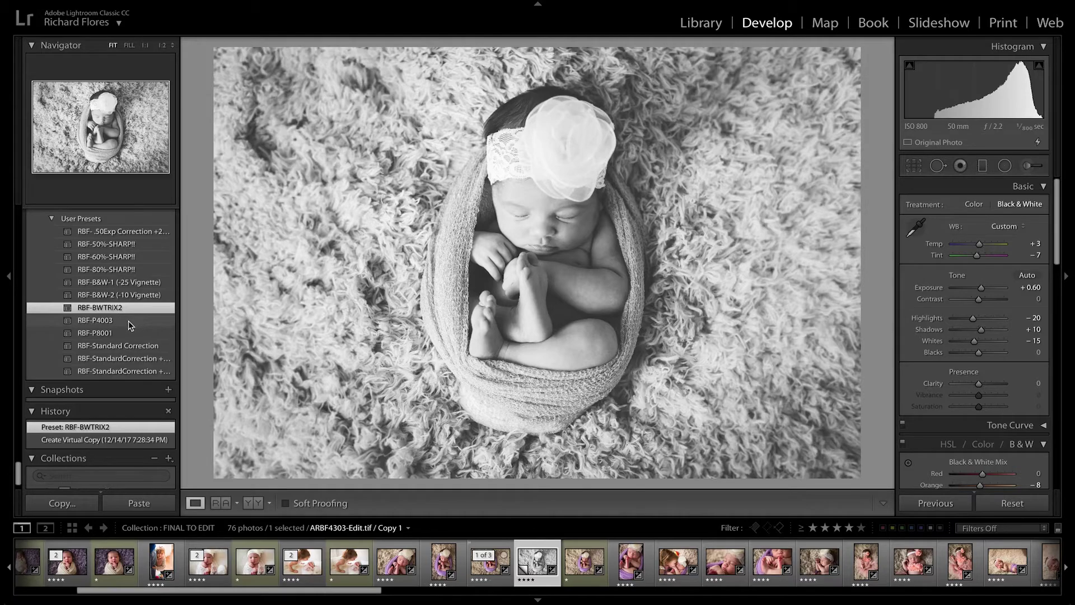
pyautogui.click(129, 325)
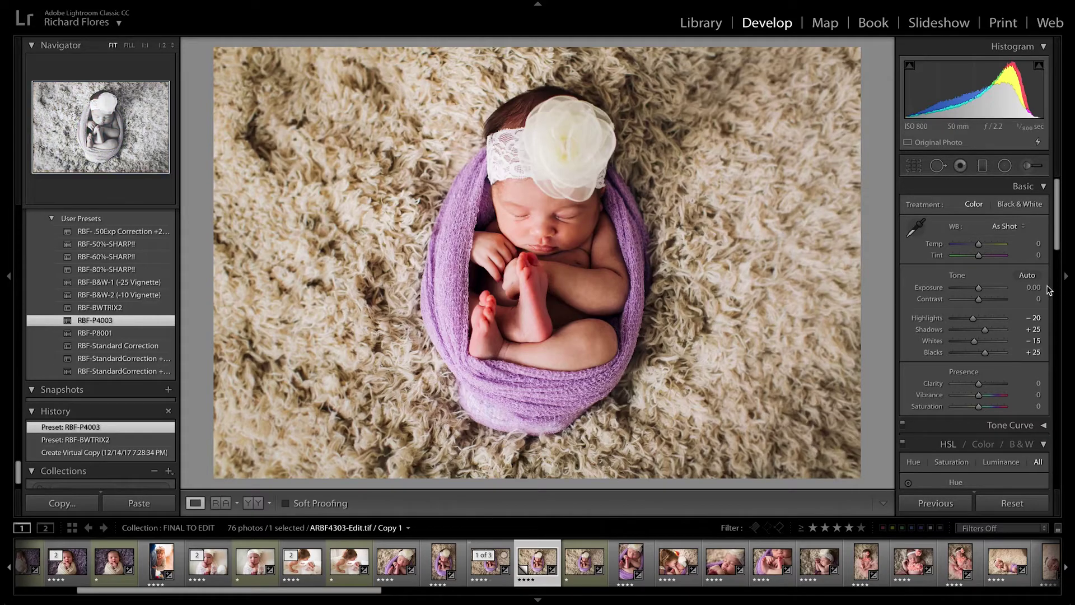
# Step: Set the Orange saturation of the virtual copy to -10
pyautogui.scroll(-5, 1027, 343)
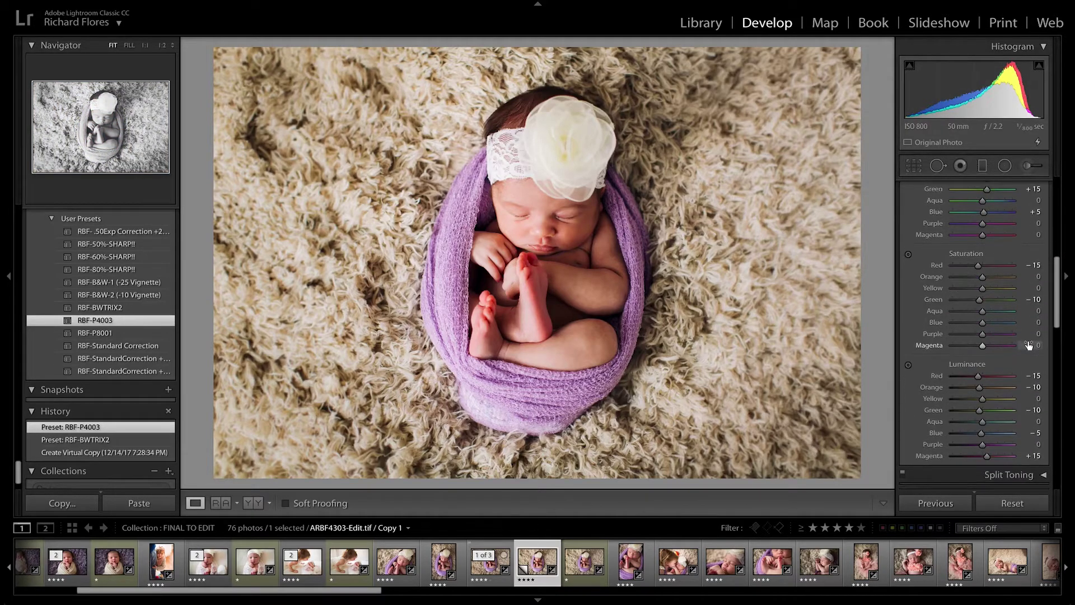
pyautogui.click(1032, 277)
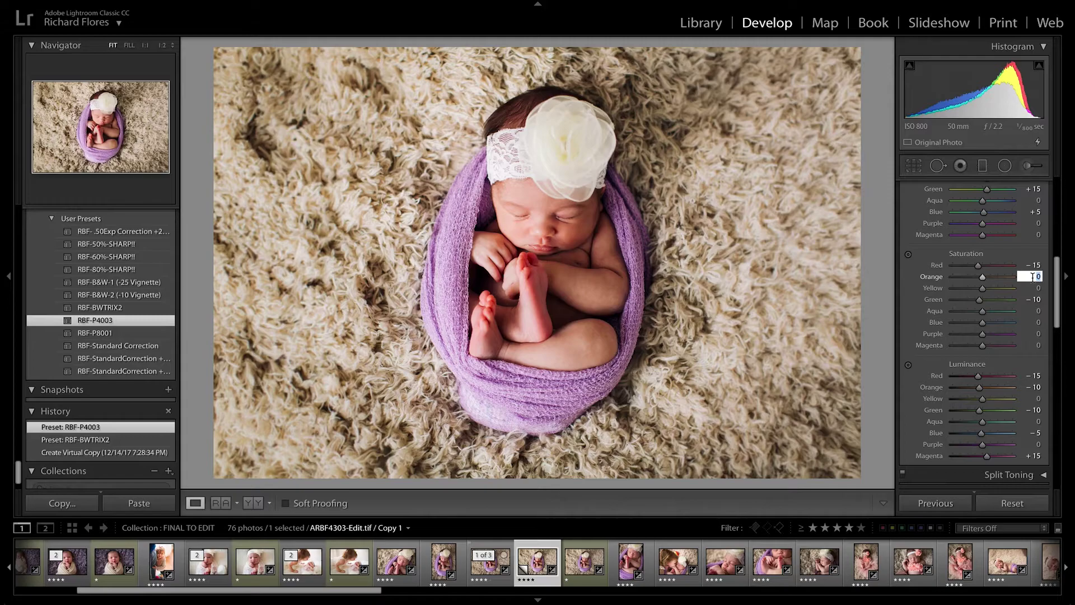
pyautogui.press('Down')
pyautogui.press('Down')
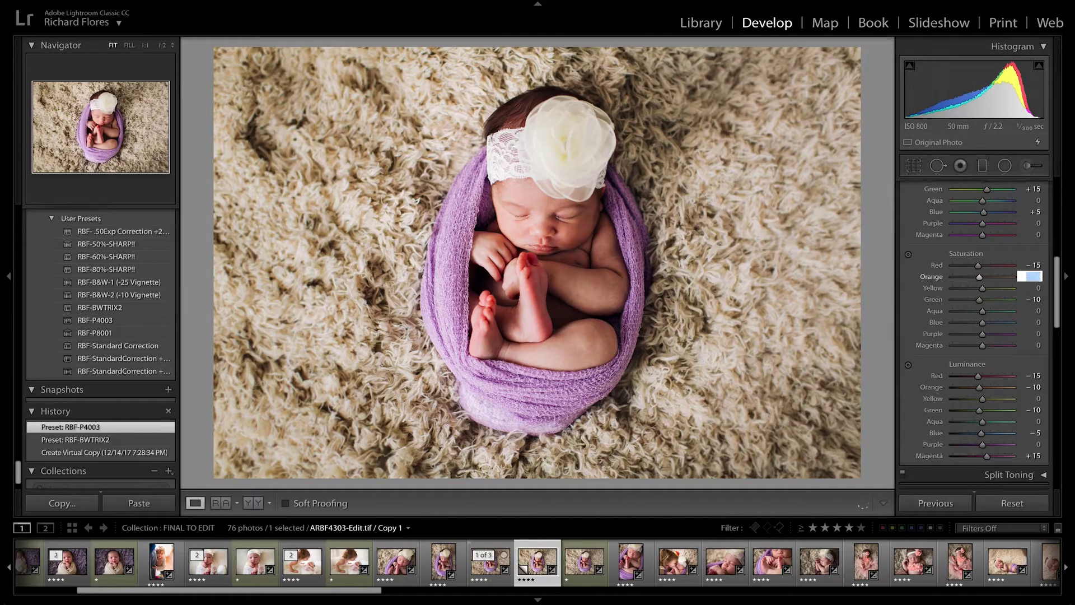
pyautogui.press('Return')
# Step: Paint a size 24 adjustment brush from the baby's face down to the legs and set its effect to LRT | Adjustment | Brighten
pyautogui.click(1024, 165)
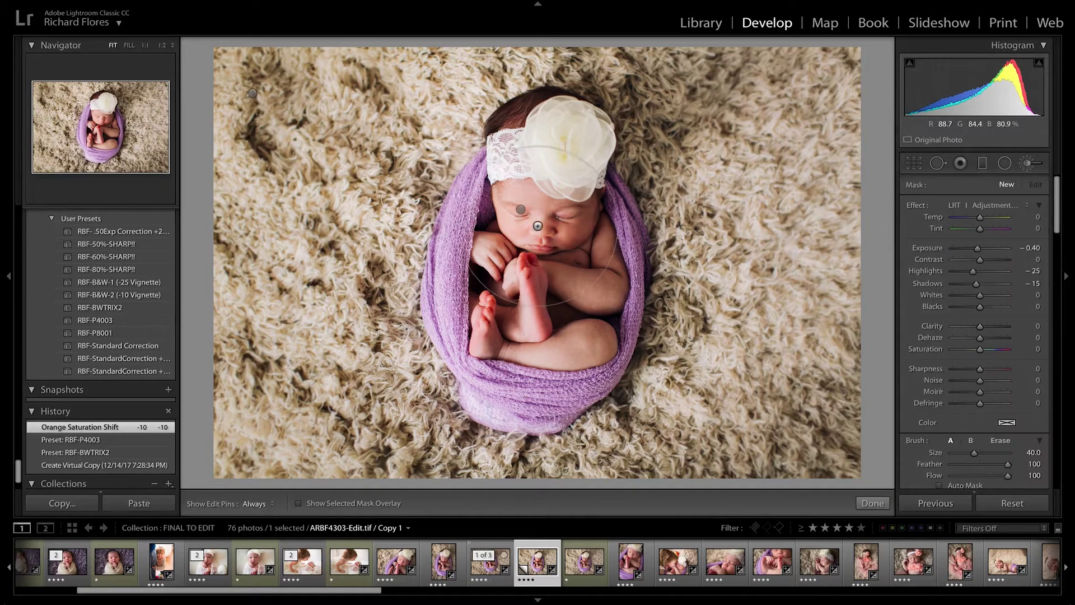
pyautogui.scroll(-5, 582, 228)
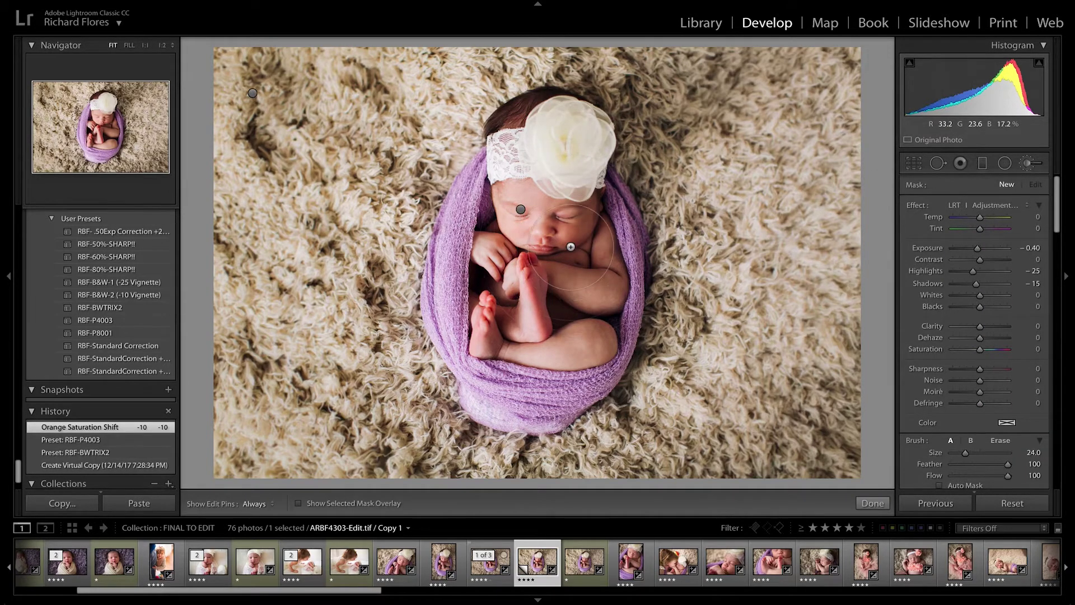
pyautogui.press('h')
pyautogui.moveTo(568, 217)
pyautogui.mouseDown()
pyautogui.moveTo(568, 333)
pyautogui.moveTo(579, 330)
pyautogui.mouseUp()
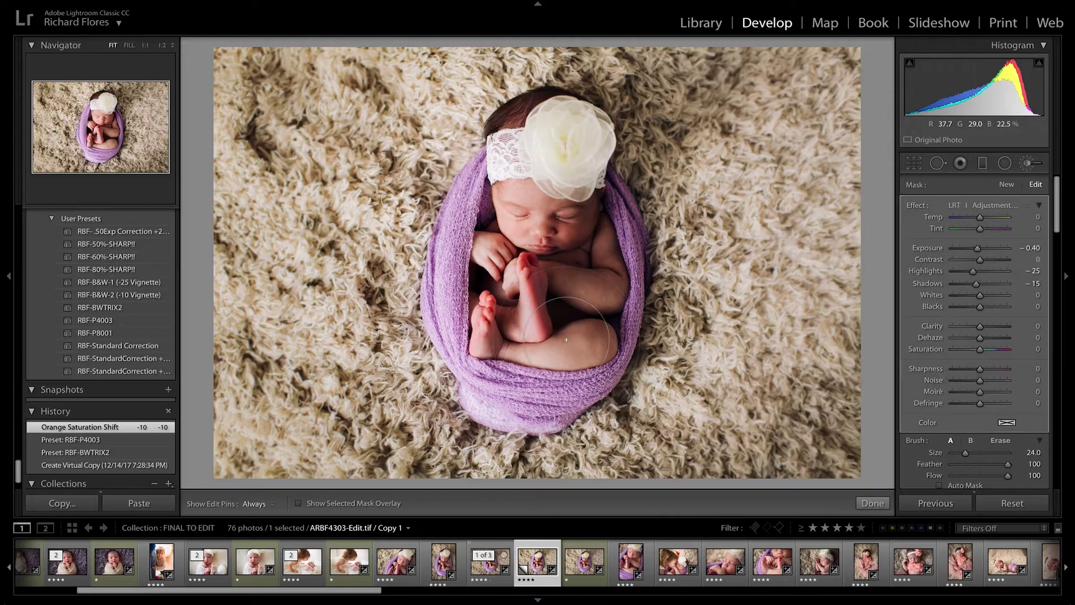
pyautogui.press('h')
pyautogui.click(996, 204)
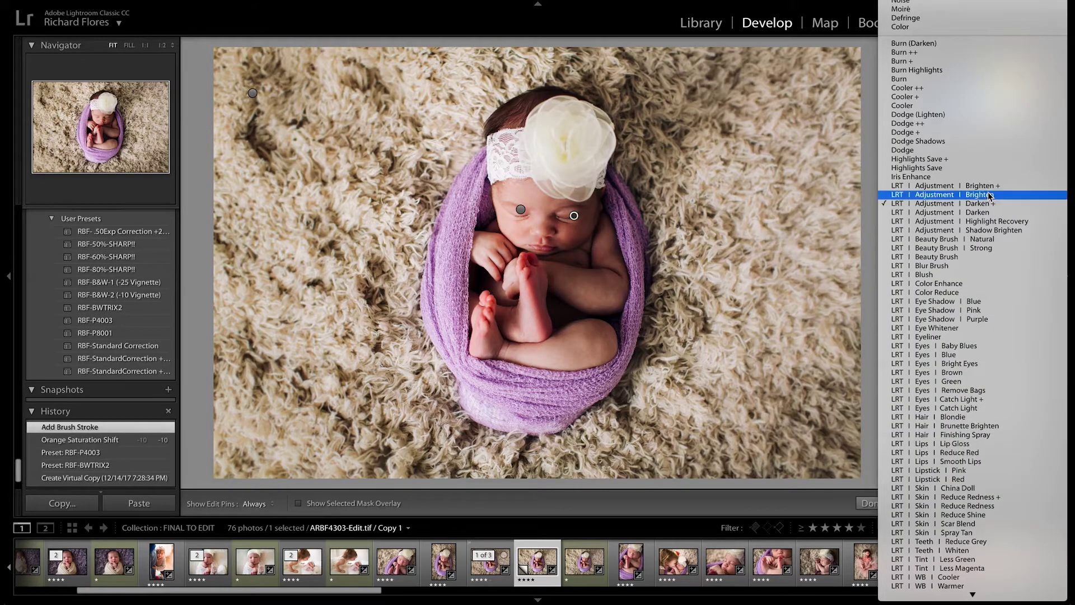
pyautogui.click(987, 192)
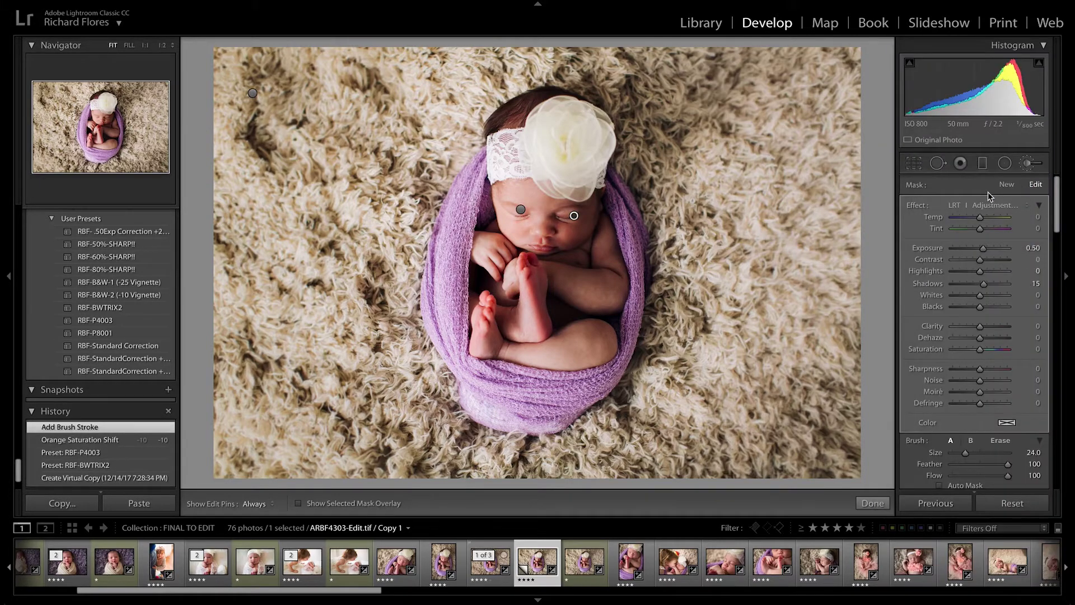
# Step: Set the baby's brightening brush to Exposure 0.30, lower its Shadows slightly, and close the adjustment brush
pyautogui.click(1032, 248)
pyautogui.write('0.3')
pyautogui.press('Return')
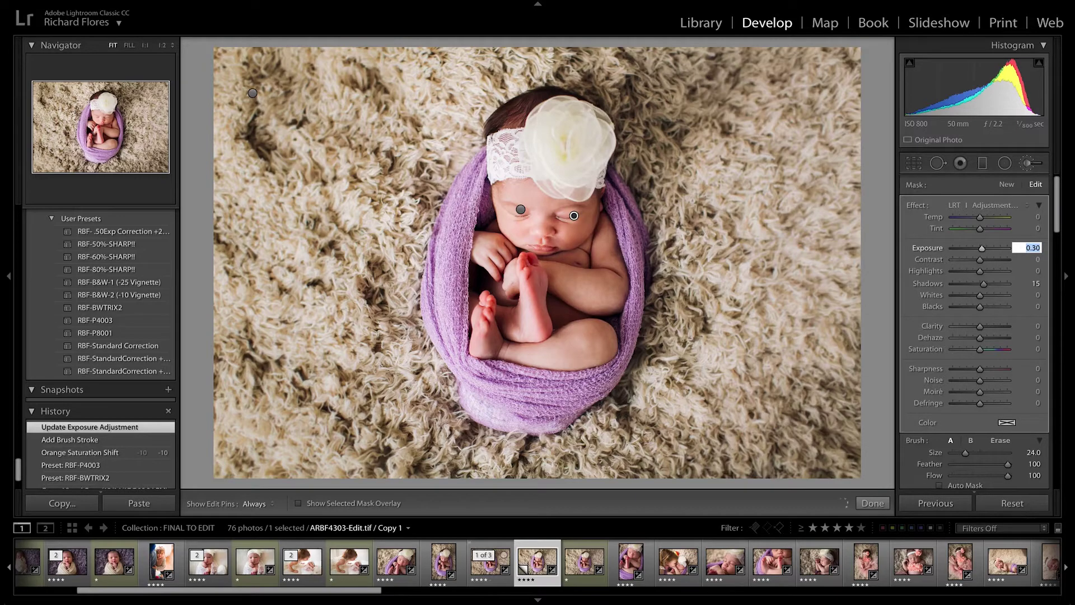
pyautogui.press('Tab')
pyautogui.press('Tab')
pyautogui.press('Tab')
pyautogui.press('Down')
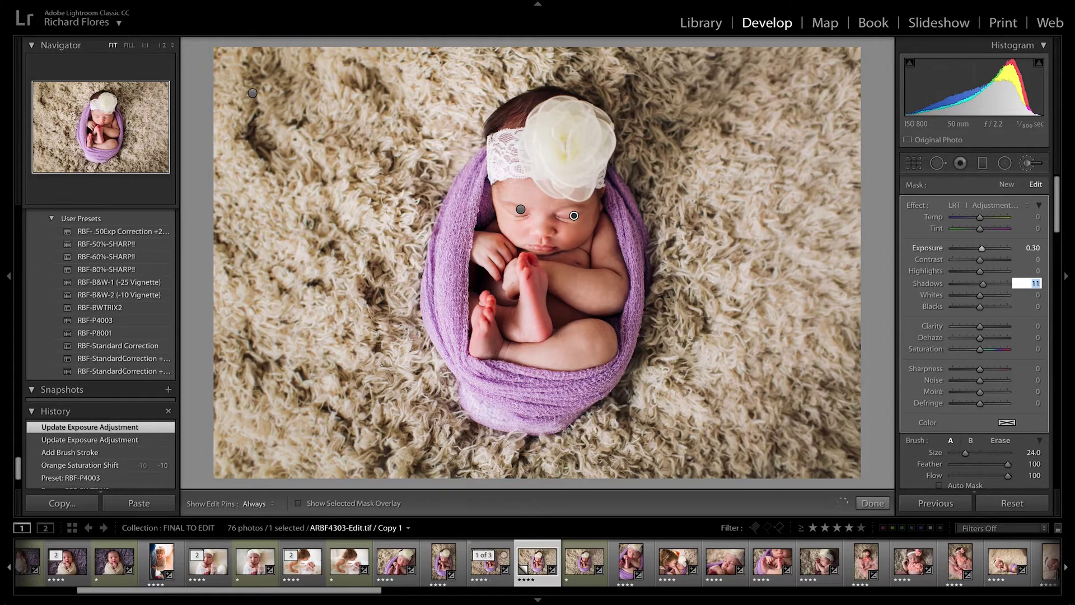
pyautogui.press('Return')
pyautogui.press('k')
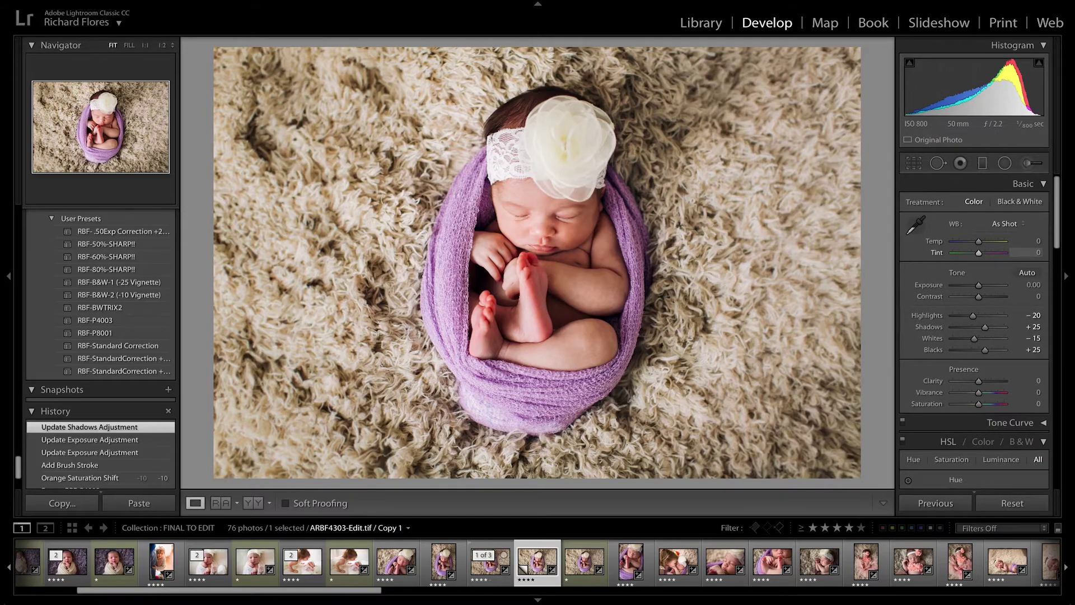
# Step: Compare the virtual copy with its before view and with the retouched original
pyautogui.press('\\')
pyautogui.press('\\')
pyautogui.press('Left')
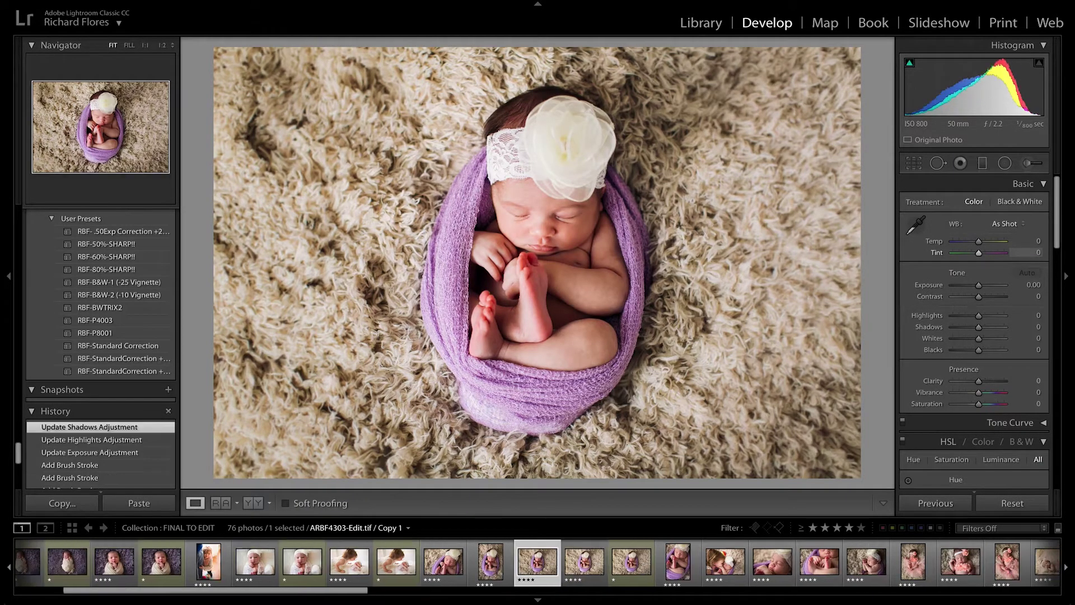
pyautogui.hotkey('ctrl', "'")
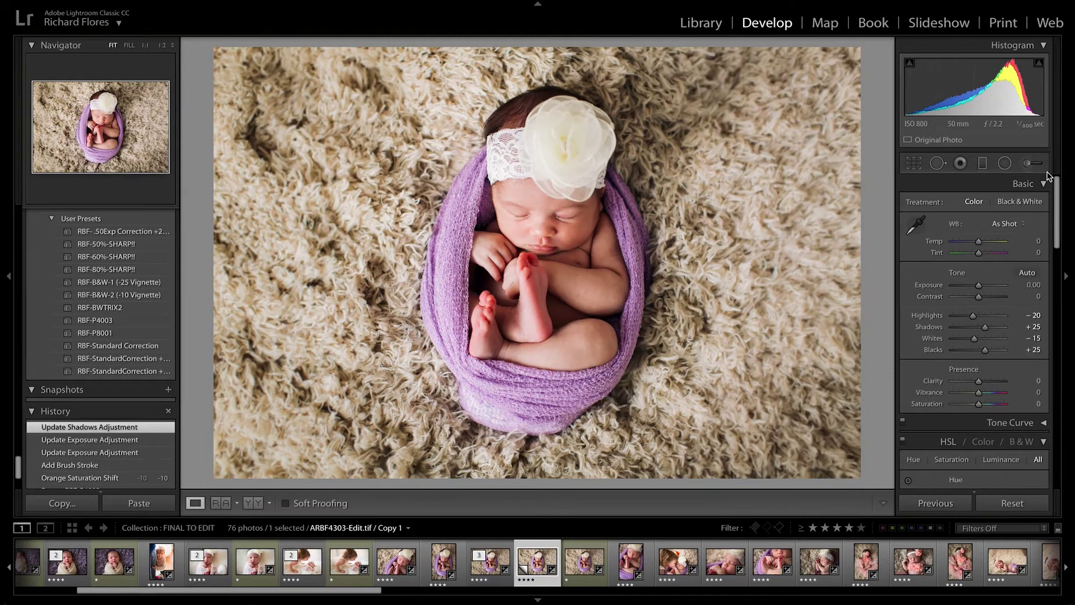
# Step: Draw an upright radial filter around the baby and purple wrap with the LRT | Adjustment | Darken + effect
pyautogui.click(1005, 163)
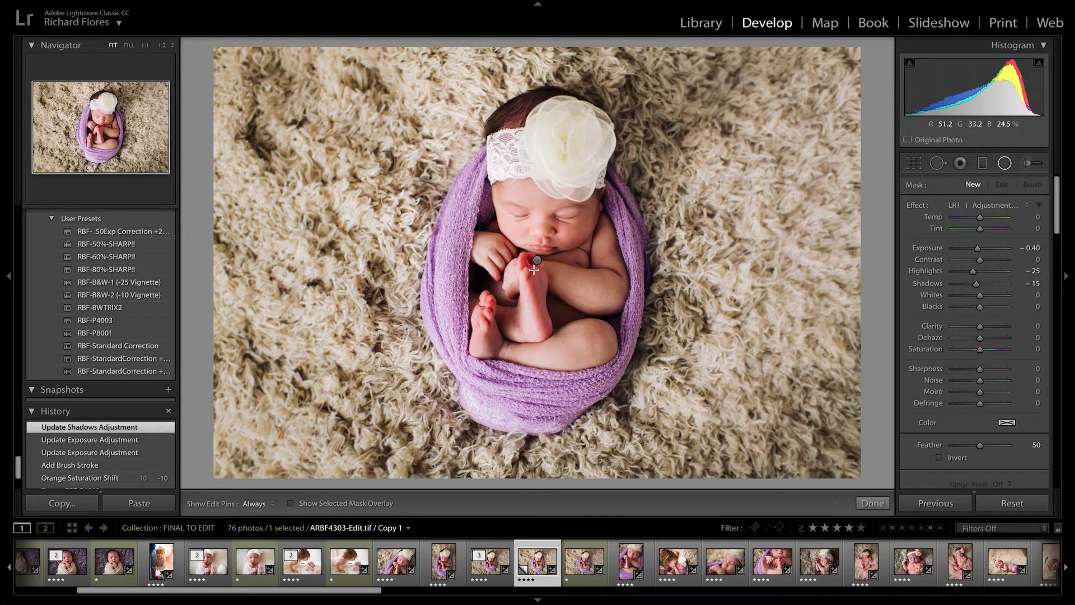
pyautogui.moveTo(536, 259); pyautogui.dragTo(667, 466)
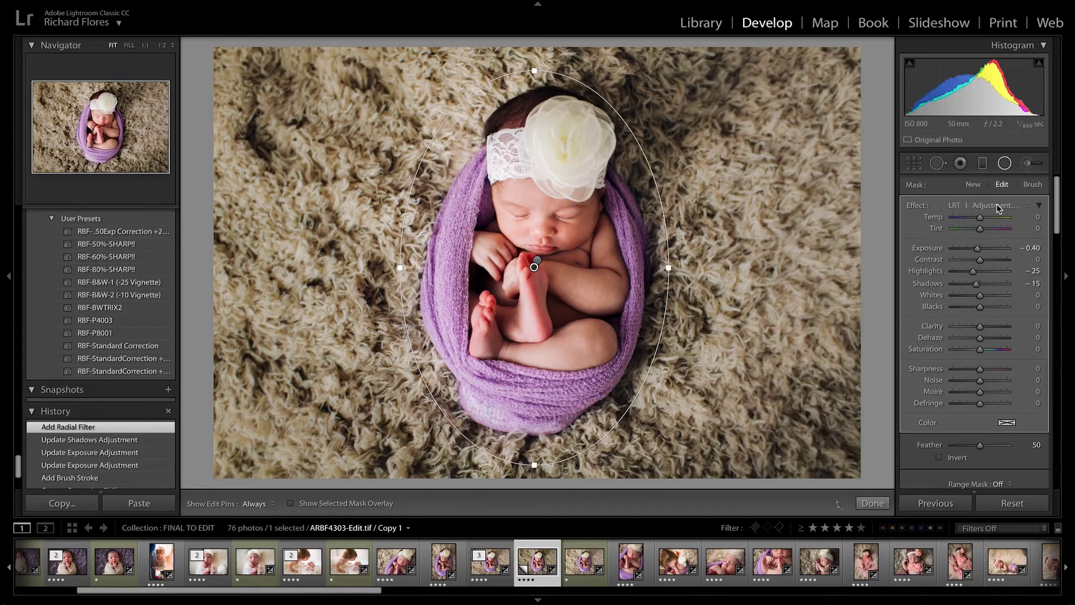
# Step: Change the radial filter's effect to LRT | Adjustment | Darken, close it, and compare the virtual copy with the retouched original
pyautogui.click(994, 205)
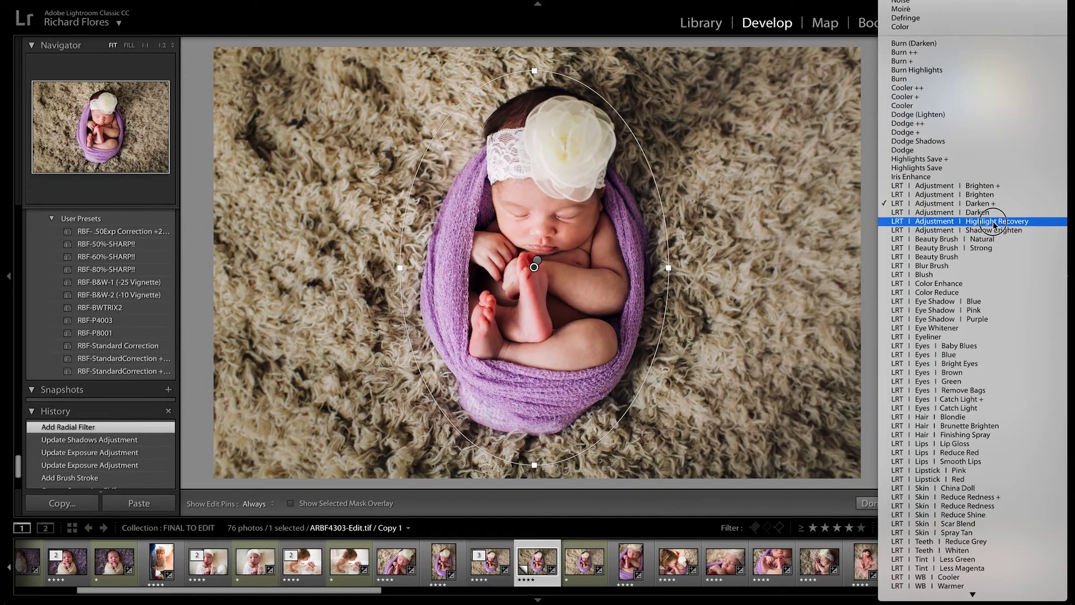
pyautogui.click(990, 212)
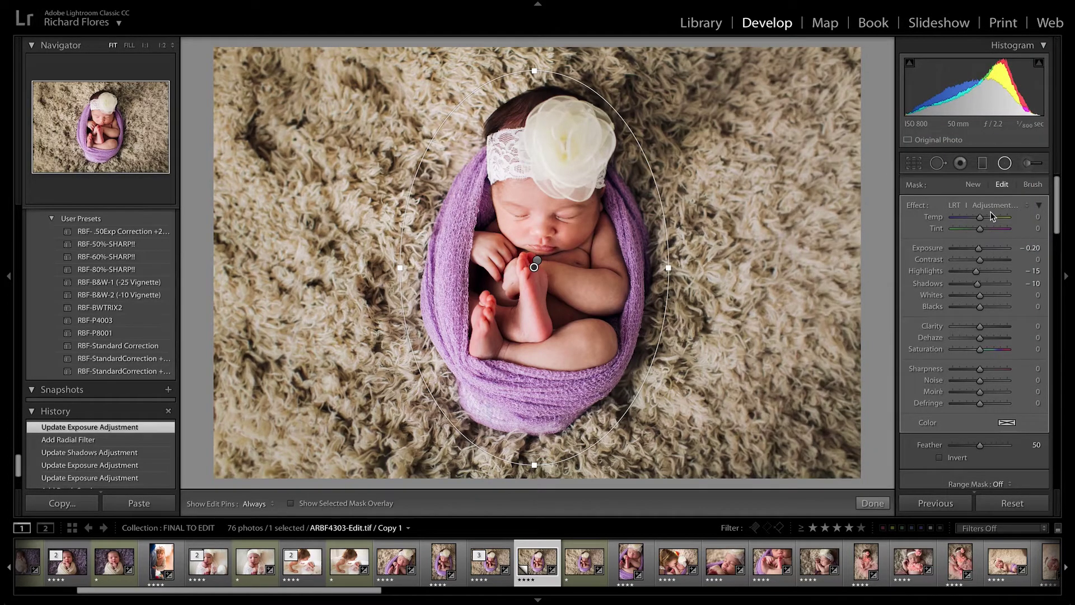
pyautogui.hotkey('shift', 'm')
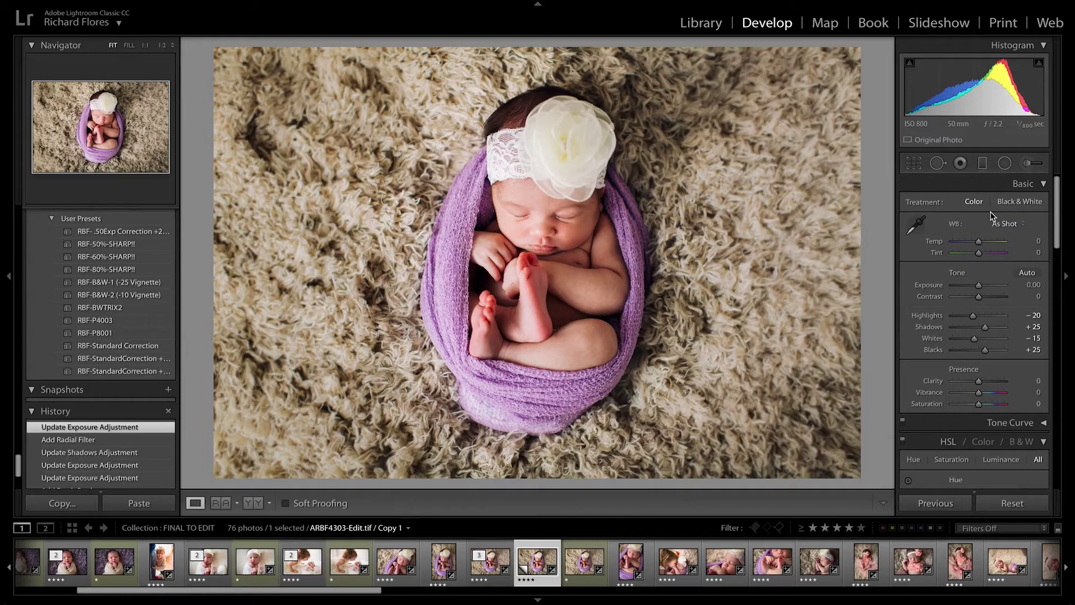
pyautogui.press('Left')
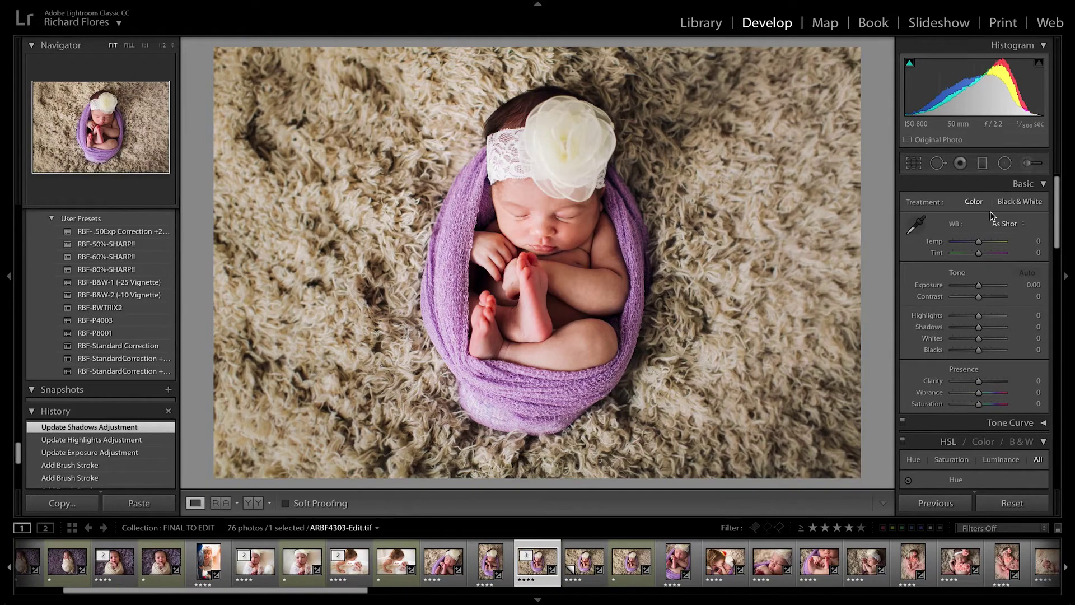
pyautogui.press('Right')
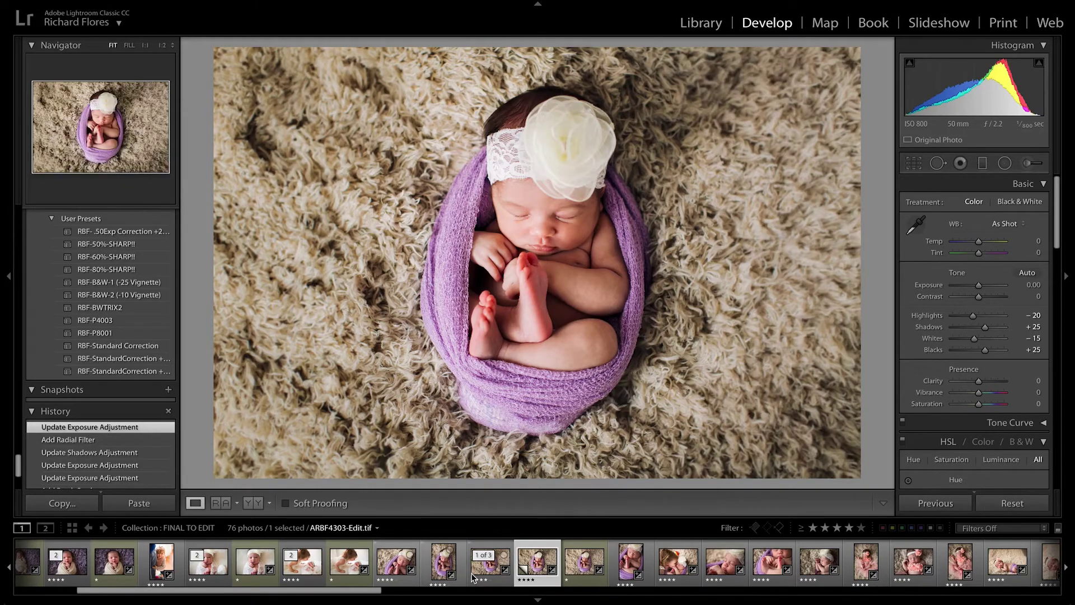
# Step: Compare the raw and edited versions of the swaddled baby photos on the purple rug and the white lace headband portrait
pyautogui.scroll(4, 472, 577)
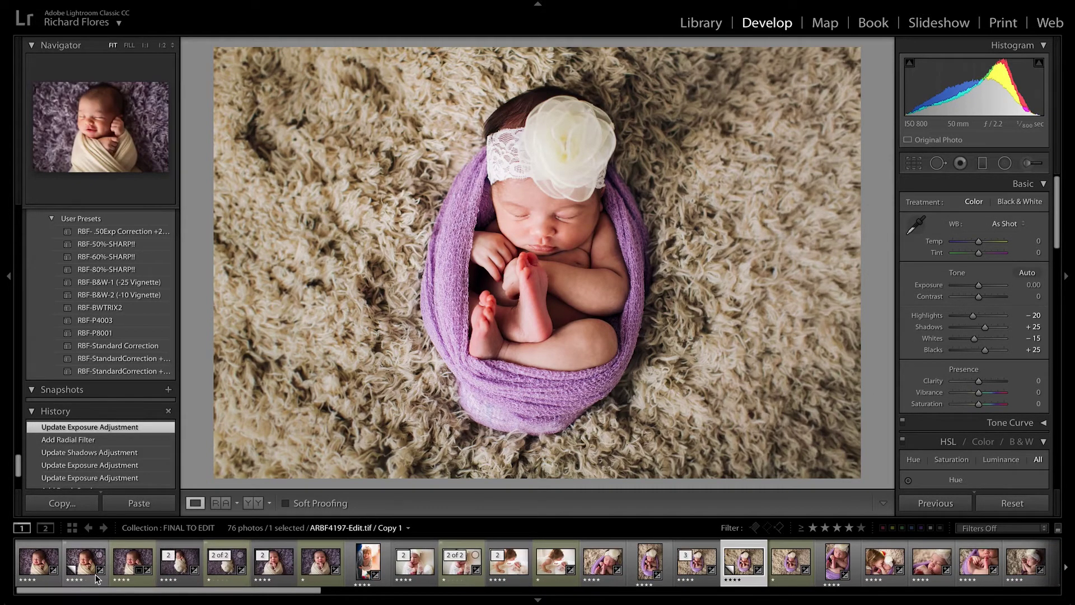
pyautogui.click(119, 571)
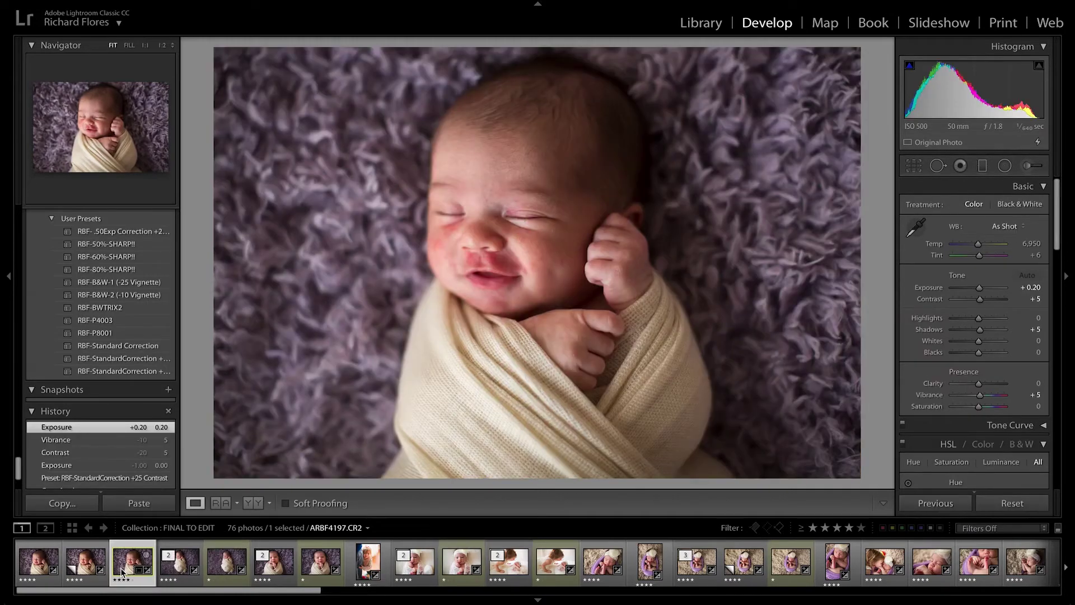
pyautogui.press('\\')
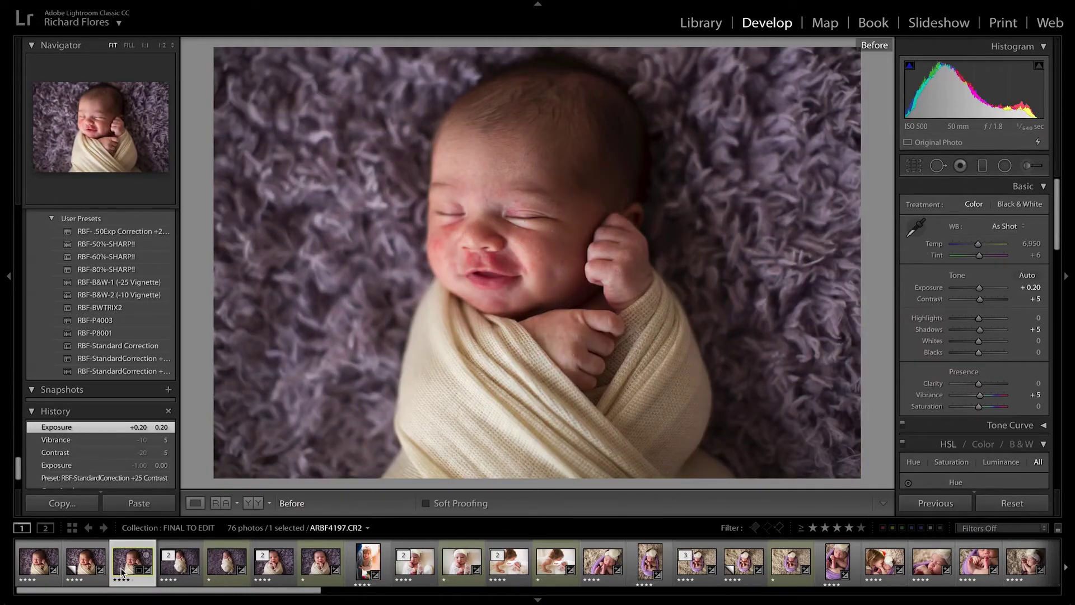
pyautogui.click(83, 569)
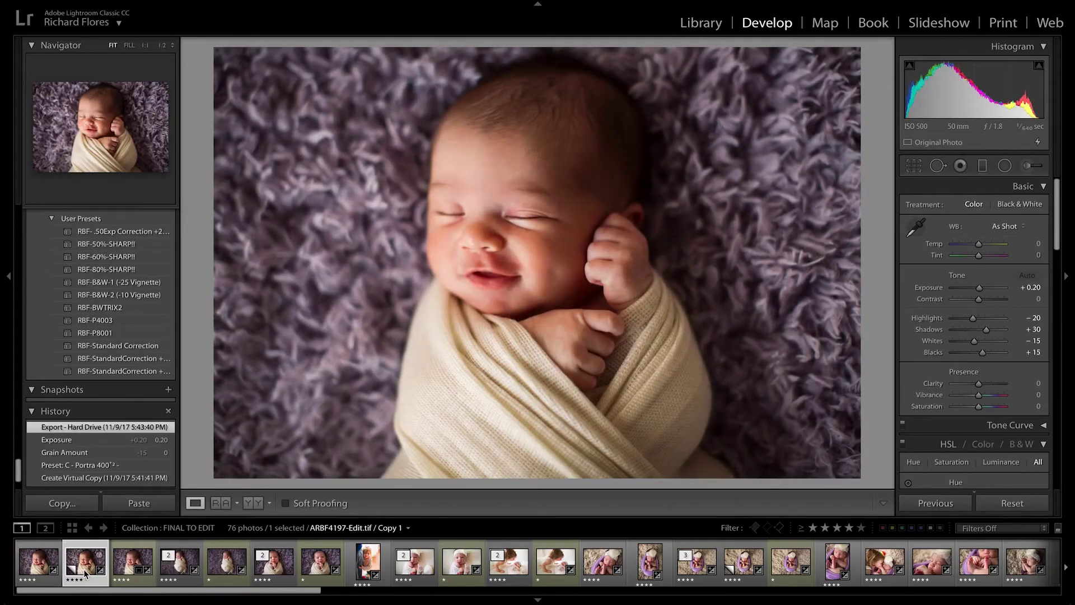
pyautogui.click(218, 574)
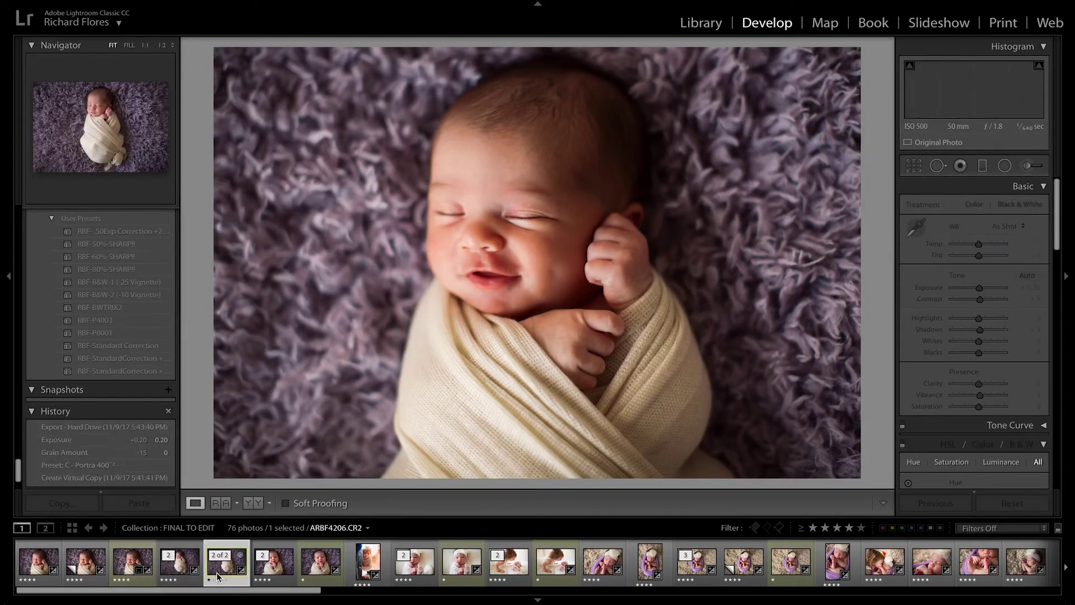
pyautogui.click(180, 571)
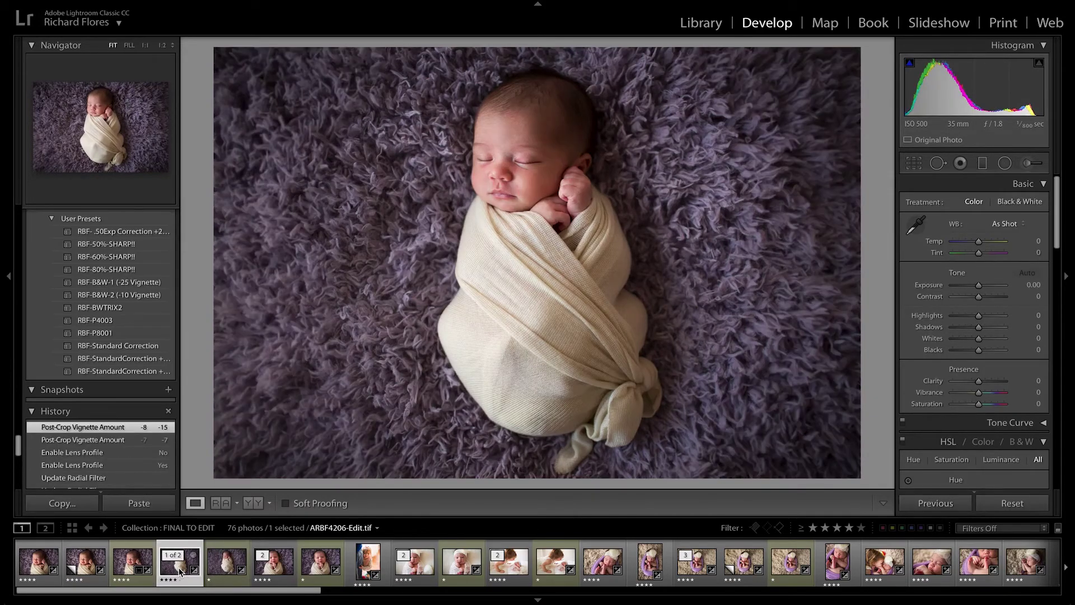
pyautogui.click(446, 574)
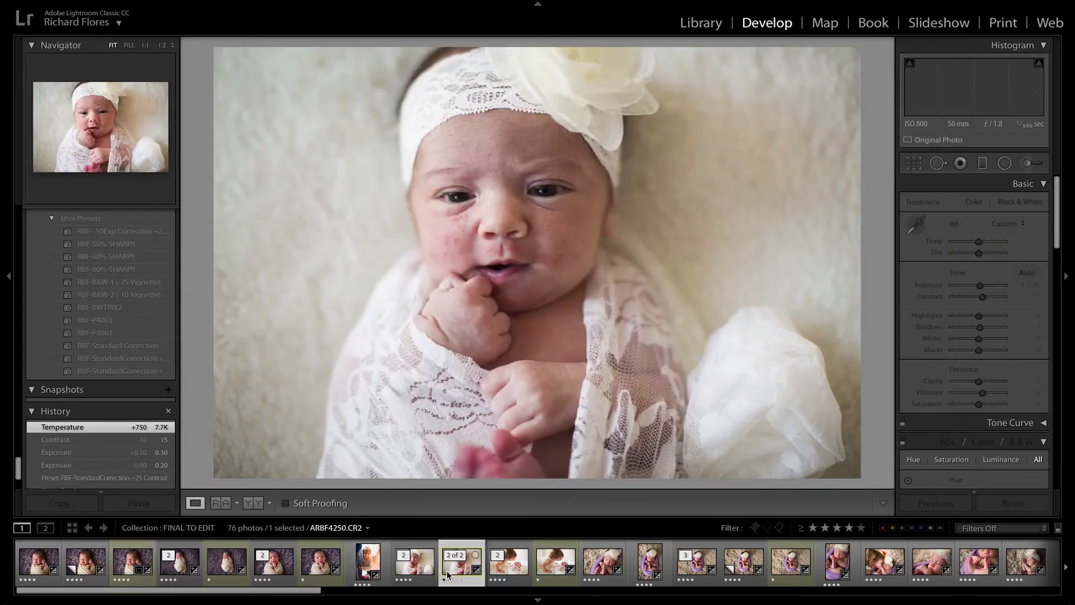
pyautogui.click(415, 576)
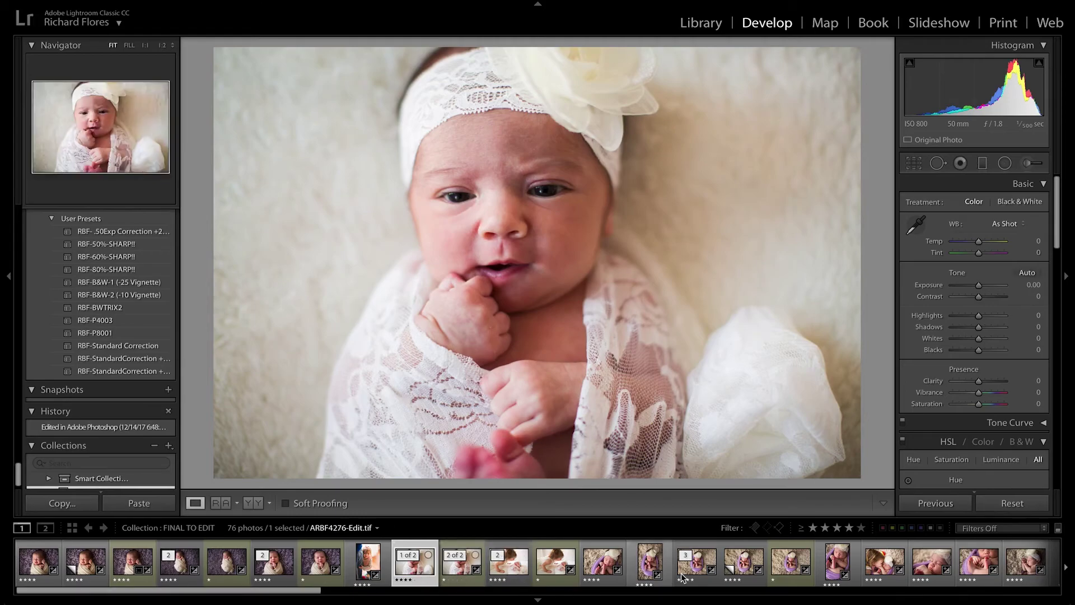
# Step: Compare the purple-wrap baby's raw file ARBF4303.CR2 with the retouched ARBF4303-Edit.tif
pyautogui.hscroll(2, 666, 574)
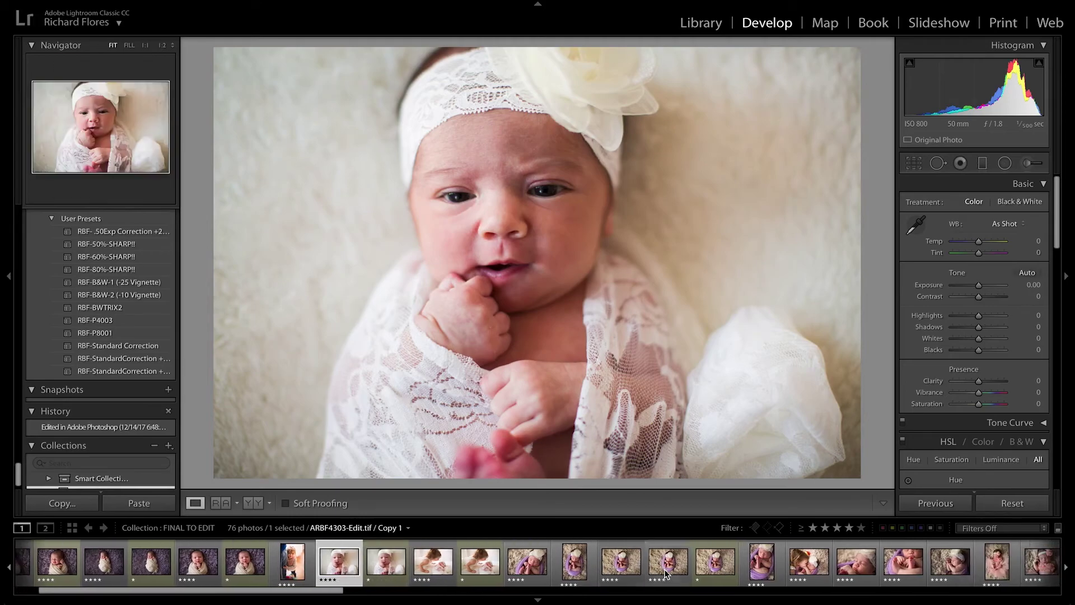
pyautogui.click(705, 566)
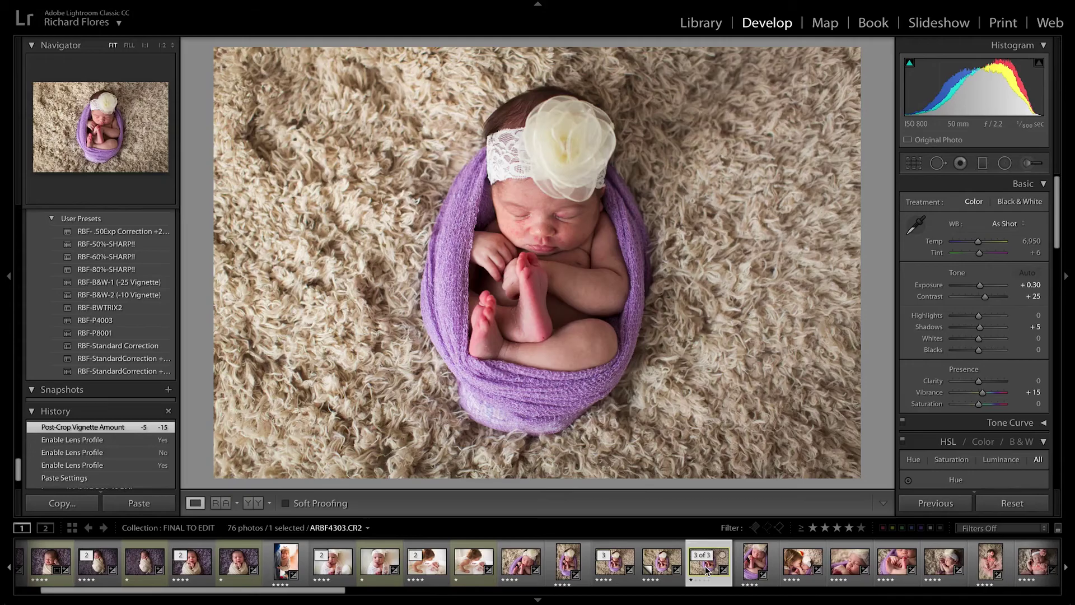
pyautogui.click(612, 575)
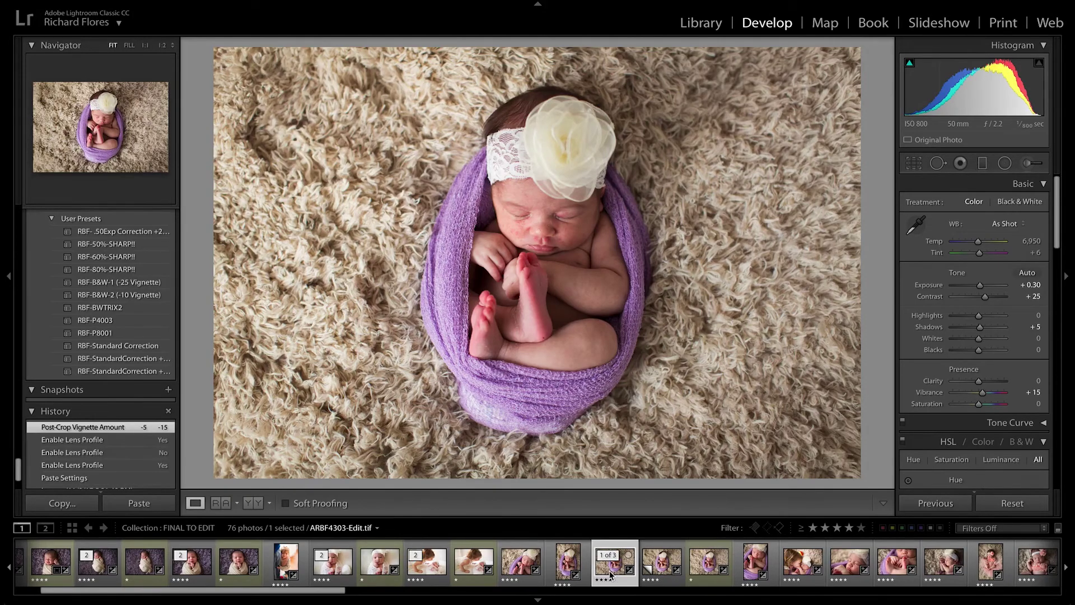